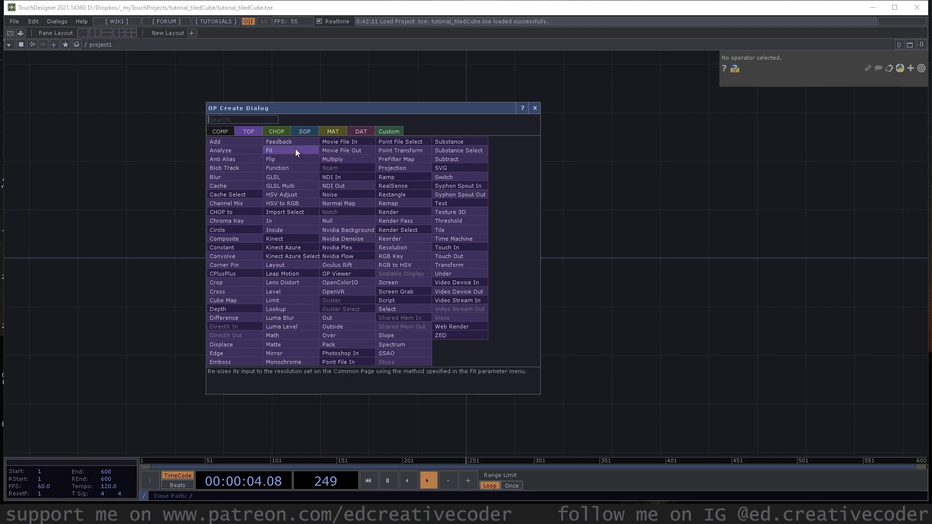
Step: Add a Box SOP to the empty project network
text(bo)
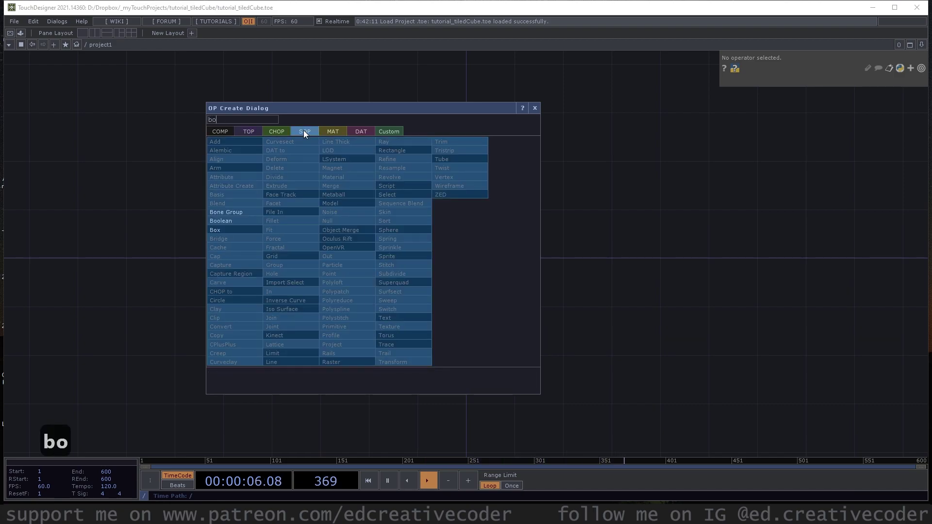
click(234, 228)
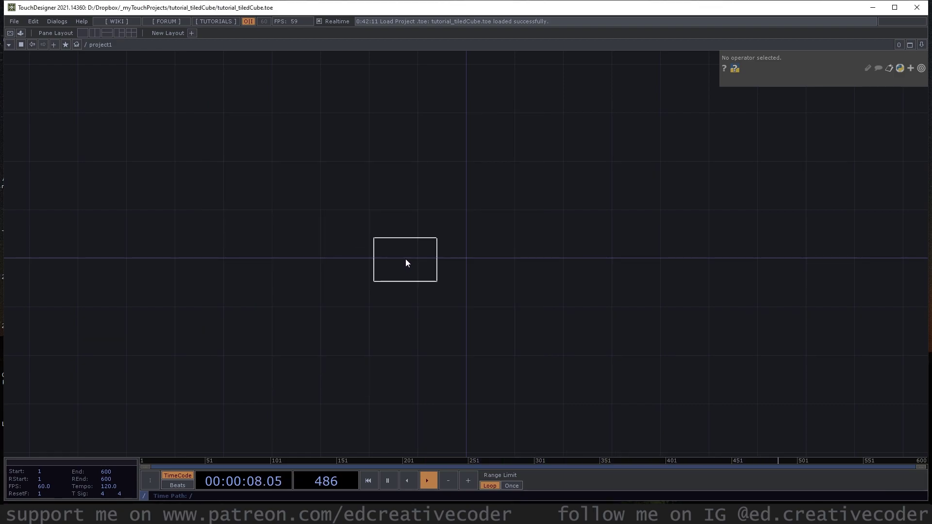
click(405, 260)
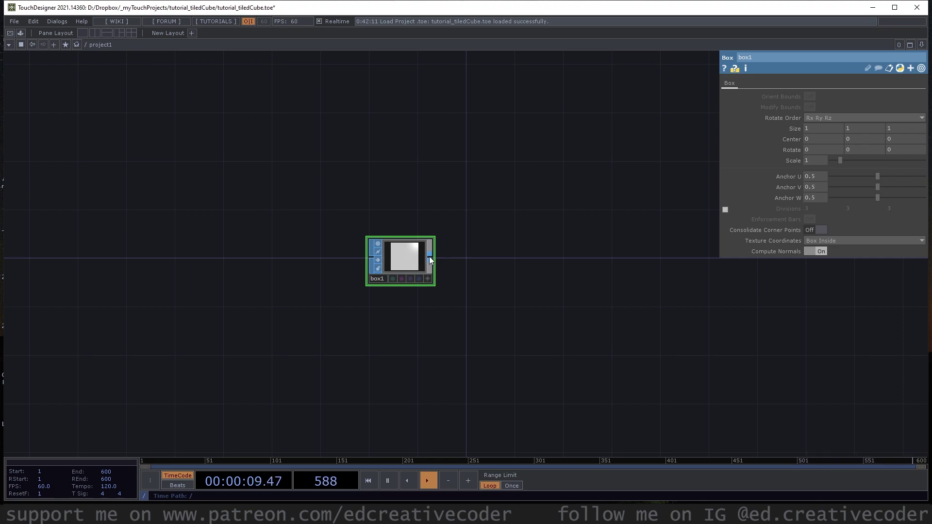
Step: Create a Geometry COMP fed by the box's output and place it beside the box
right_click(429, 257)
click(275, 140)
text(ge)
click(284, 221)
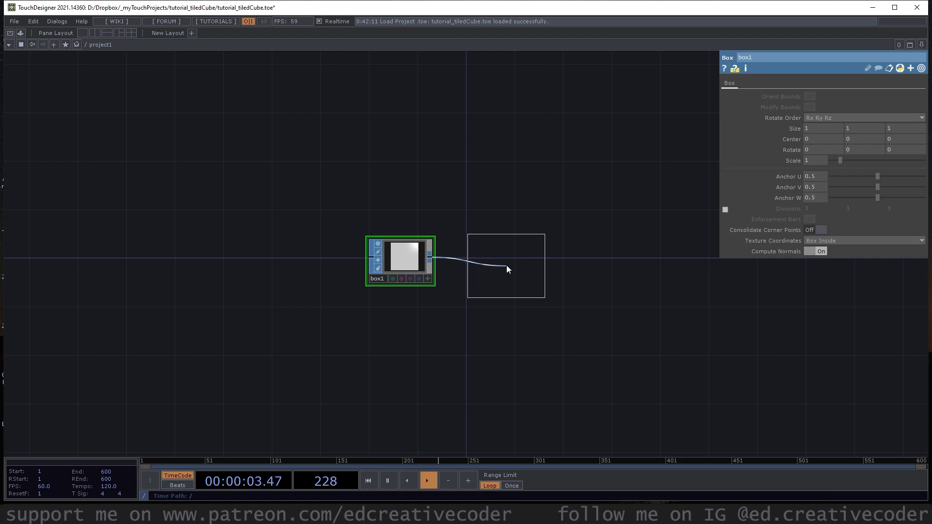
click(506, 265)
Step: Add a Camera COMP above the geometry component
key(Tab)
text(ca)
click(351, 106)
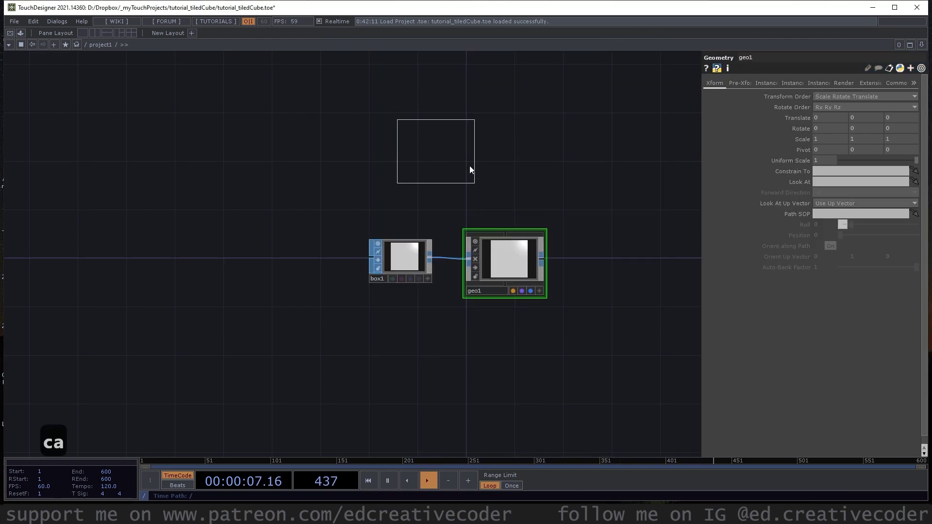
click(501, 173)
Step: Add a Render TOP beside the geometry component
drag(624, 248, 445, 199)
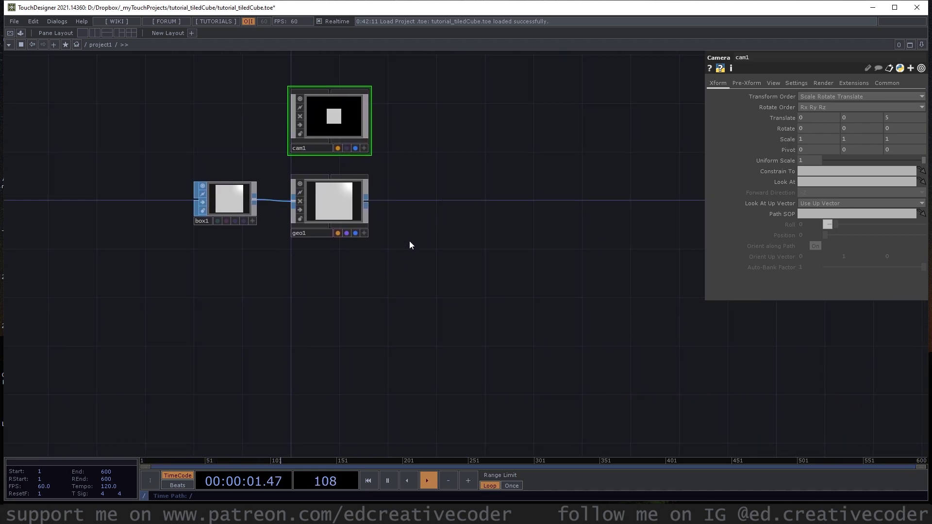
key(Tab)
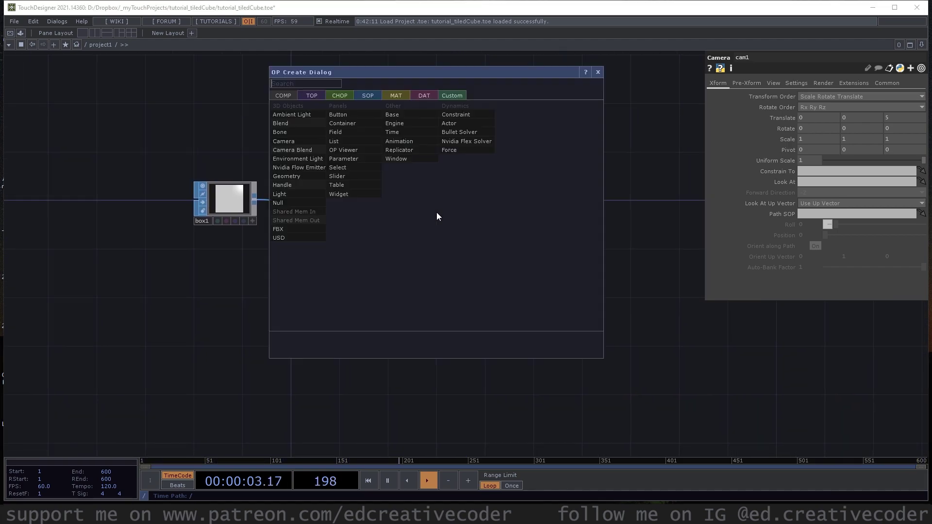
click(311, 94)
text(ren)
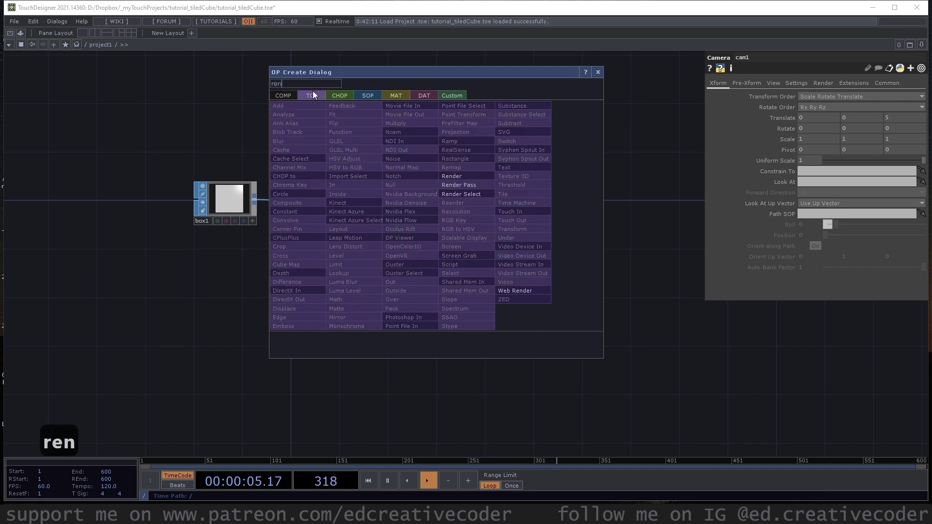
click(449, 176)
click(446, 216)
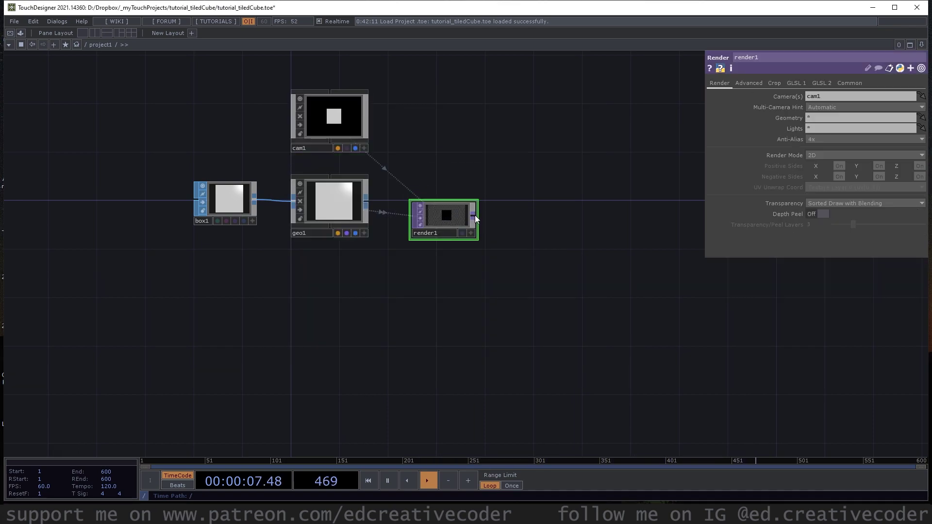
Step: Append an Out TOP to the render's output and line it up with the render node
key(Tab)
text(out)
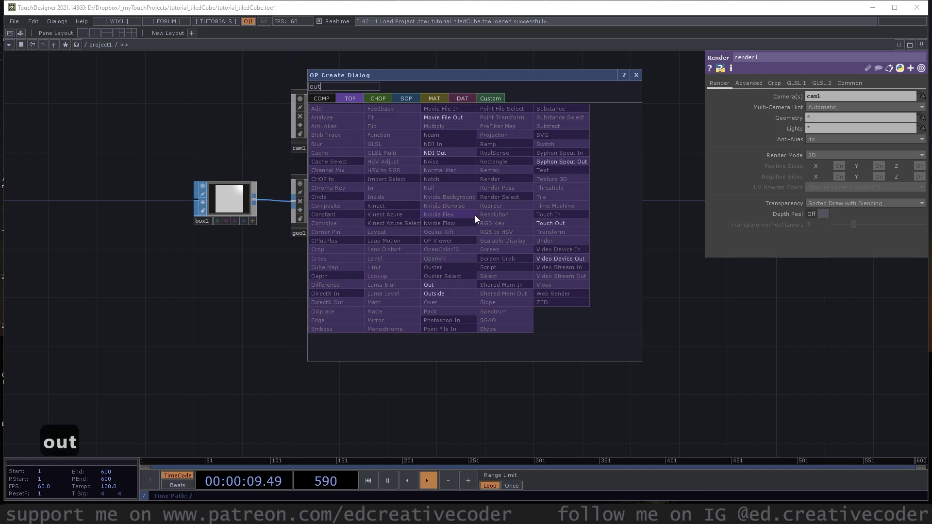
click(442, 285)
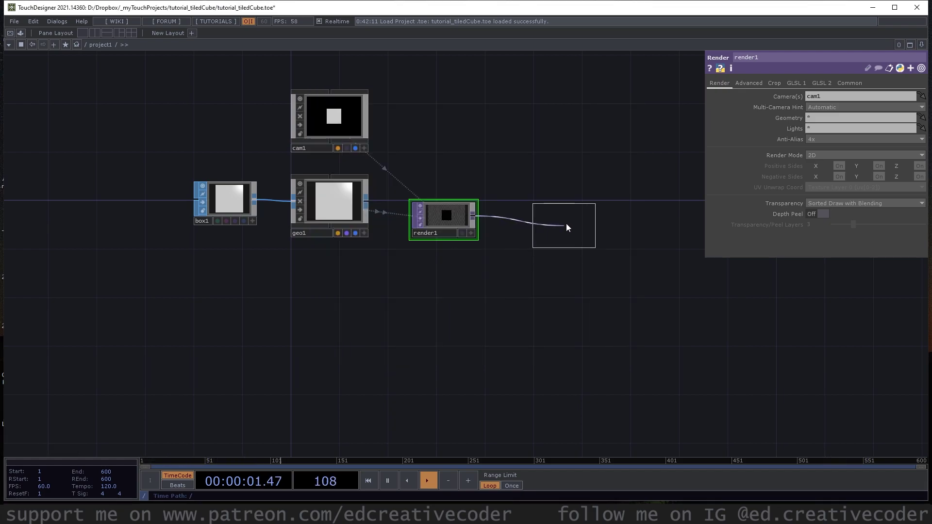
click(567, 225)
drag(563, 234, 561, 221)
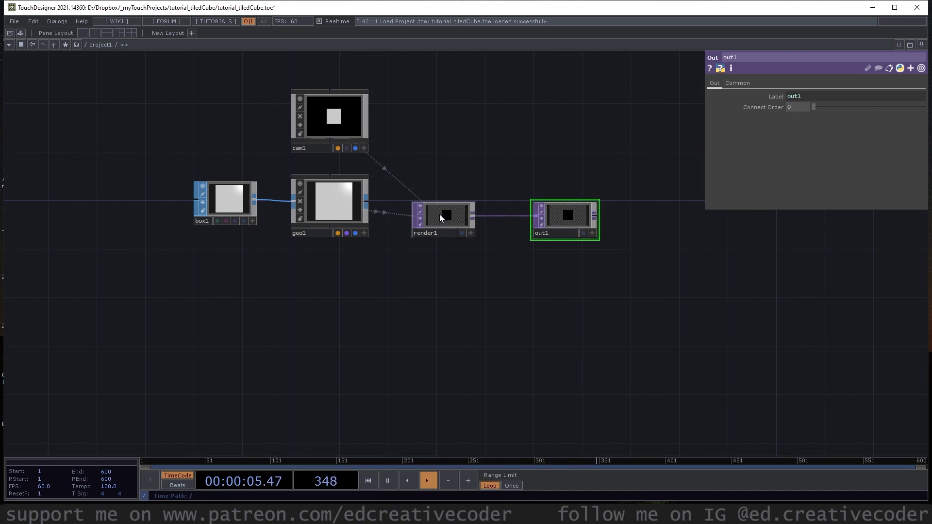
Step: Add a Light COMP next to the camera
key(Tab)
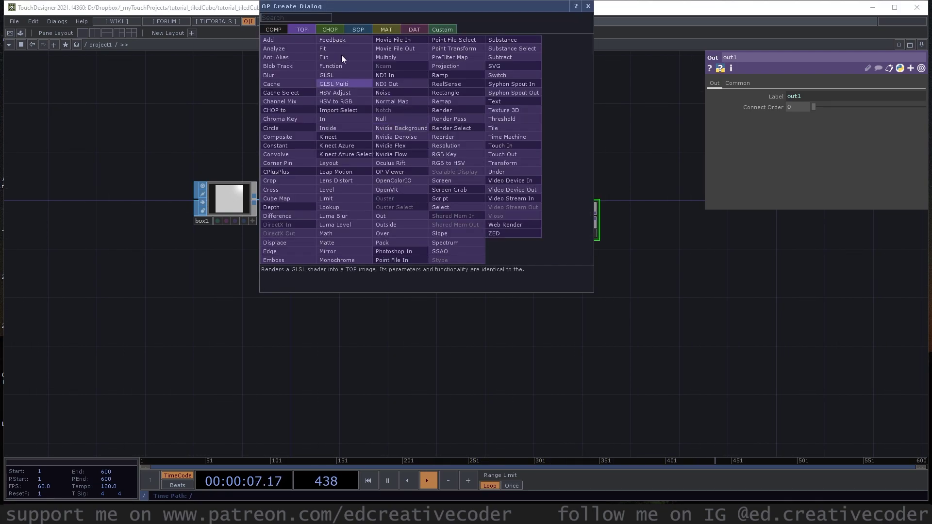
click(275, 28)
text(ligh)
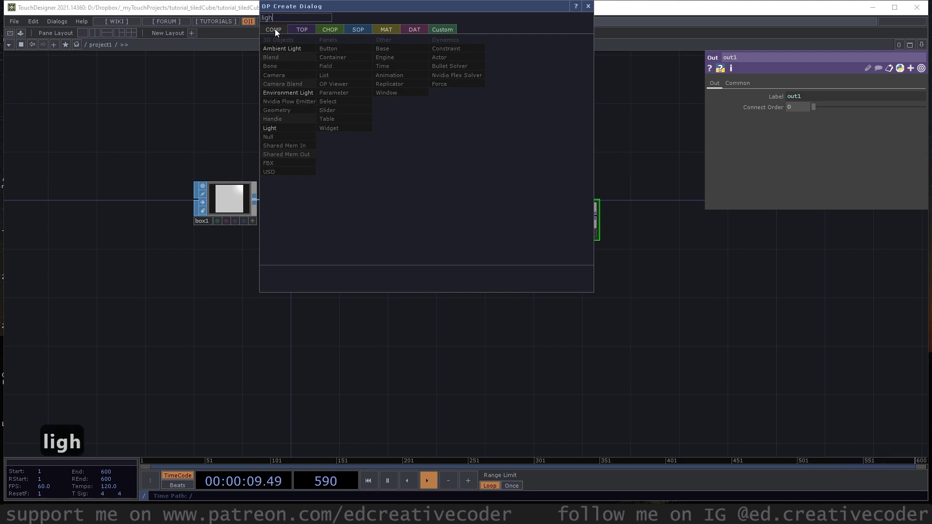
click(273, 127)
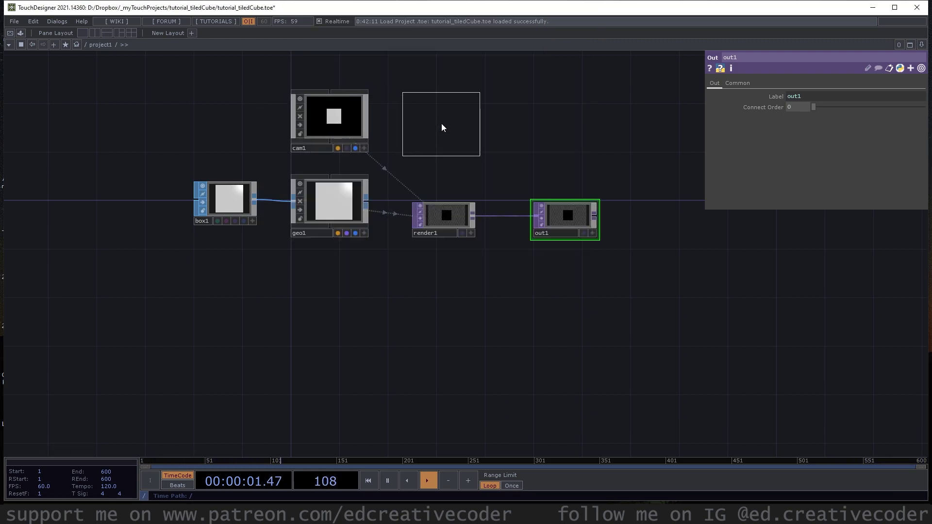
click(442, 127)
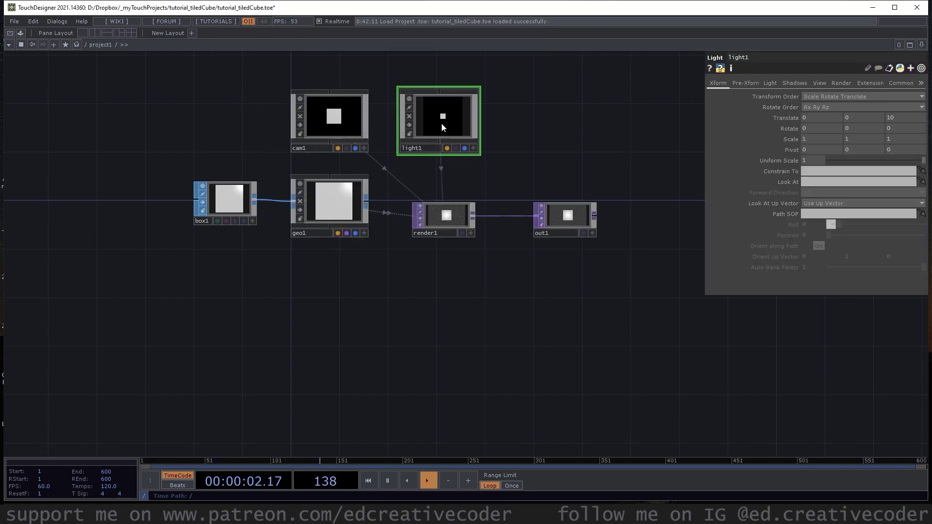
Step: Add a PBR material below the geometry component and assign it as that component's Material parameter
double_click(336, 295)
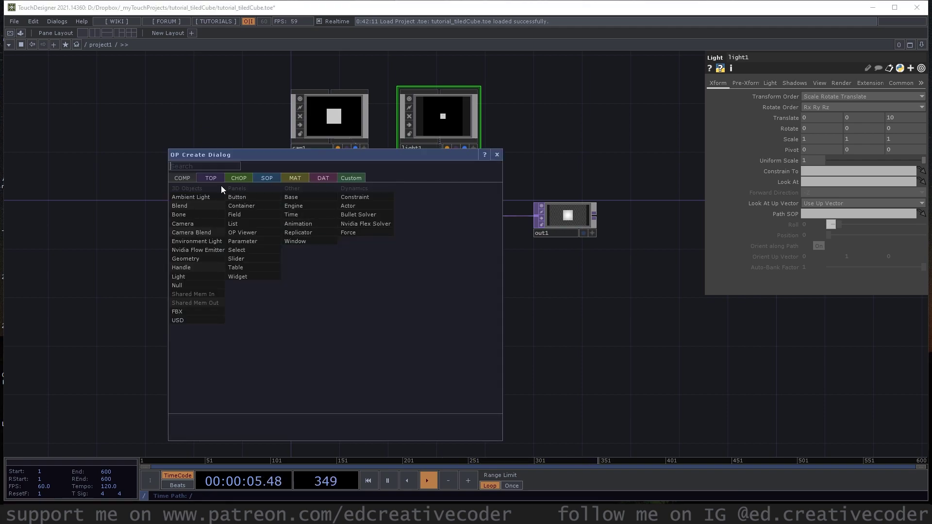
click(296, 178)
text(pbr)
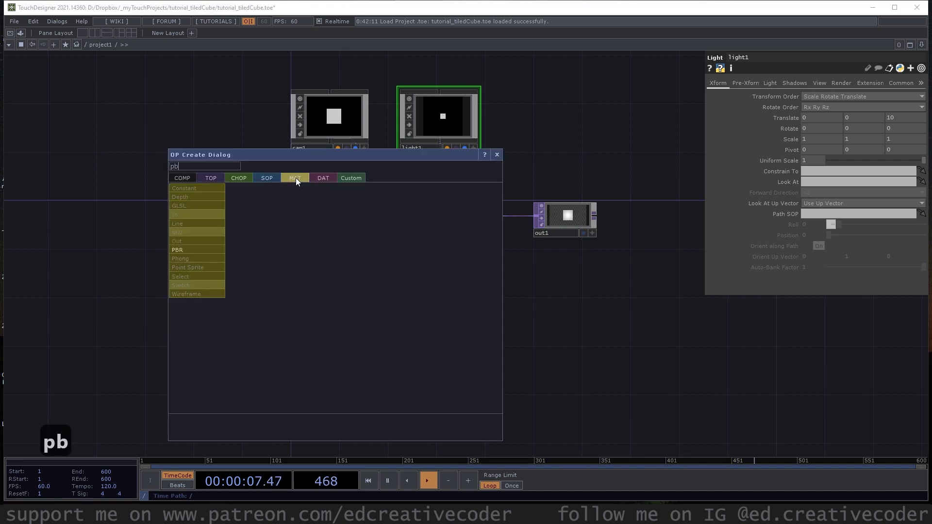
click(194, 249)
click(363, 286)
drag(363, 287, 337, 206)
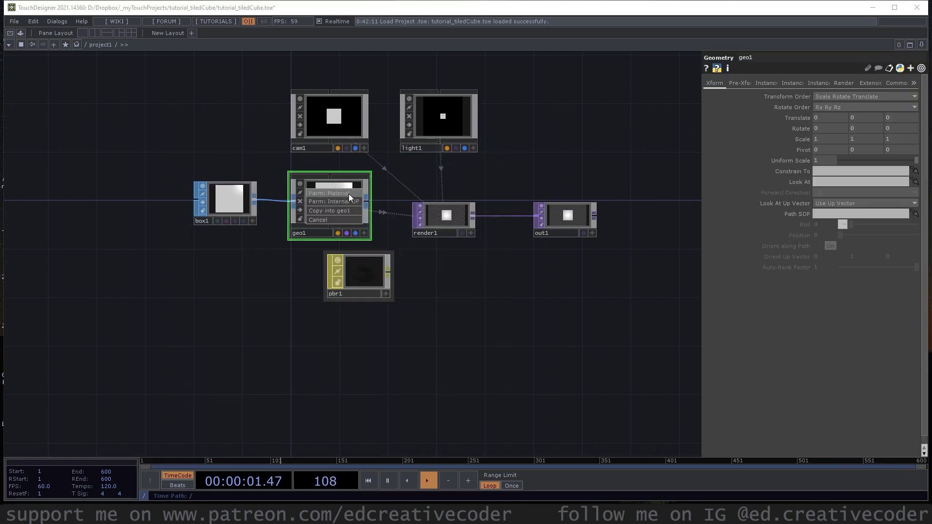
click(345, 193)
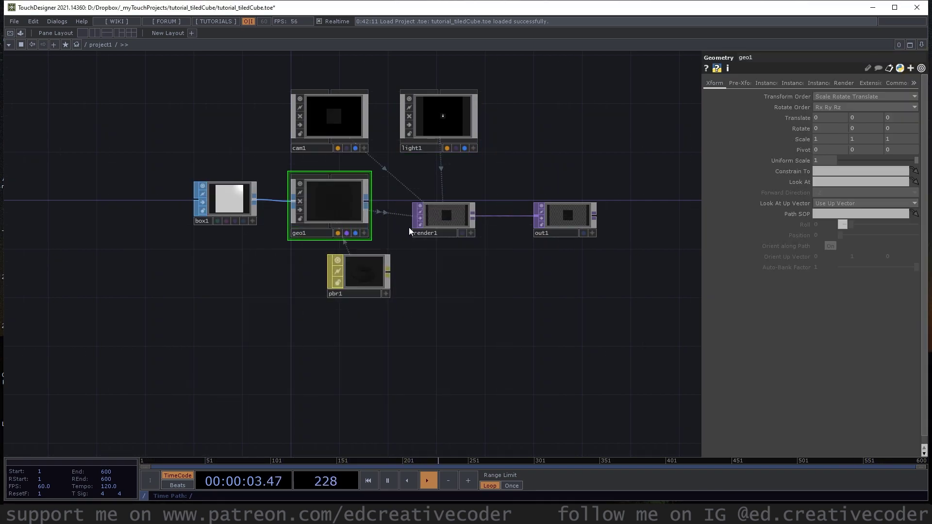
Step: Add an Environment Light COMP above the existing light
drag(558, 136, 529, 242)
key(Tab)
click(236, 30)
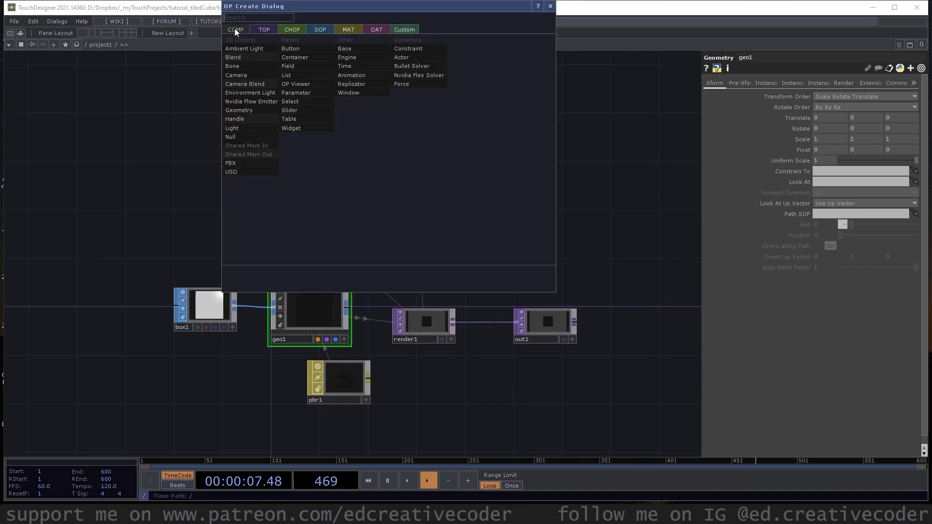
click(267, 93)
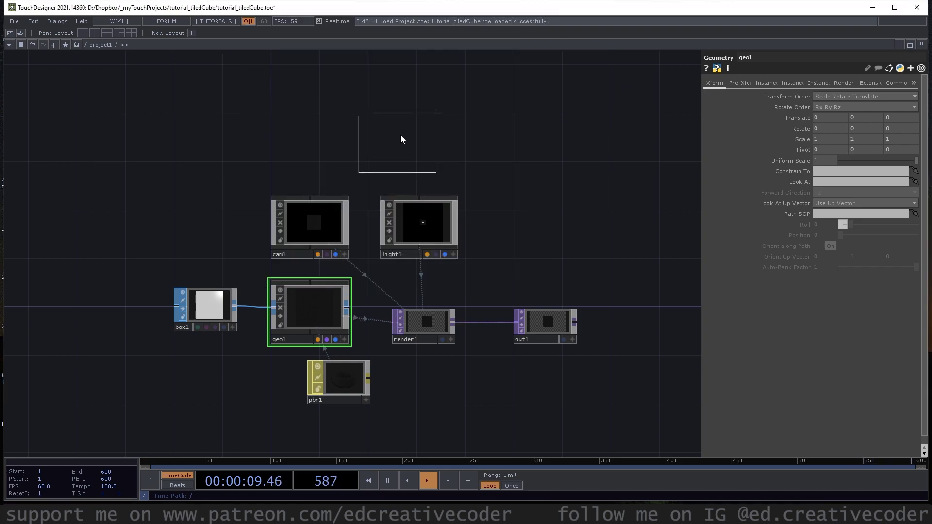
click(415, 137)
Step: Add a Constant TOP beside the environment light and assign it as the light's Environment Map
key(Tab)
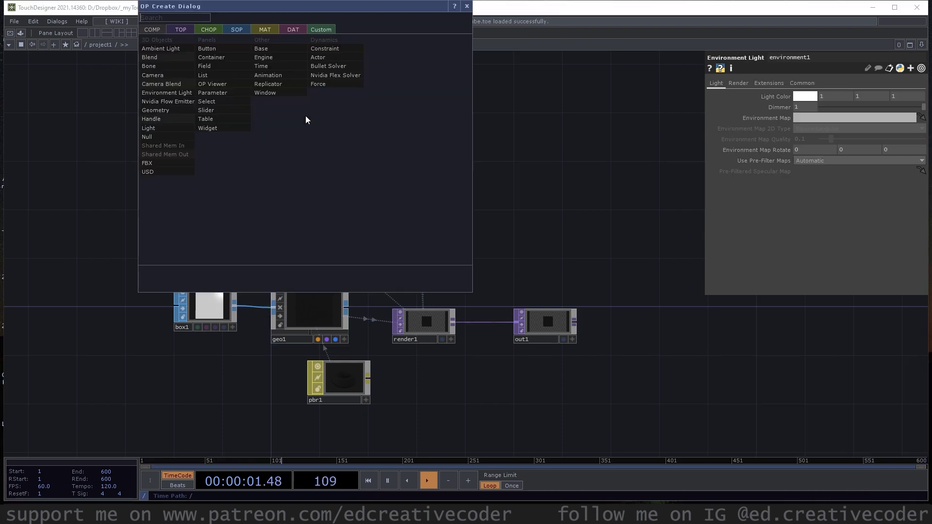
click(188, 30)
text(con)
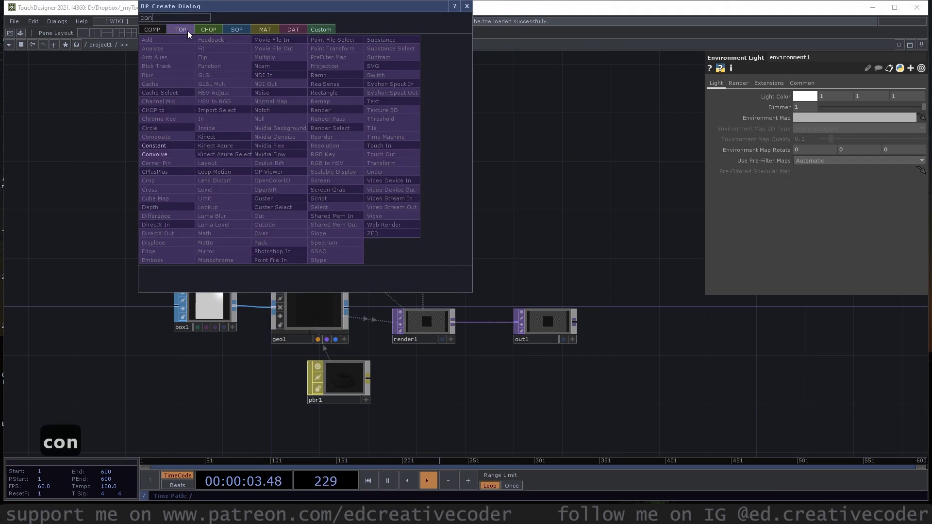
click(180, 144)
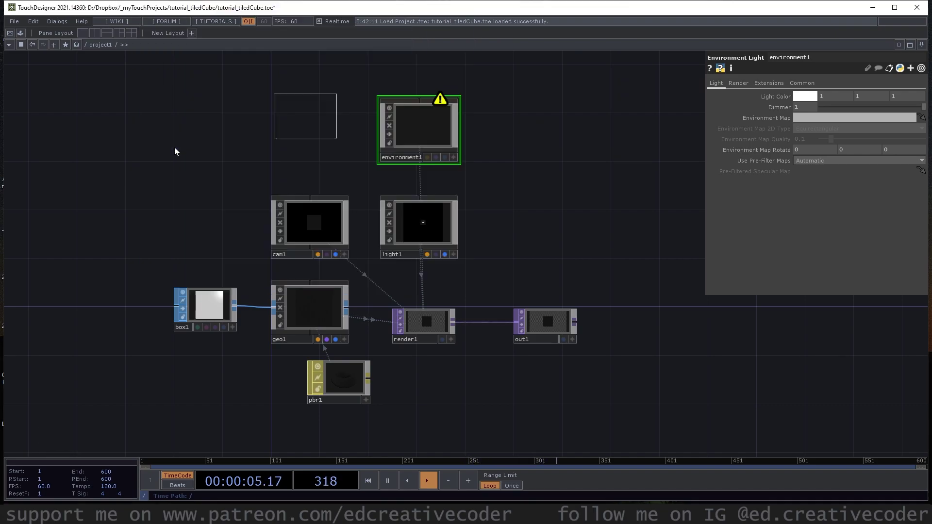
click(320, 132)
drag(321, 132, 427, 131)
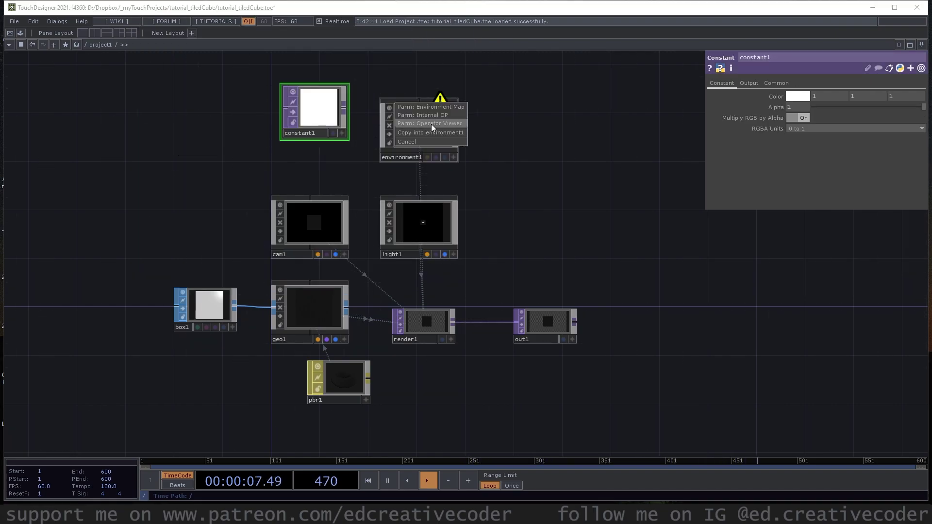
click(442, 109)
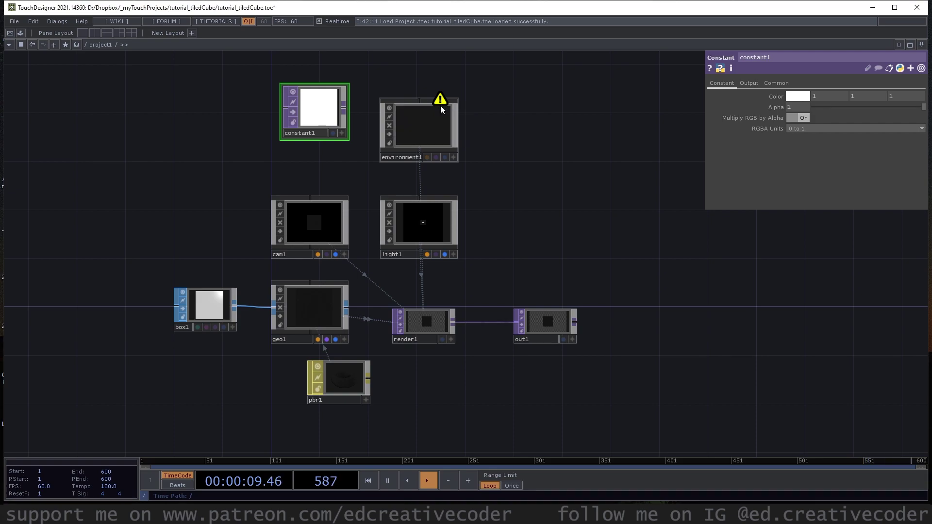
Step: Set the PBR material's Metallic value to 0
drag(518, 243, 529, 222)
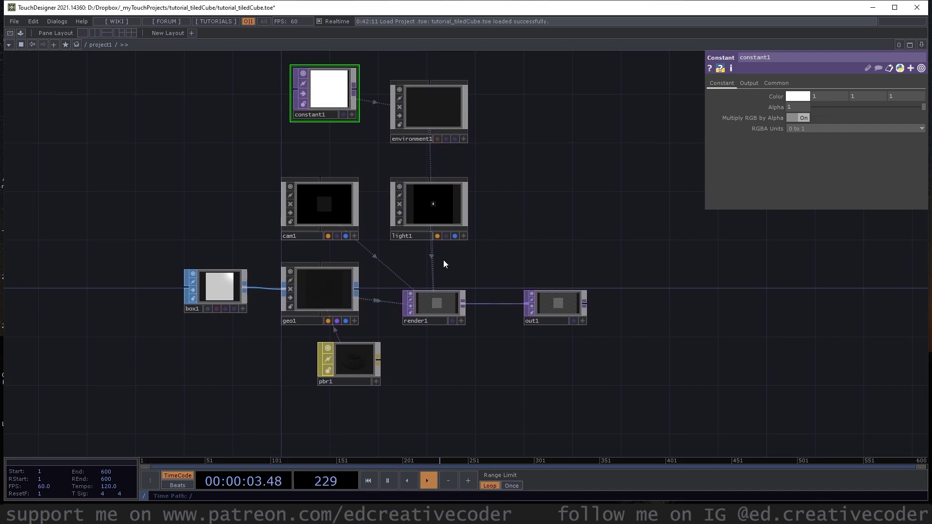
click(350, 363)
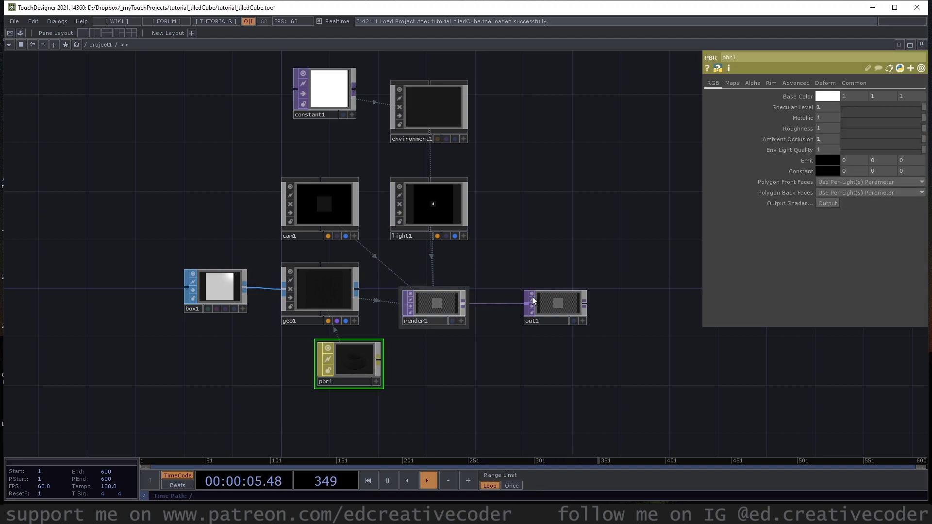
drag(886, 121, 819, 124)
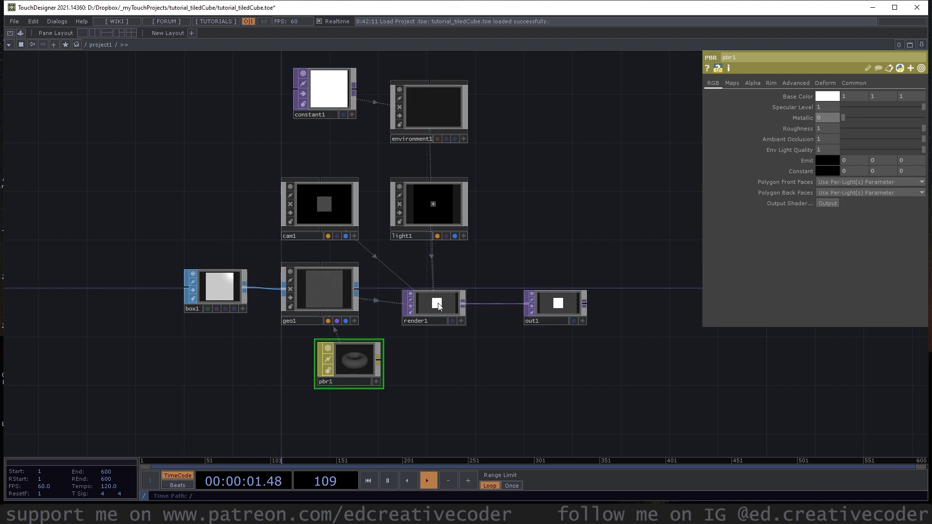
Step: Split the workspace into two side-by-side panes, turn the first into a Panel view, and narrow it to give the network more room
click(94, 35)
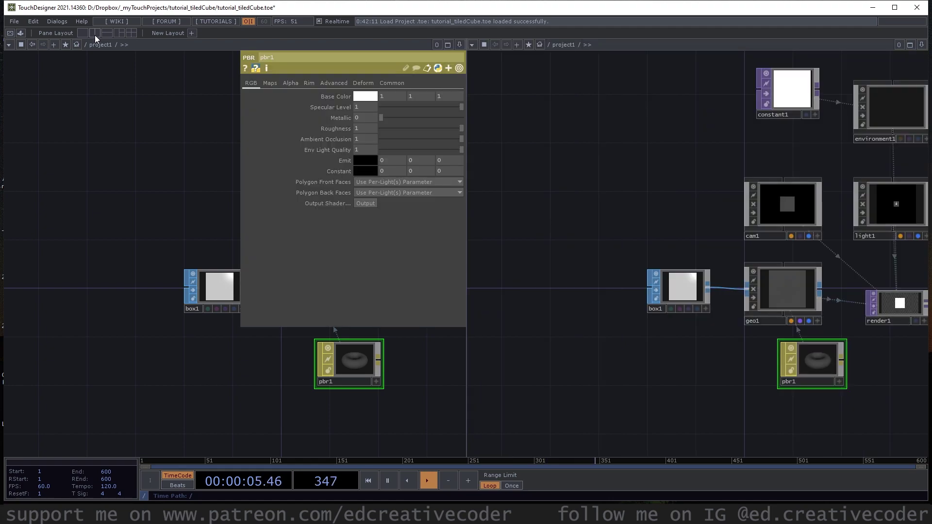
click(9, 45)
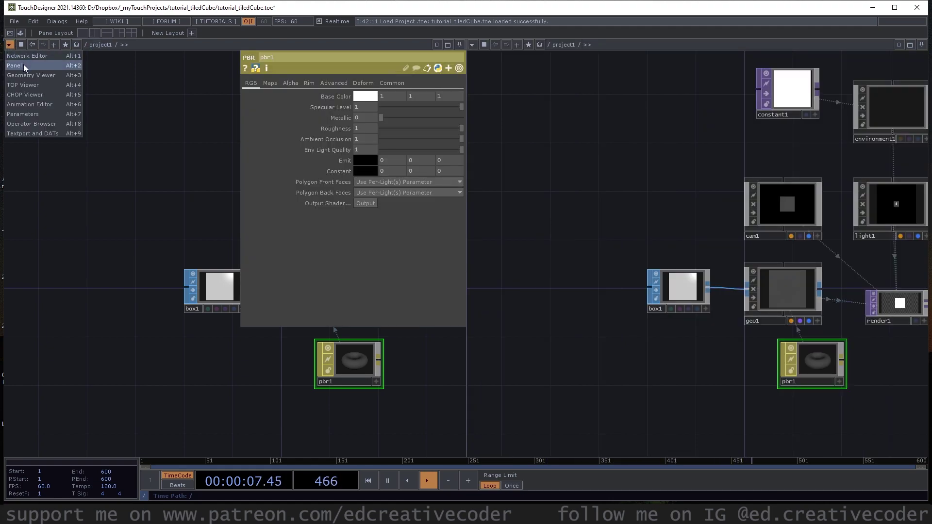
click(23, 64)
drag(465, 204, 344, 202)
drag(496, 199, 350, 173)
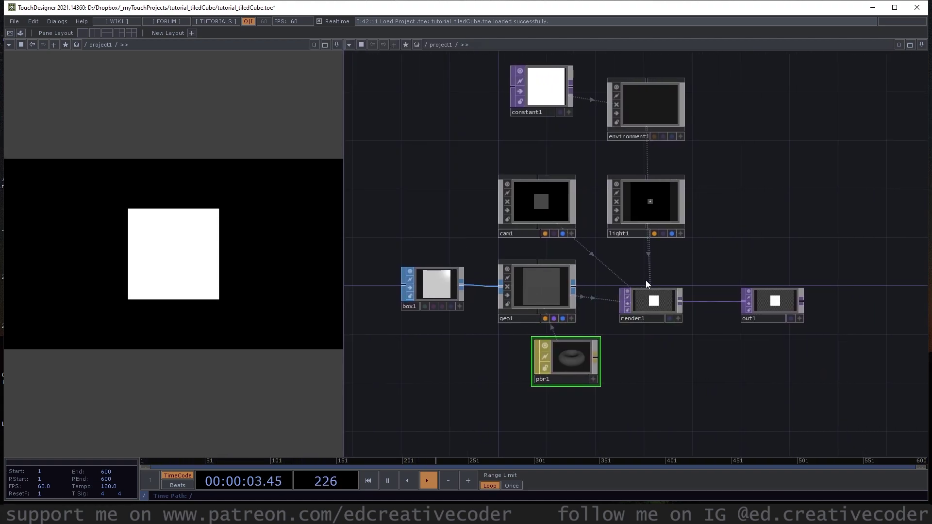
Step: Set the Render TOP's resolution width to the expression parent().width
click(653, 302)
key(p)
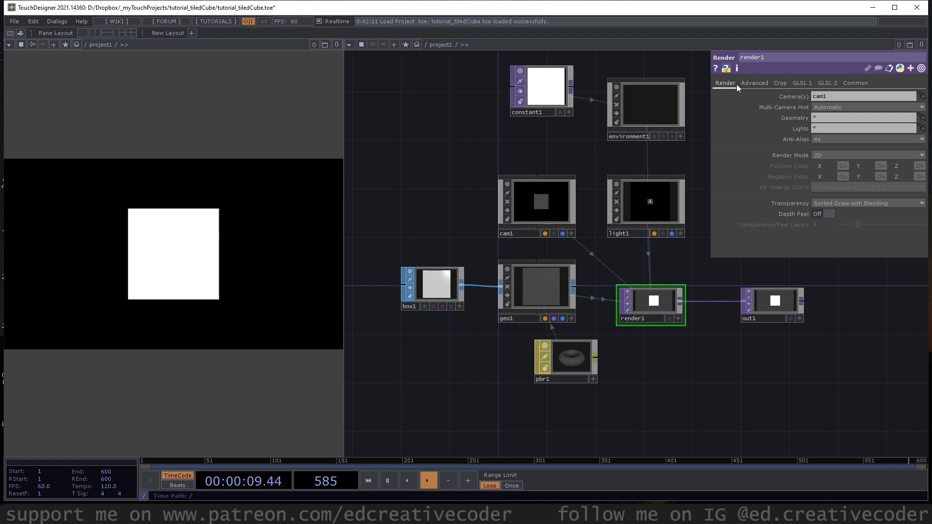
click(856, 83)
click(834, 96)
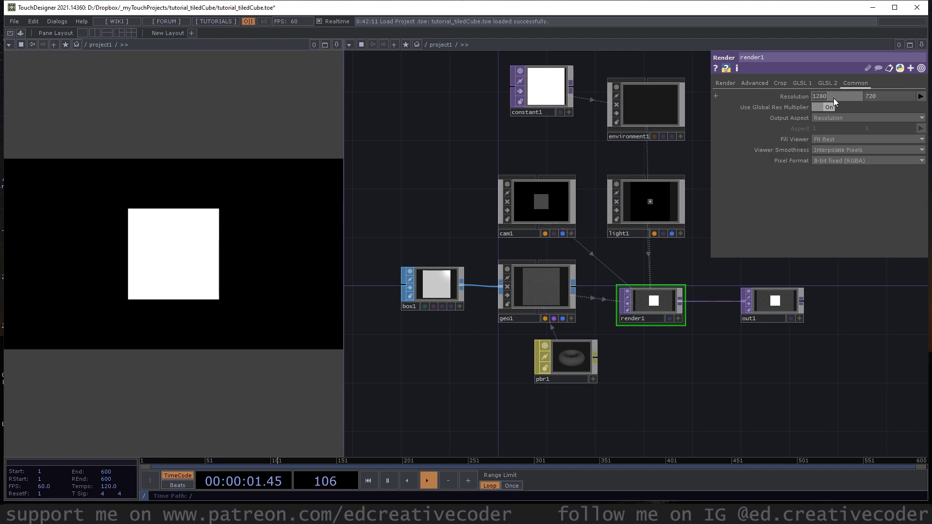
text(par)
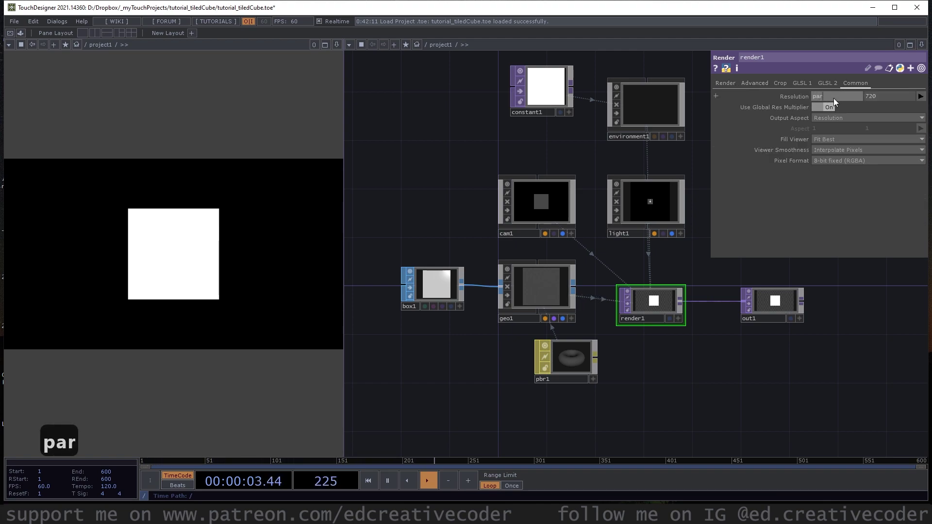
text(ent())
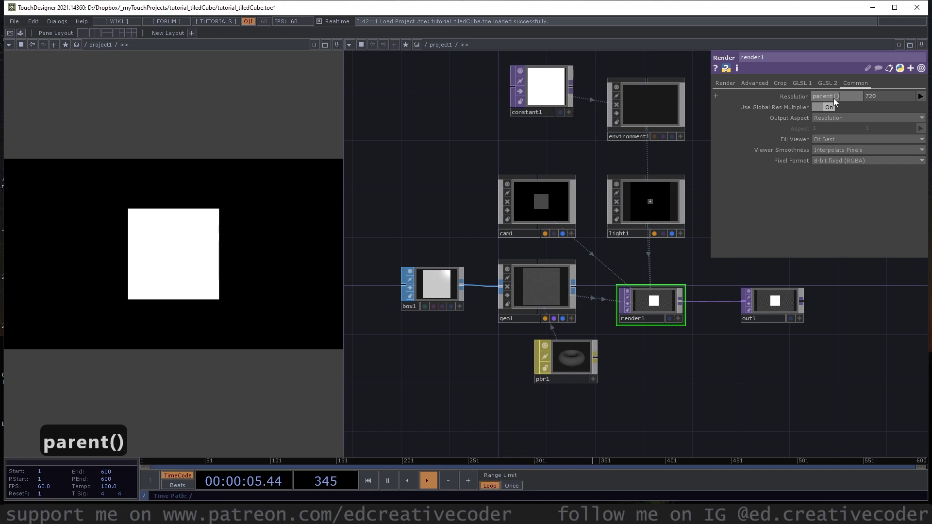
text(.width)
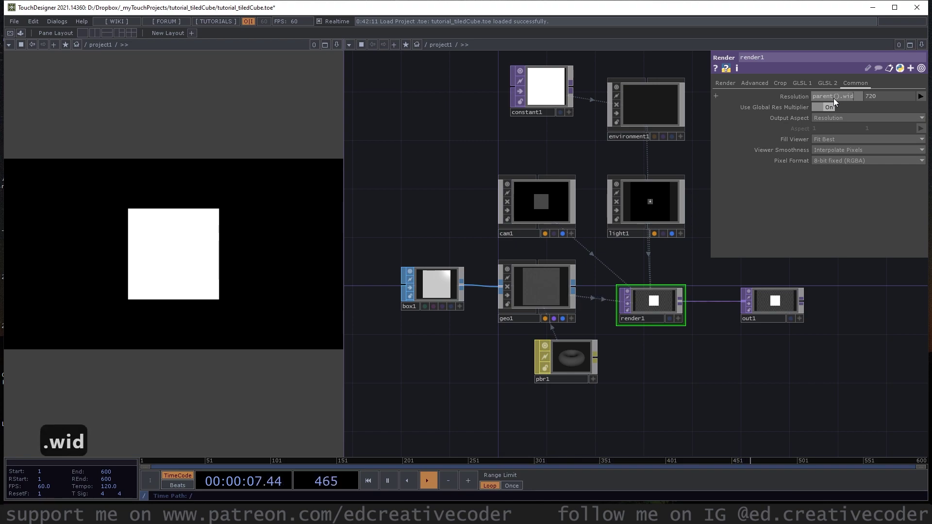
key(Return)
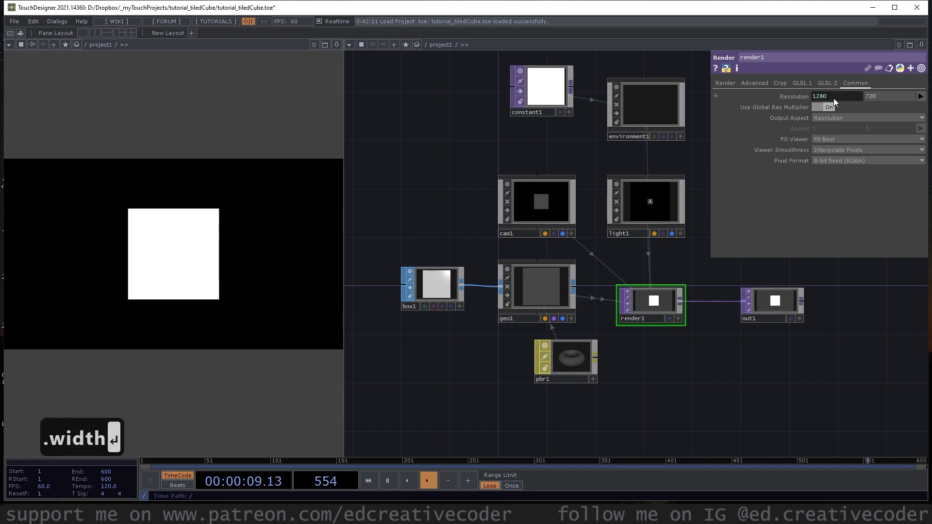
Step: Set the Render TOP's resolution height to the expression parent().height
click(798, 97)
text(pa)
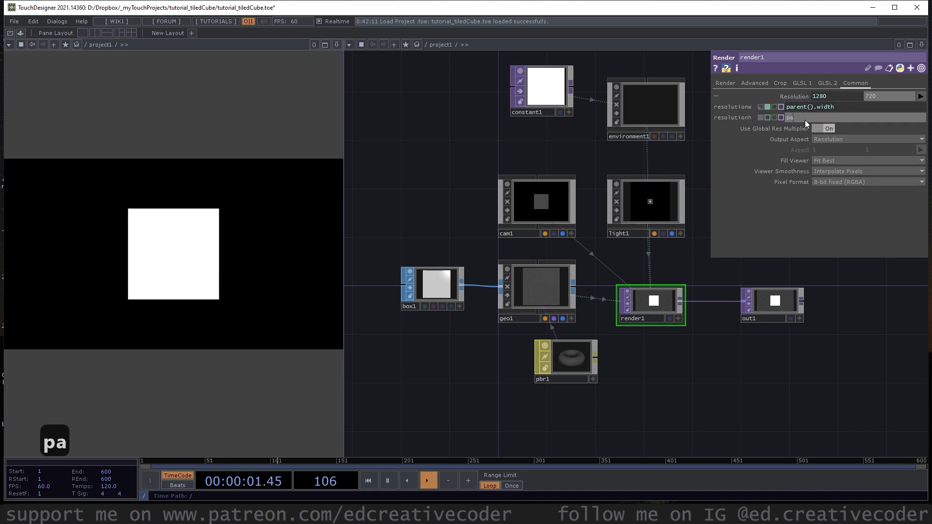
text(rent().height)
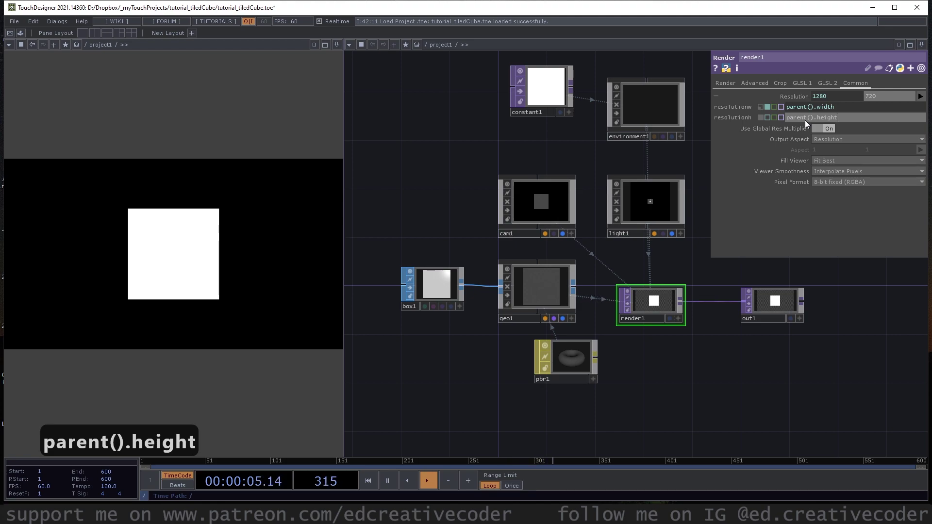
key(Return)
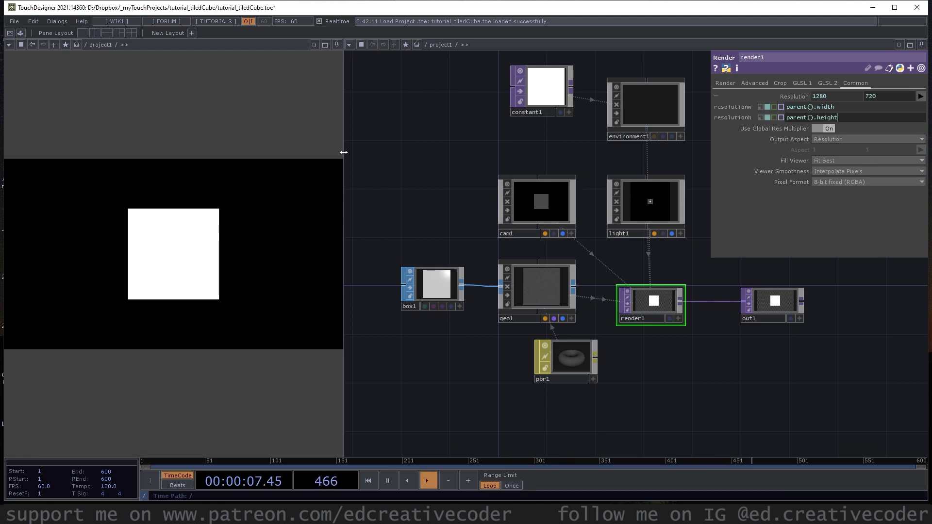
Step: Set the project1 container's width and height to 1080 each in its own parameters, and close its parameter window
right_click(101, 48)
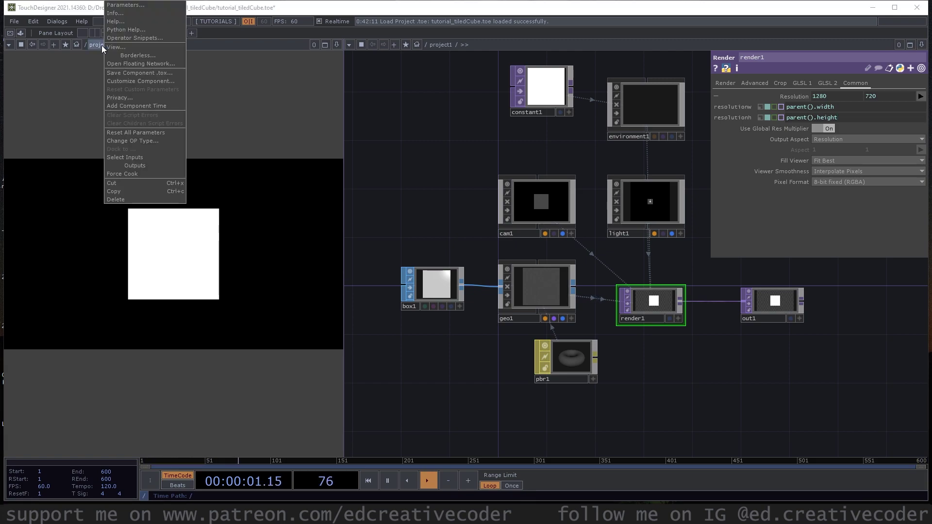
click(126, 10)
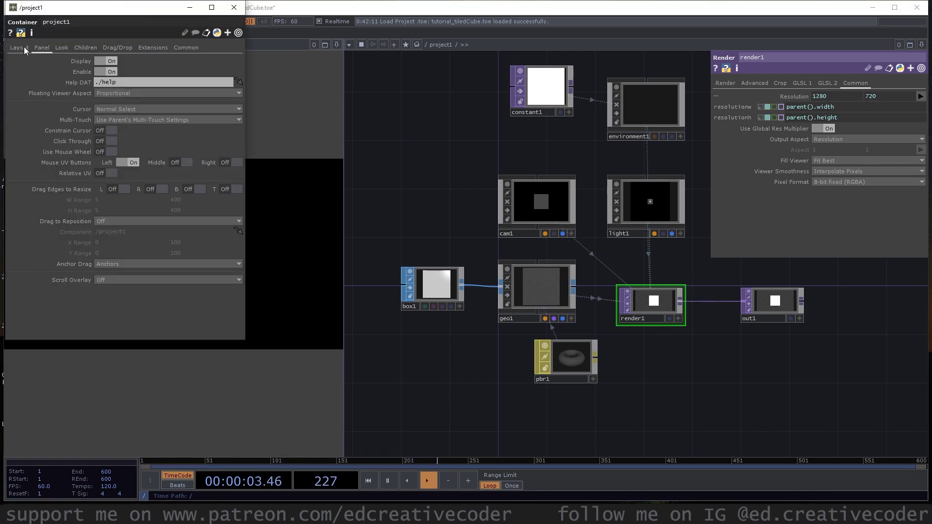
click(20, 49)
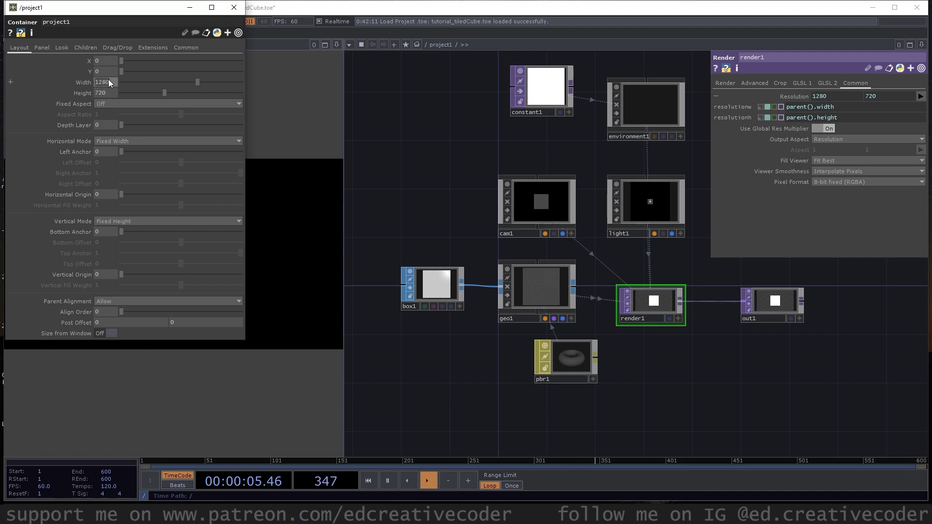
text(1080)
click(106, 93)
text(1080)
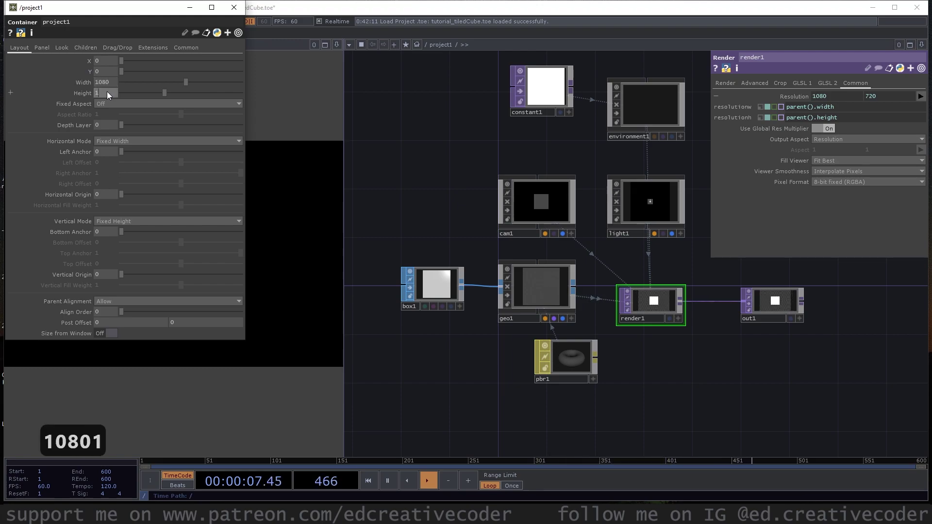
key(Return)
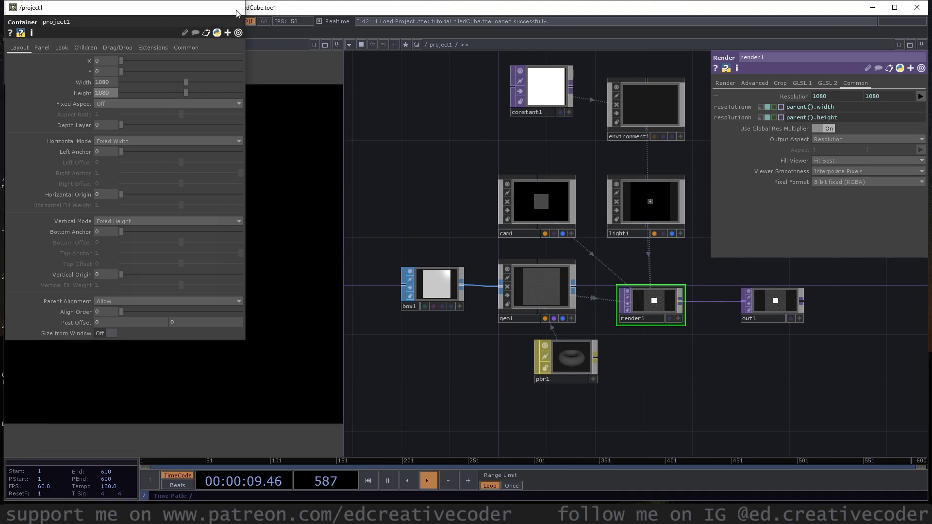
click(234, 8)
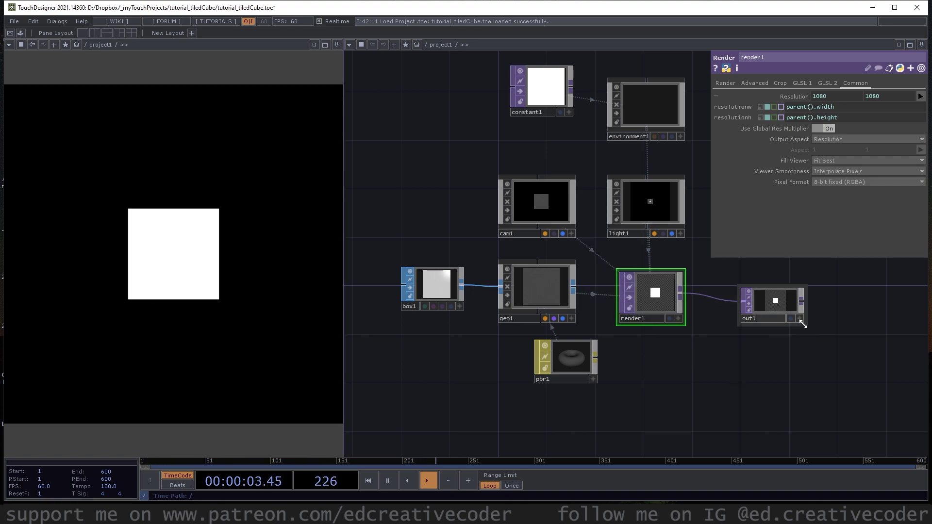
Step: Narrow the Panel view pane further to give the network editor more room
drag(785, 347, 601, 335)
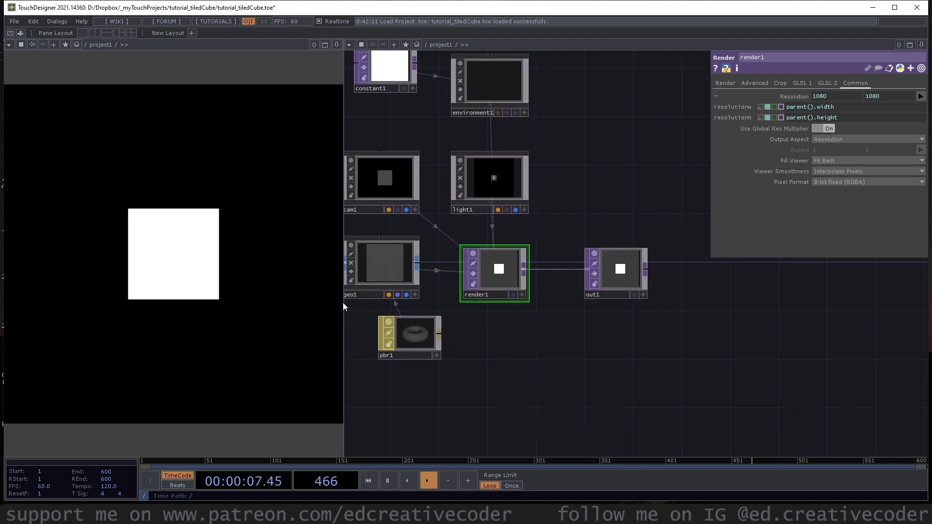
drag(344, 308, 200, 304)
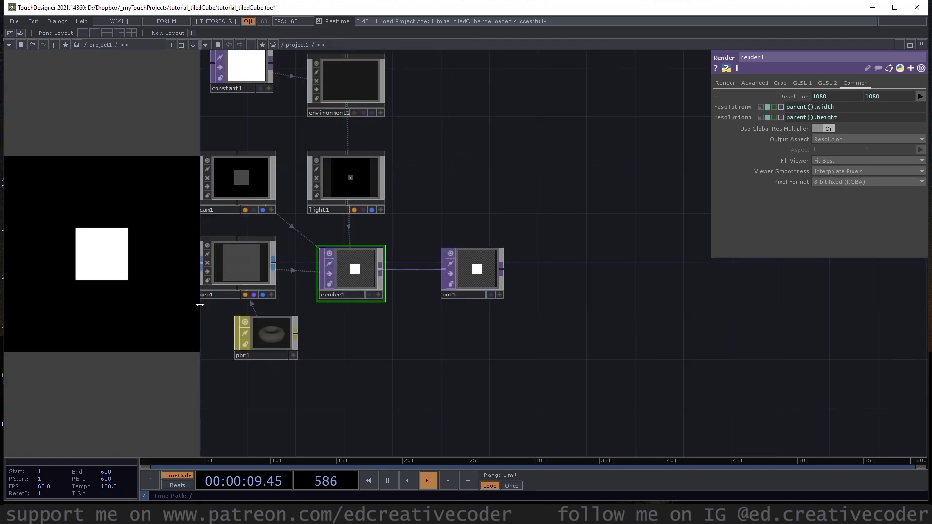
drag(402, 395, 597, 339)
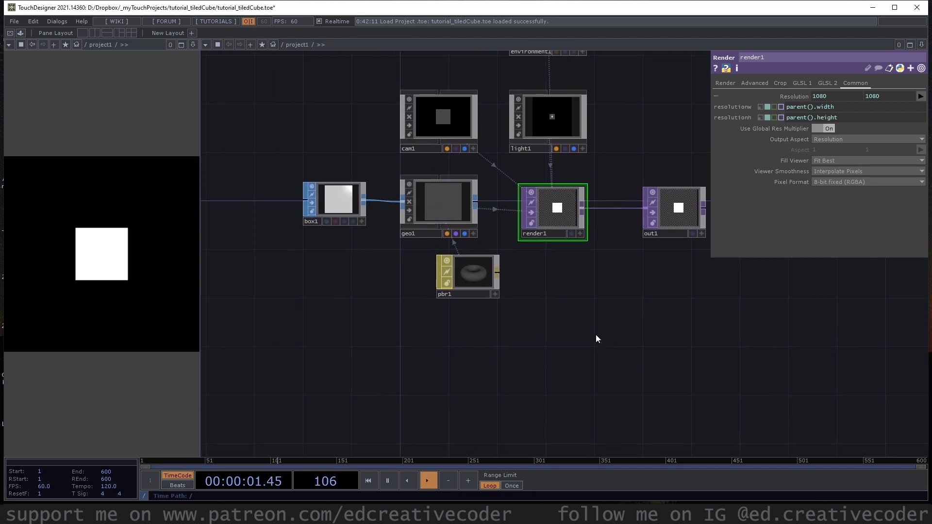
drag(632, 122, 575, 176)
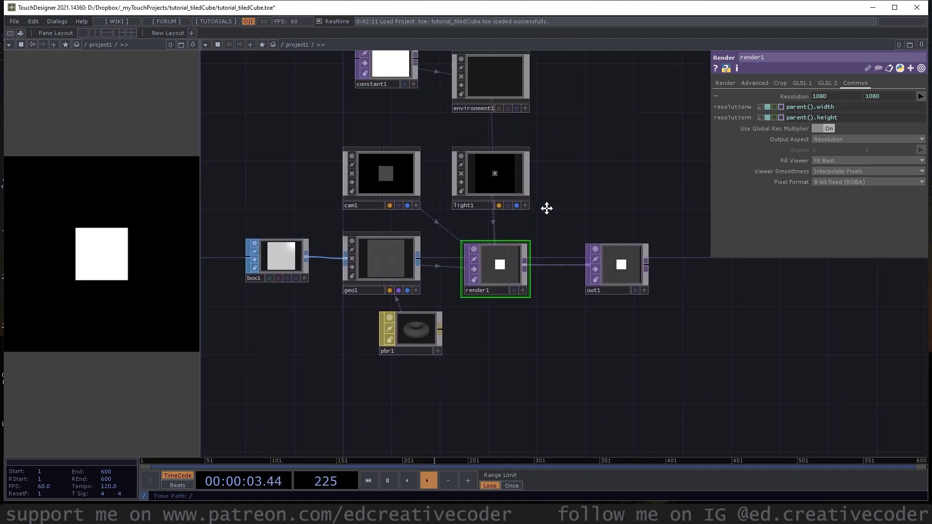
scroll(516, 263, up, 5)
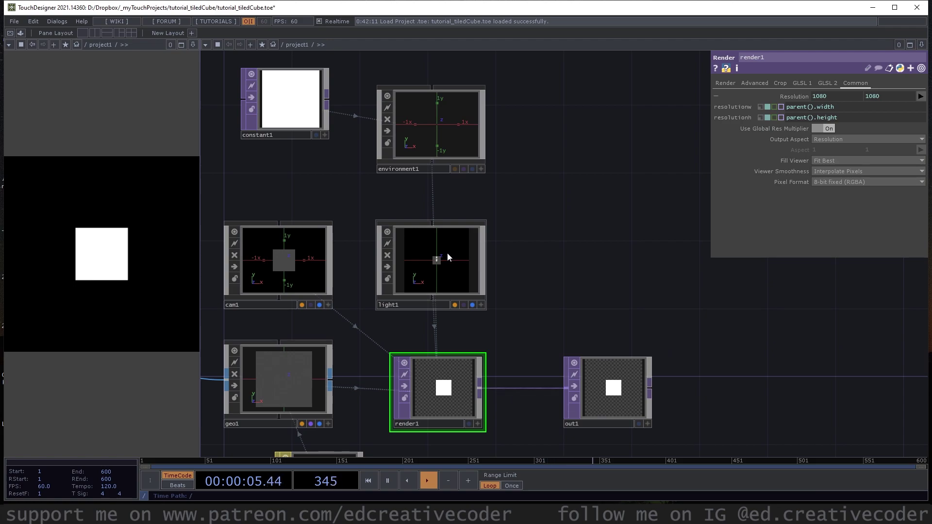
drag(544, 292, 575, 255)
scroll(574, 255, down, 3)
scroll(624, 146, down, 2)
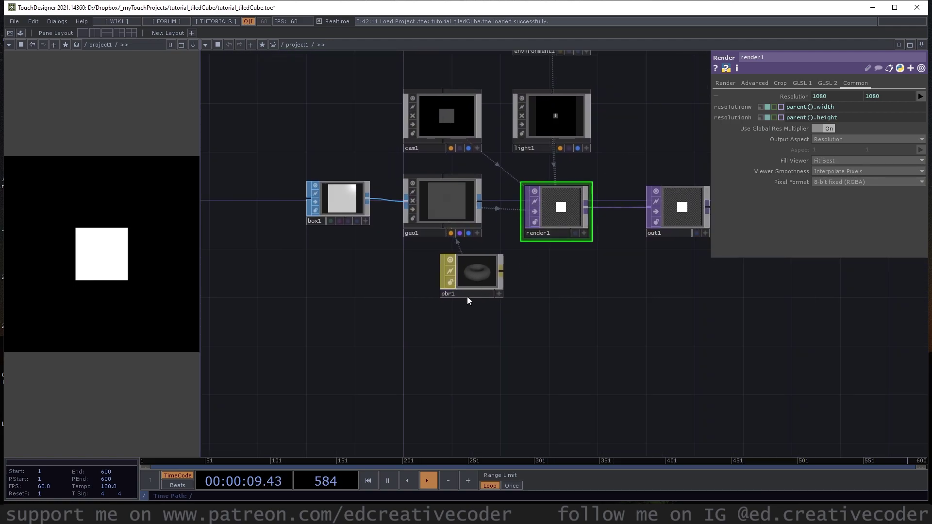
Step: Add a Text TOP in the empty network area below and to the left of the box SOP
drag(308, 374, 472, 282)
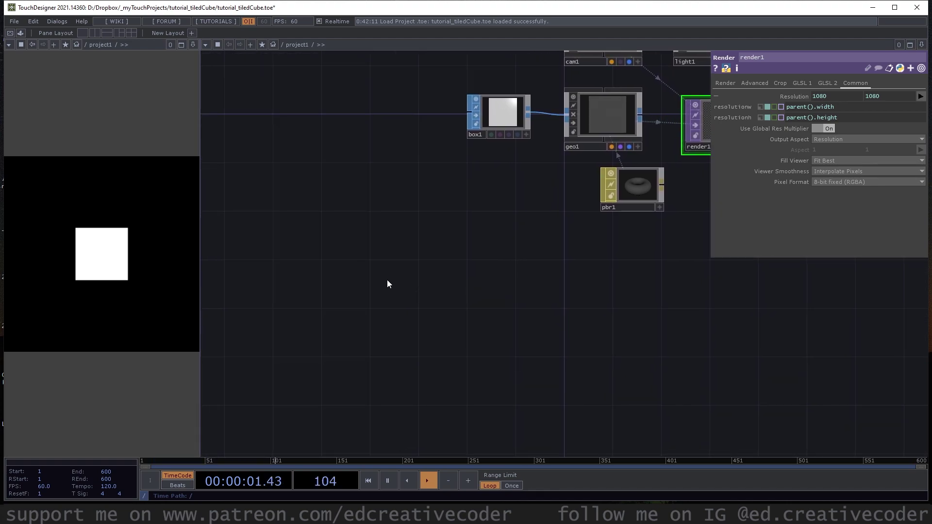
key(Tab)
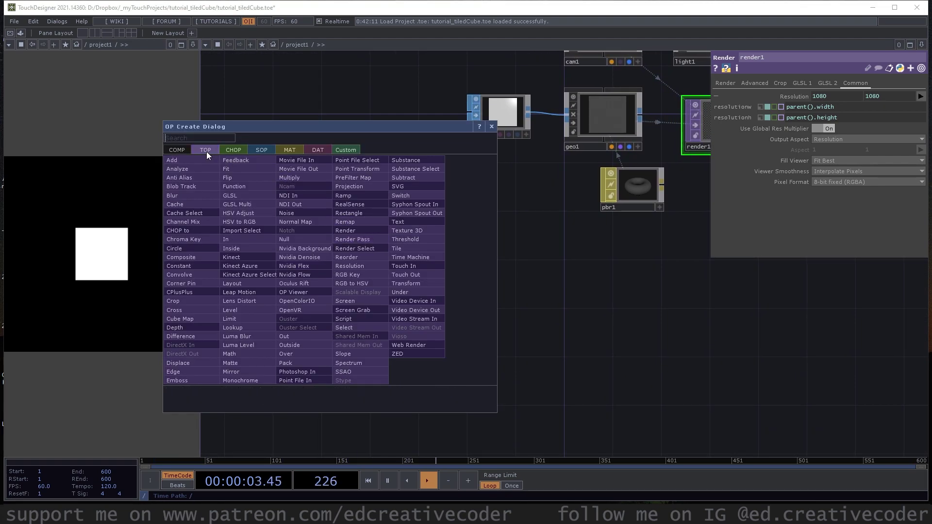
text(tex)
click(431, 223)
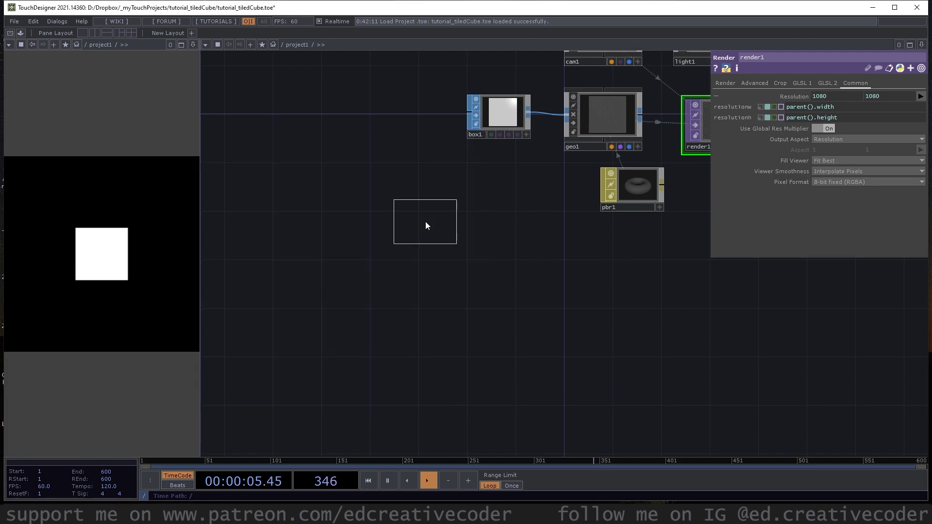
click(325, 236)
Step: Switch the Text TOP's Text parameter to expression mode and set it to me.digits
scroll(324, 235, up, 3)
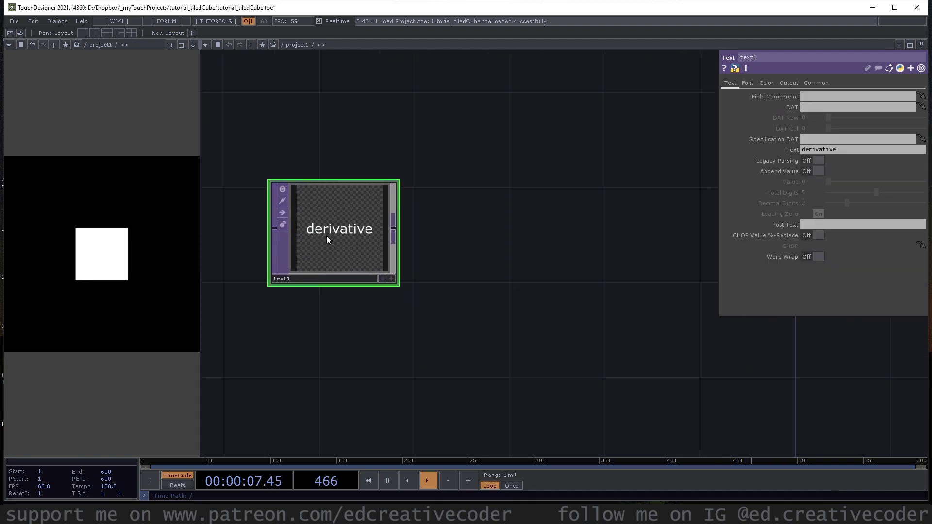
click(797, 152)
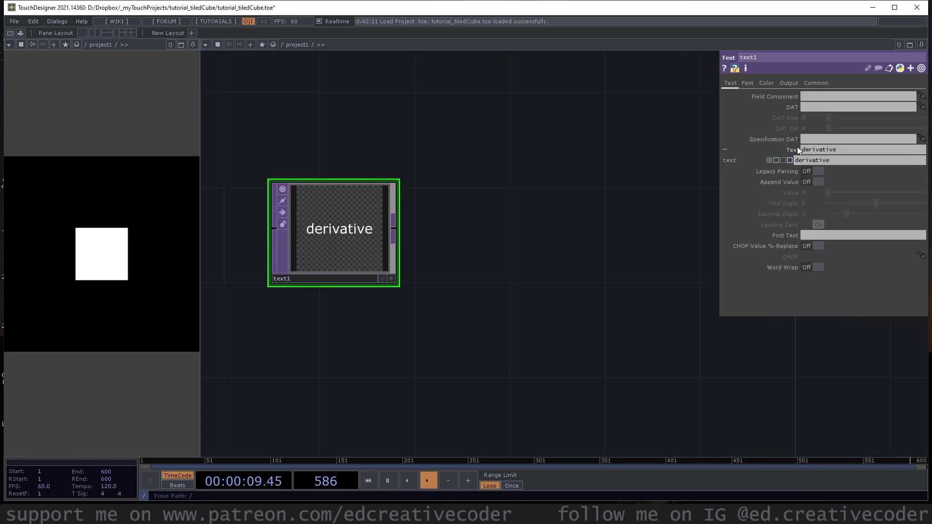
click(777, 160)
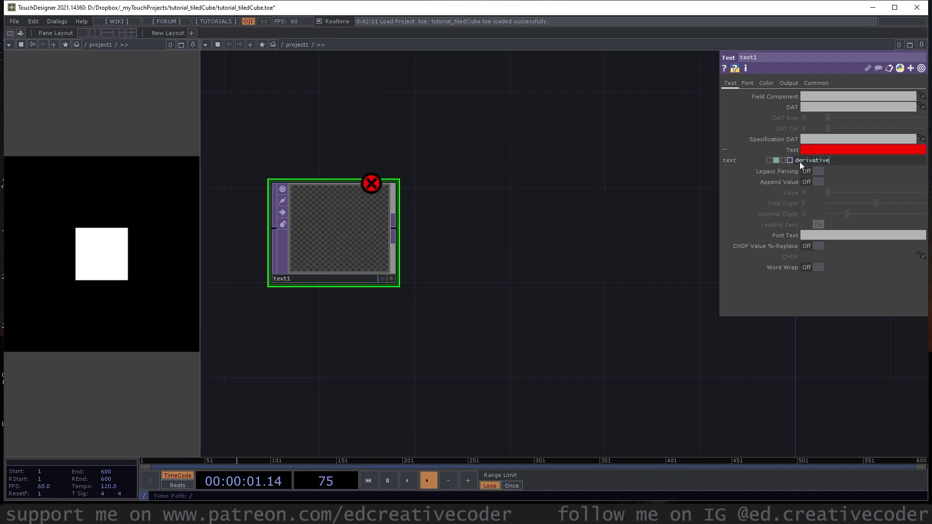
double_click(833, 162)
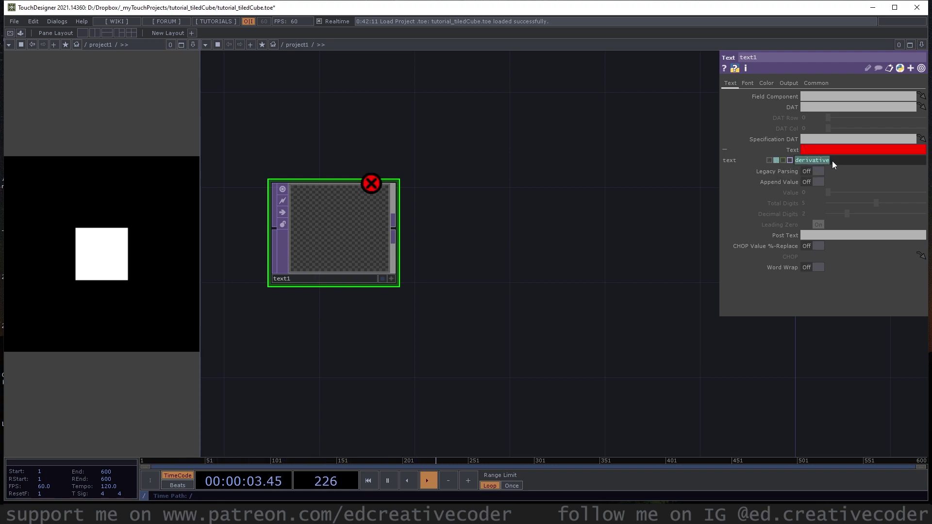
text(me.d)
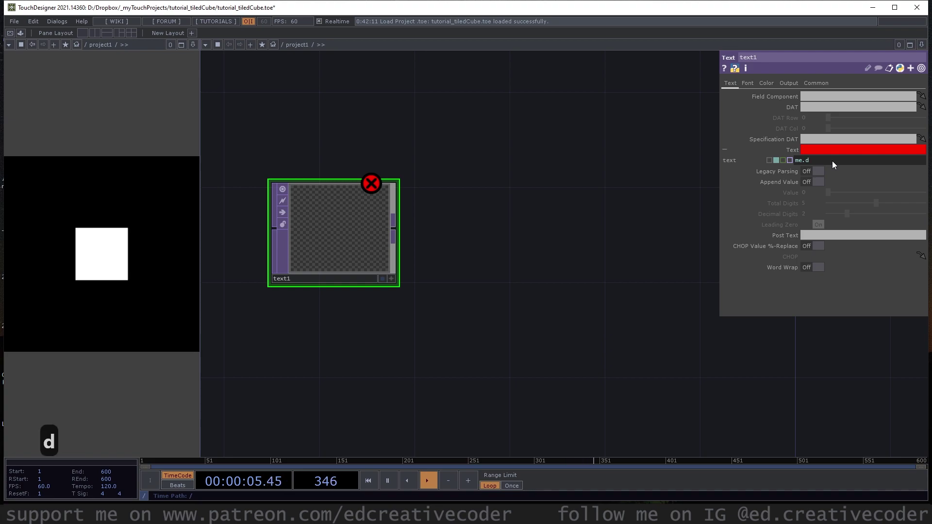
text(igits)
key(Return)
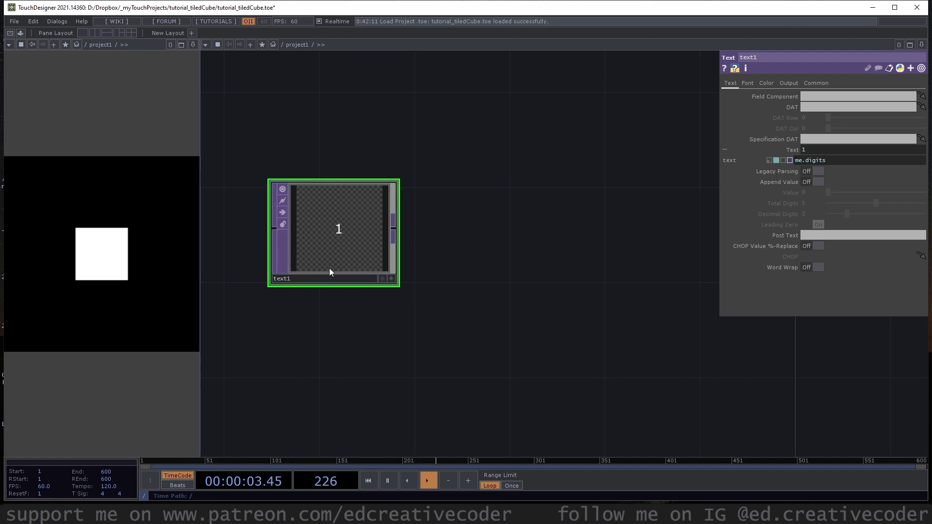
Step: Set the Text TOP's Auto-Size Font option to Auto-Fit Always
scroll(278, 280, up, 5)
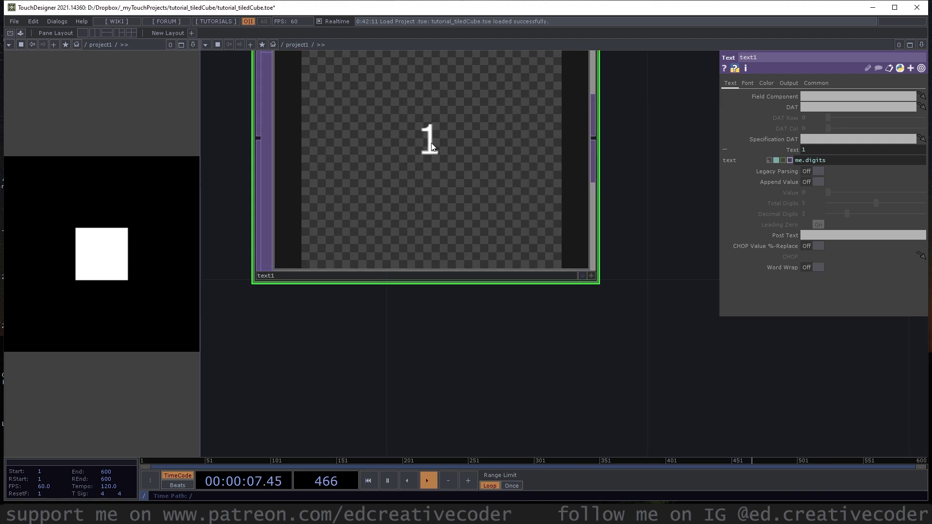
scroll(431, 146, down, 3)
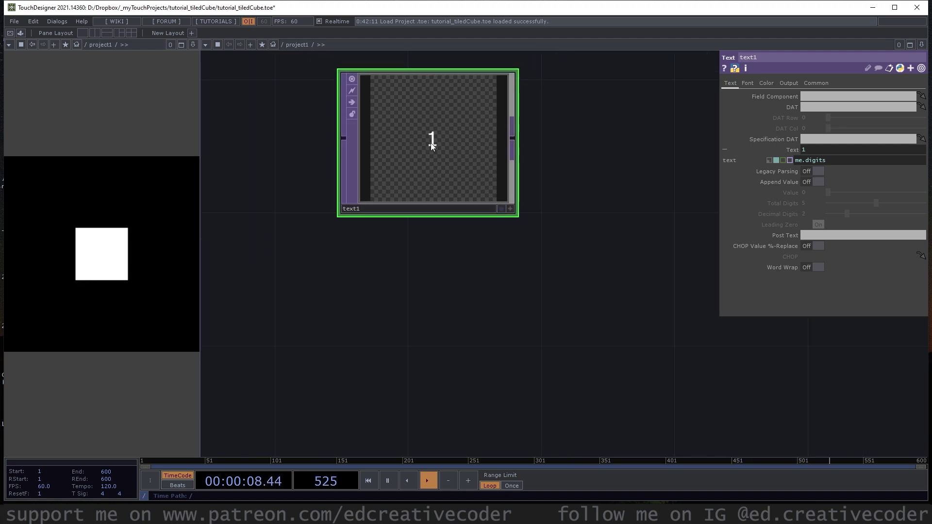
click(750, 84)
click(823, 171)
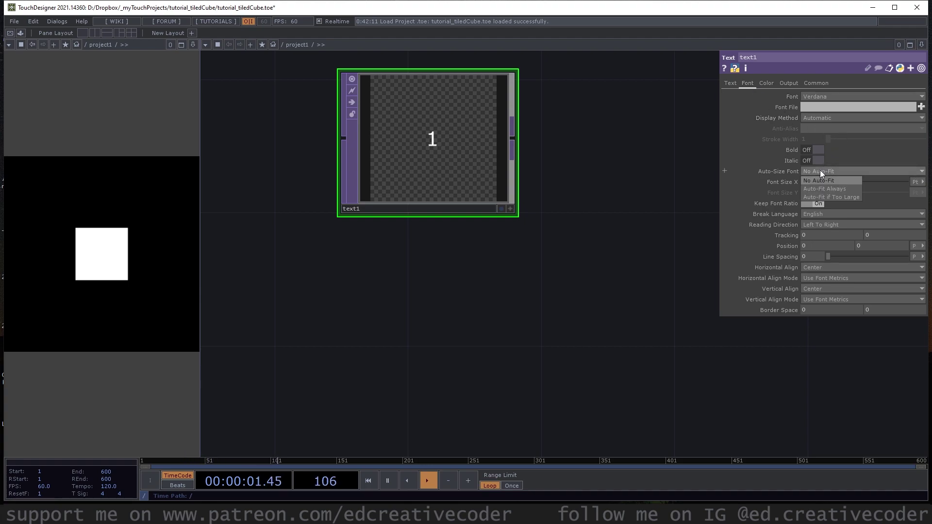
click(844, 188)
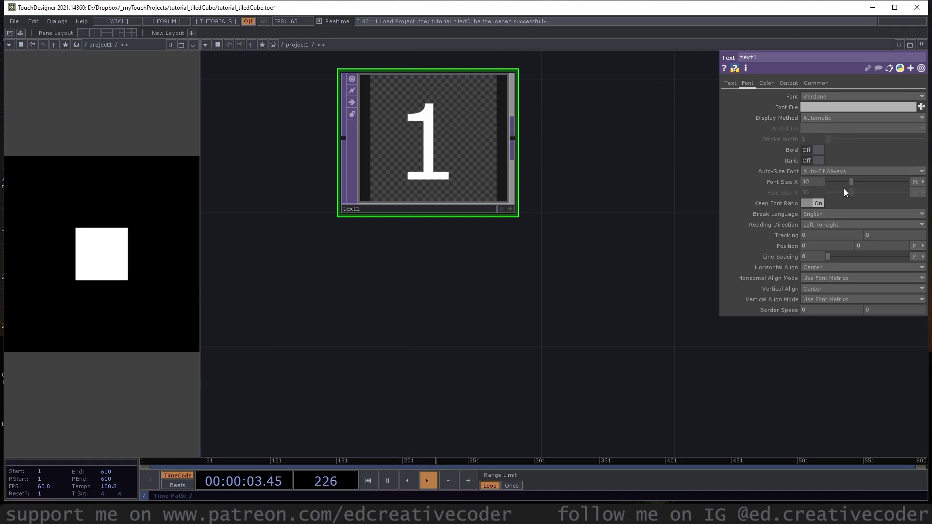
scroll(445, 130, down, 5)
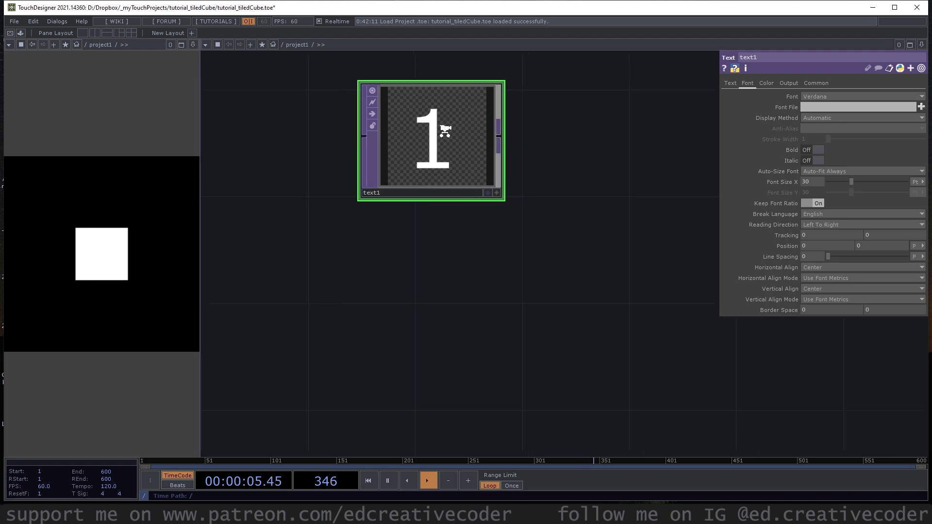
Step: Duplicate the Text TOP five times, stacking the copies below it to make a column of six numbered texts
drag(537, 158, 433, 239)
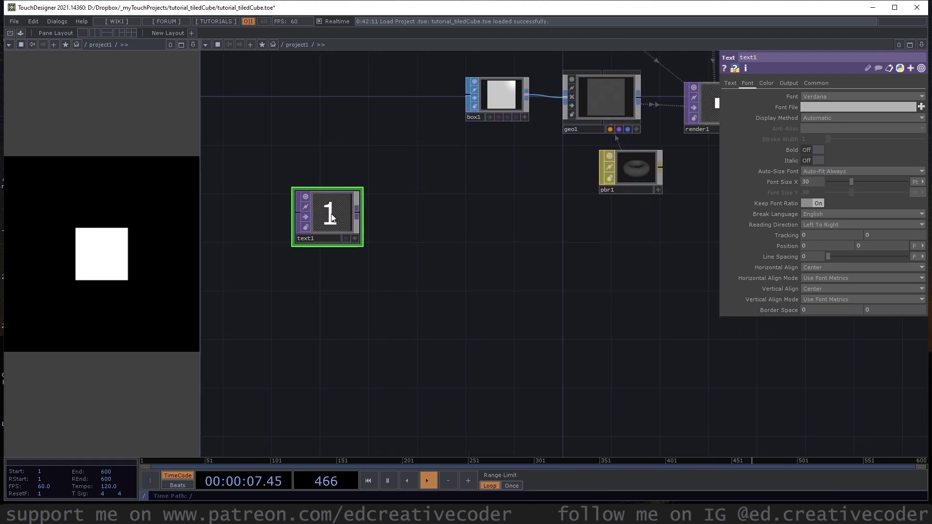
key(ctrl+c)
key(ctrl+v)
key(ctrl+v)
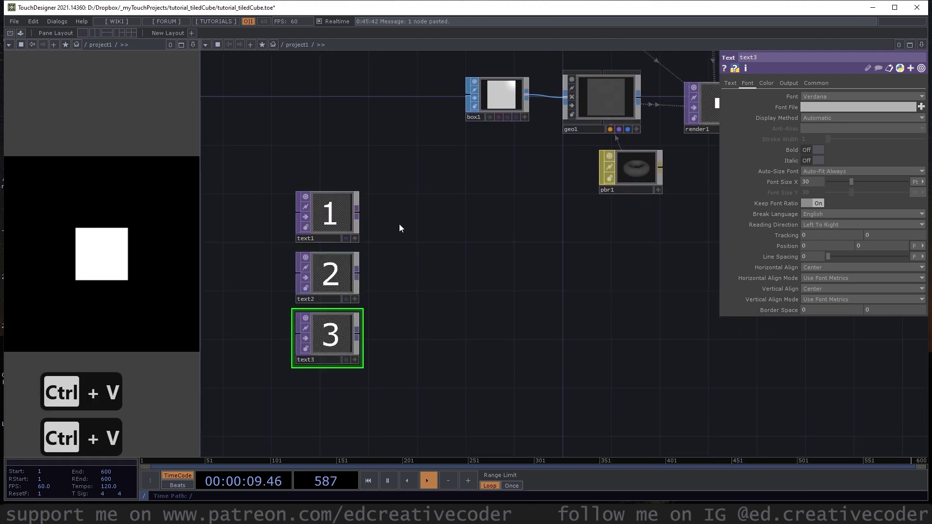
key(ctrl+v)
key(ctrl+v)
key(ctrl+v)
drag(443, 302, 416, 162)
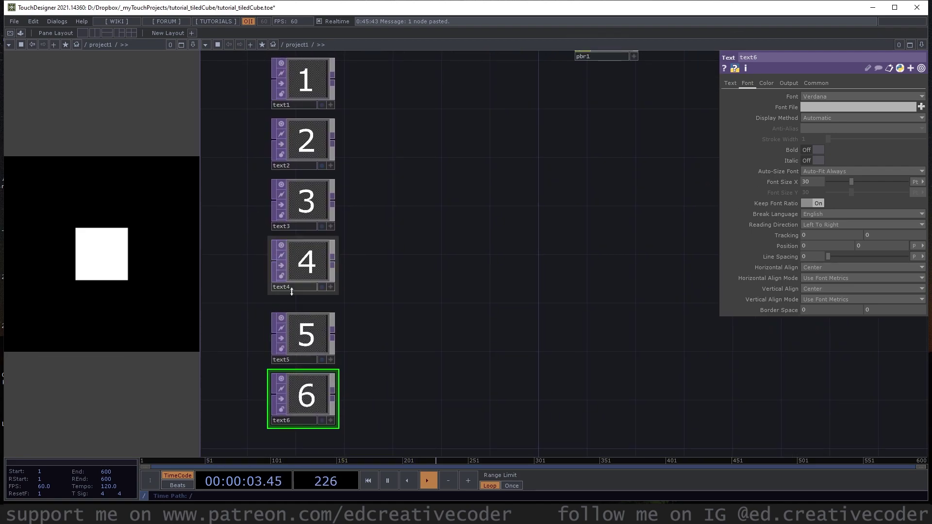
scroll(422, 160, down, 3)
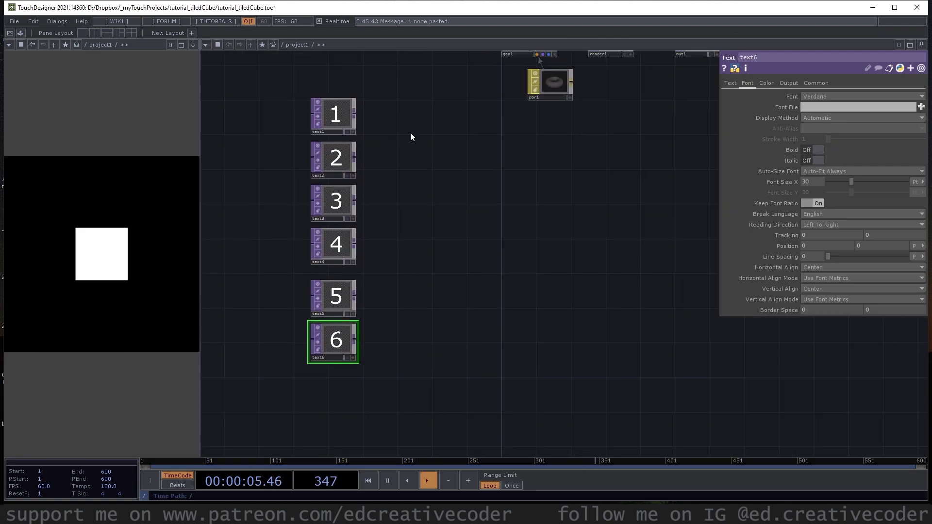
Step: Add a Layout TOP beside the text column and connect all six Text TOPs to its input
key(Tab)
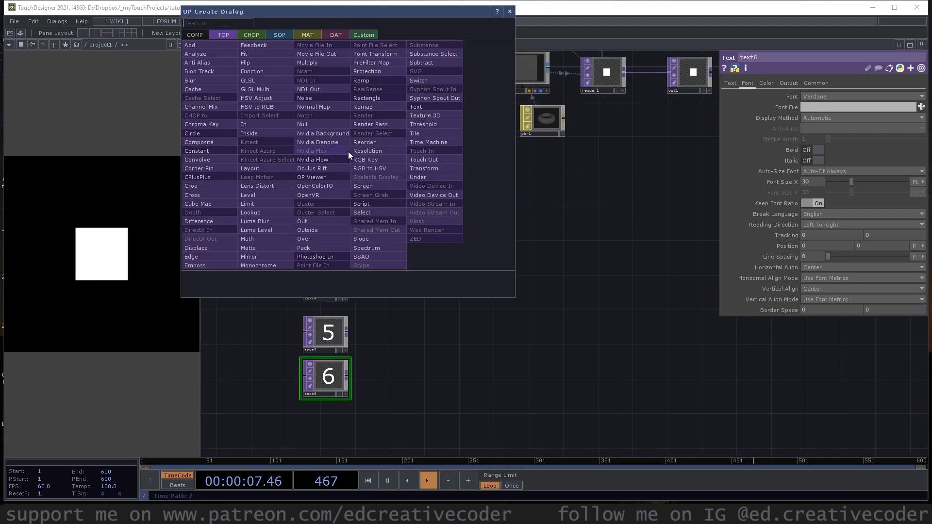
text(lay)
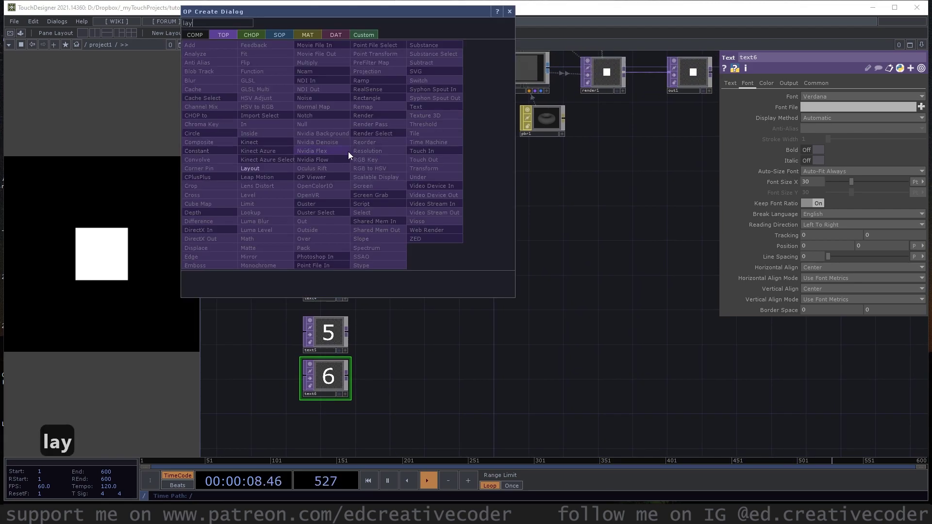
click(282, 165)
click(424, 205)
drag(278, 183, 359, 404)
drag(347, 193, 393, 207)
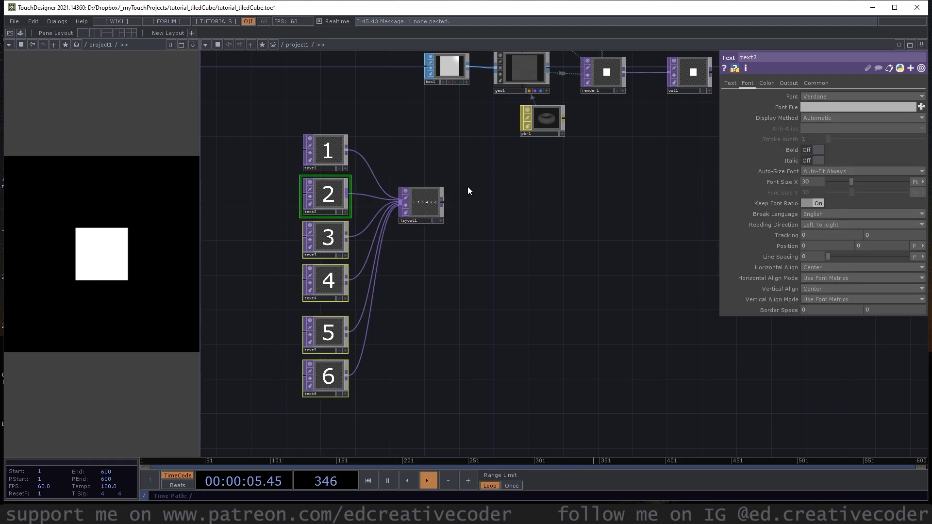
Step: Append a Null TOP to the output of the Layout TOP
right_click(444, 204)
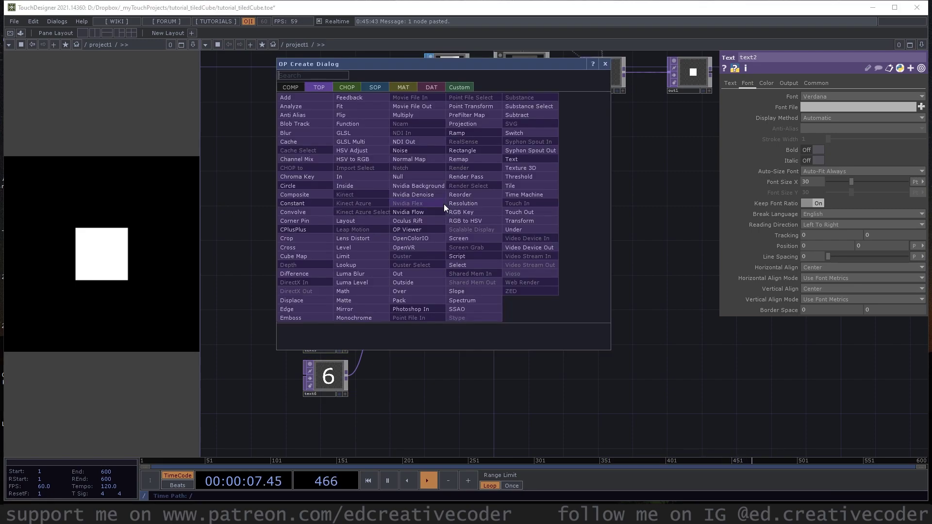
click(421, 178)
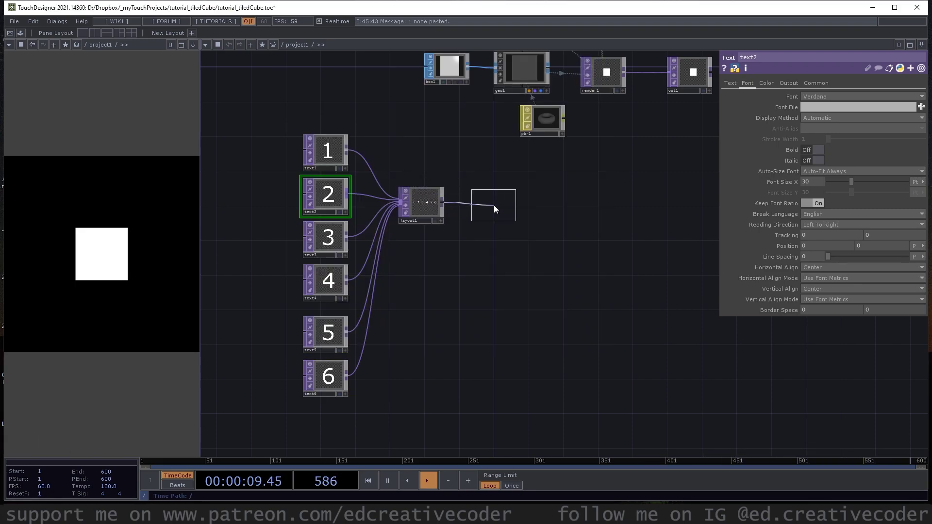
click(532, 204)
Step: Assign the Null TOP as the PBR material's Base Color Map and check the material's map parameters
drag(538, 204, 555, 121)
click(551, 92)
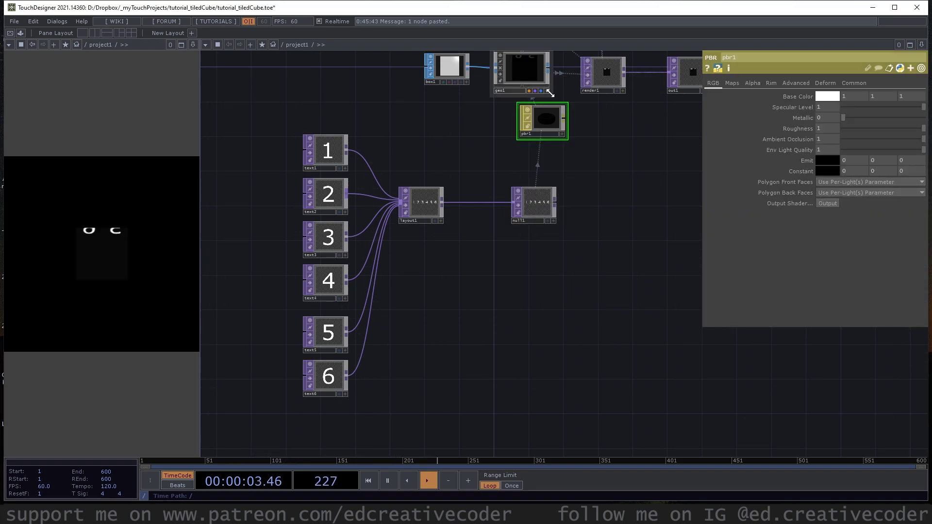
scroll(575, 115, up, 5)
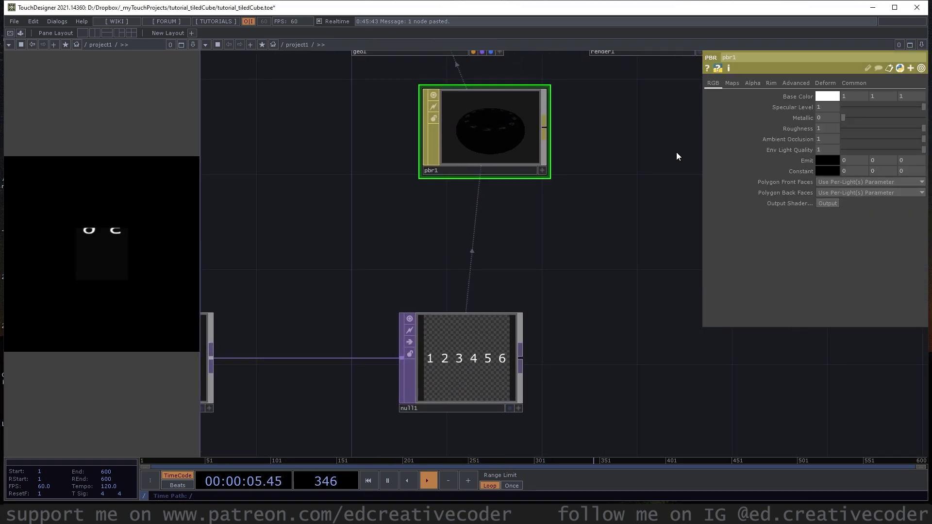
click(734, 83)
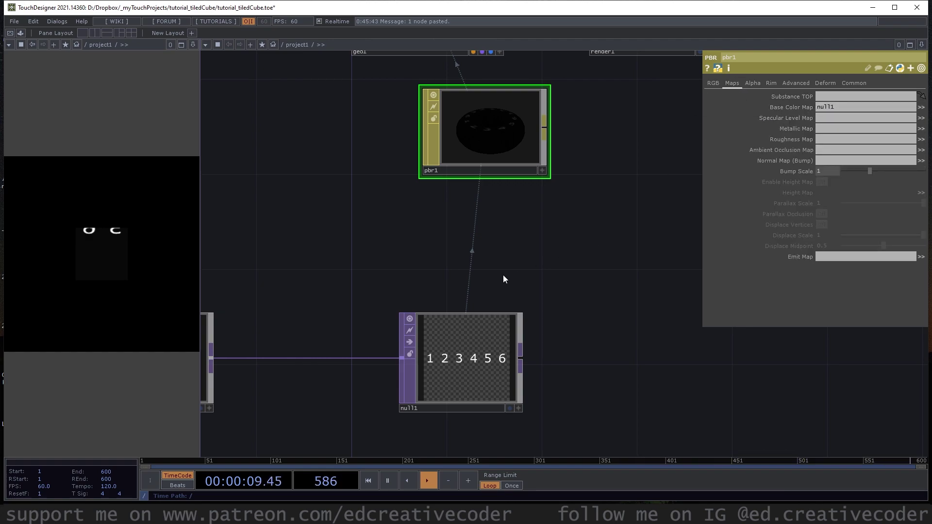
drag(503, 274, 584, 263)
scroll(584, 264, down, 5)
scroll(576, 272, up, 2)
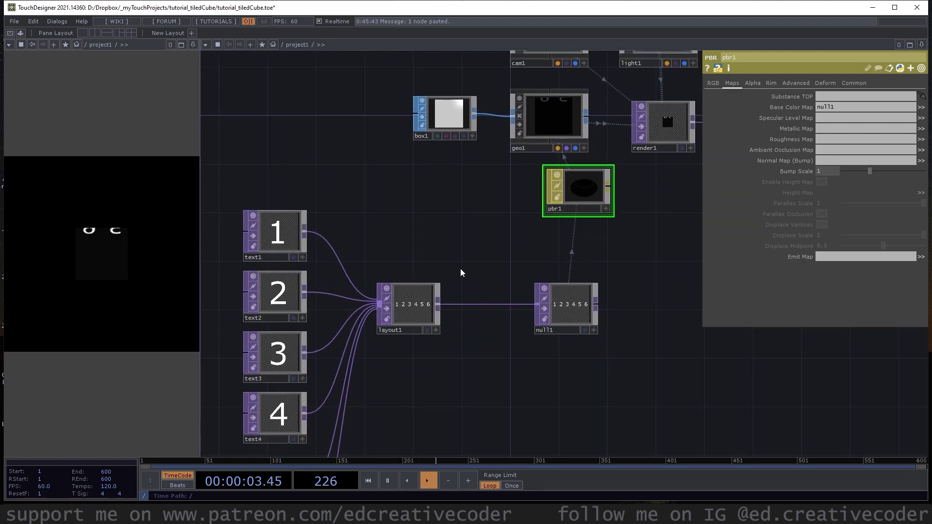
Step: Set the Layout TOP's Align option to Grid Rows
drag(460, 273, 508, 196)
scroll(508, 195, up, 2)
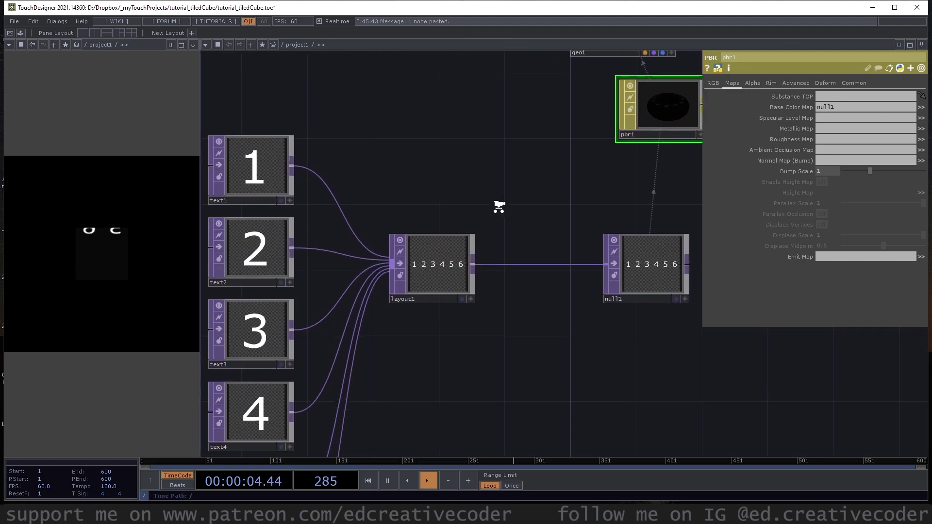
click(444, 256)
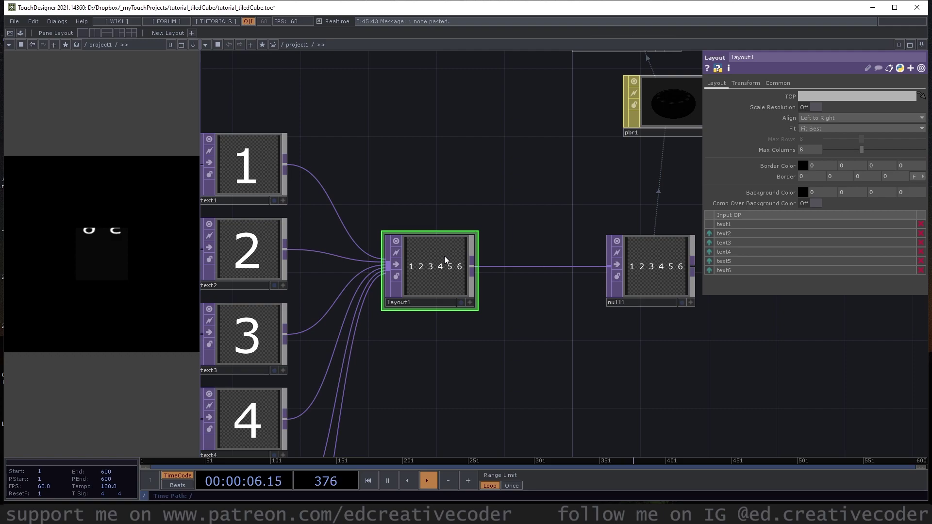
click(818, 127)
click(818, 128)
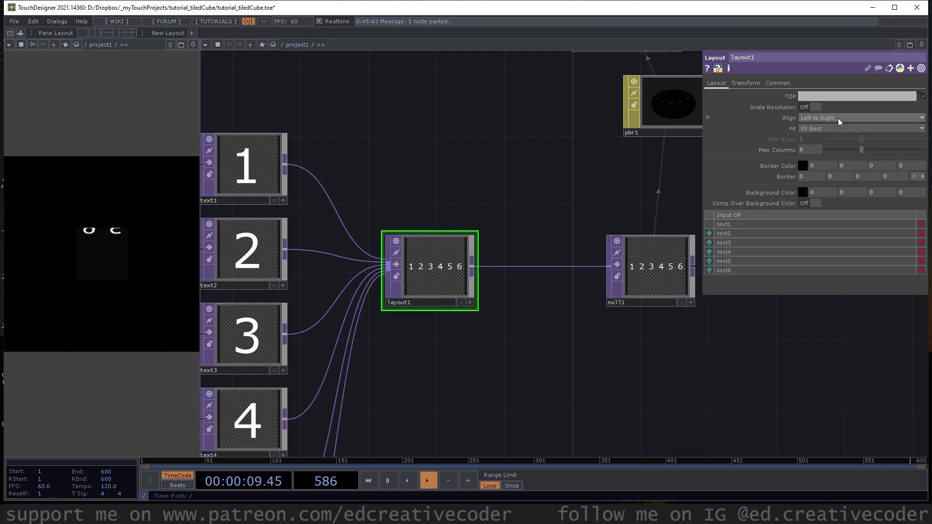
click(839, 118)
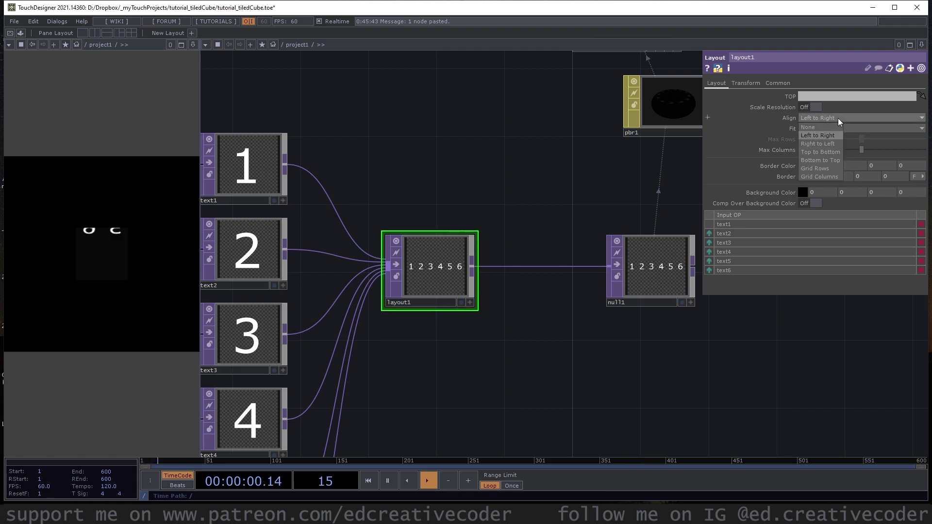
click(820, 169)
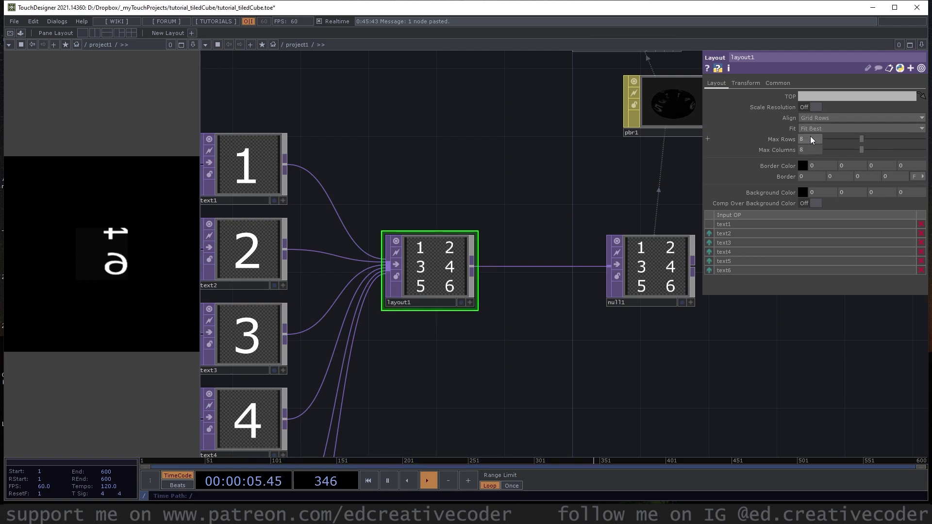
Step: Set the Layout TOP's Max Rows to 2 and Max Columns to 3
click(811, 140)
text(2)
click(811, 149)
text(3)
key(Return)
drag(487, 213, 327, 229)
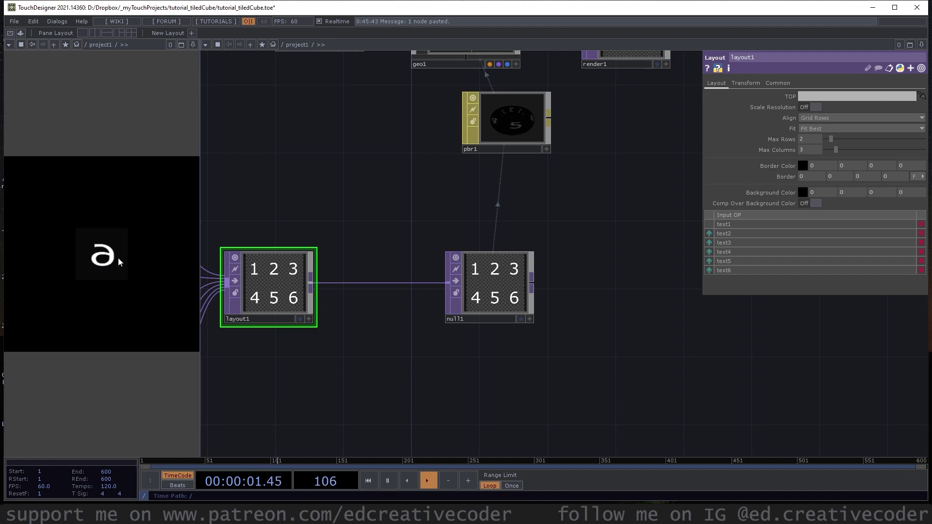
Step: Insert a Flip TOP between the Layout and Null TOPs and turn on its Flip X option
drag(492, 294, 595, 294)
right_click(354, 283)
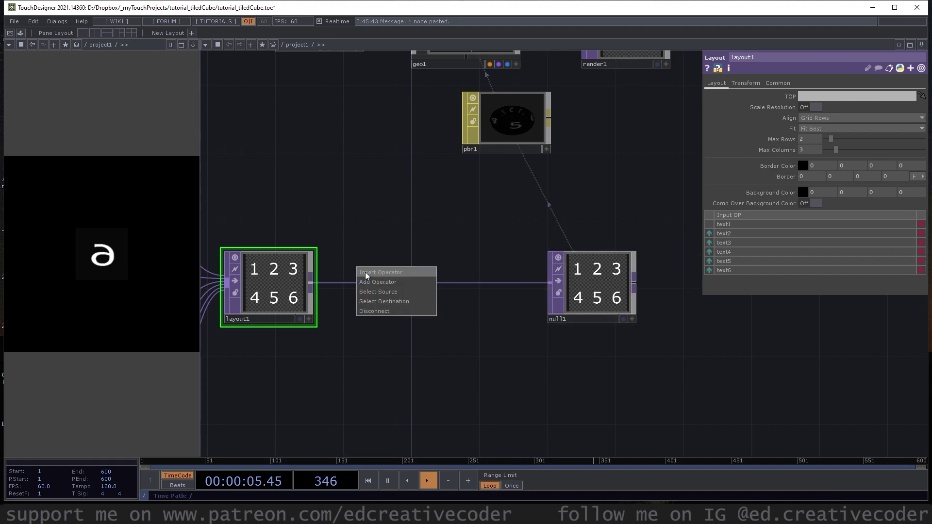
click(365, 272)
text(fi)
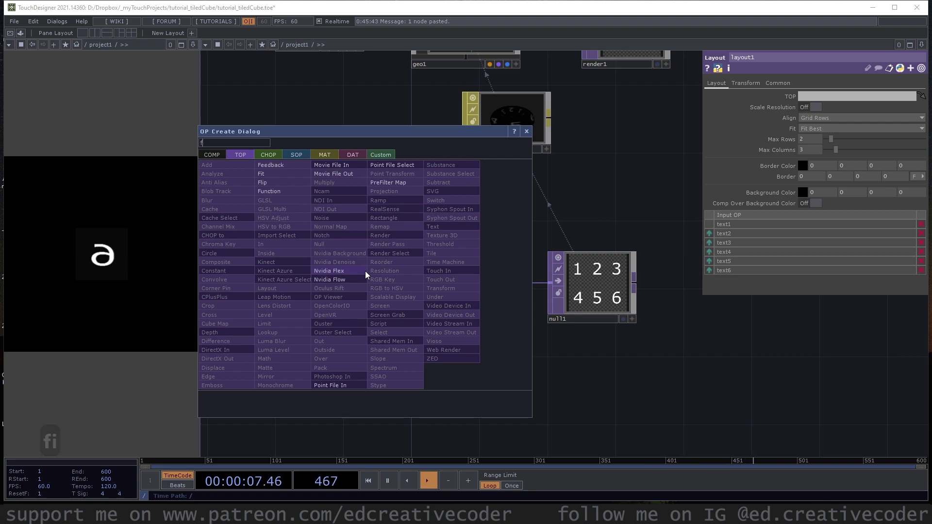
key(BackSpace)
text(li)
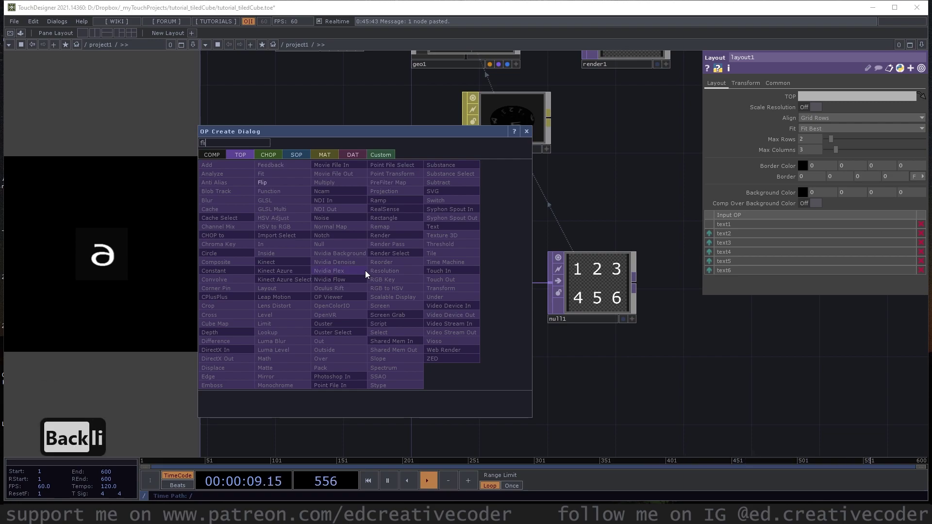
click(287, 184)
click(387, 289)
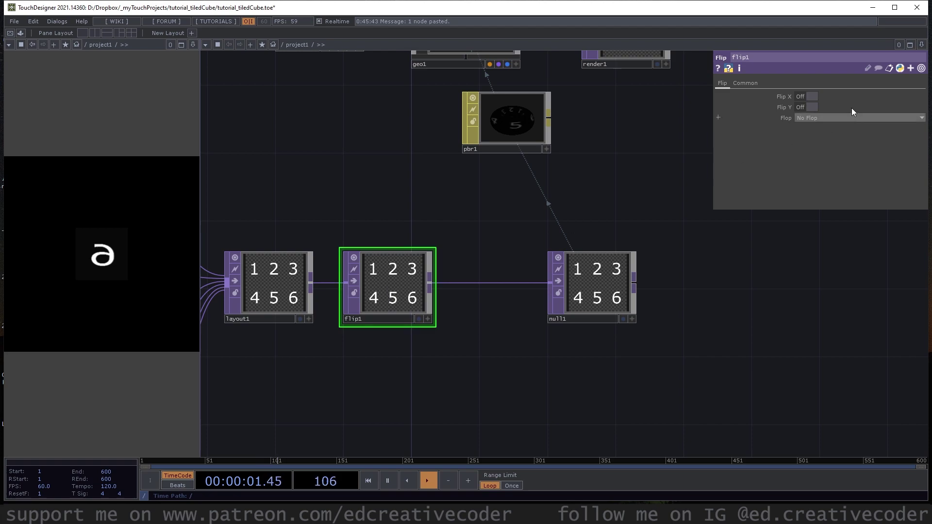
click(808, 97)
Step: Move the Null TOP farther along and insert a Transform TOP between it and the Flip TOP
drag(590, 287, 675, 287)
right_click(524, 283)
click(529, 272)
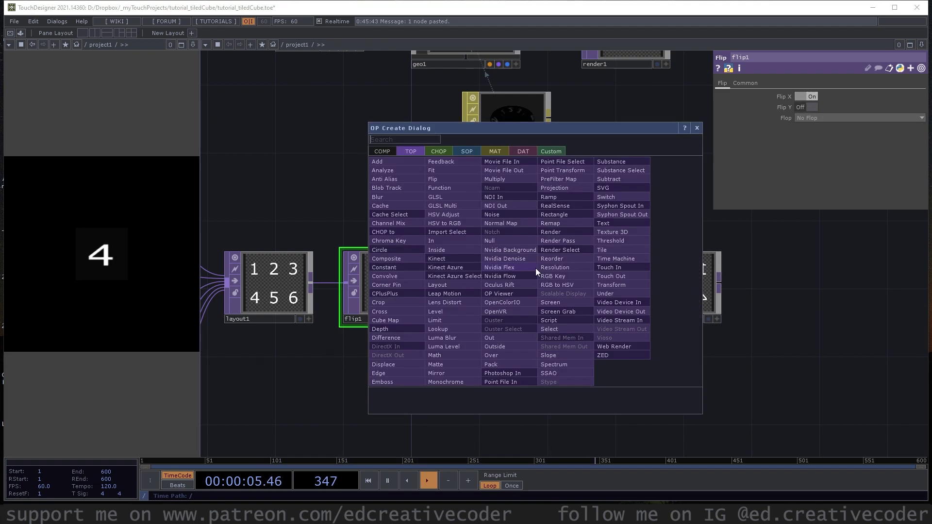
text(tr)
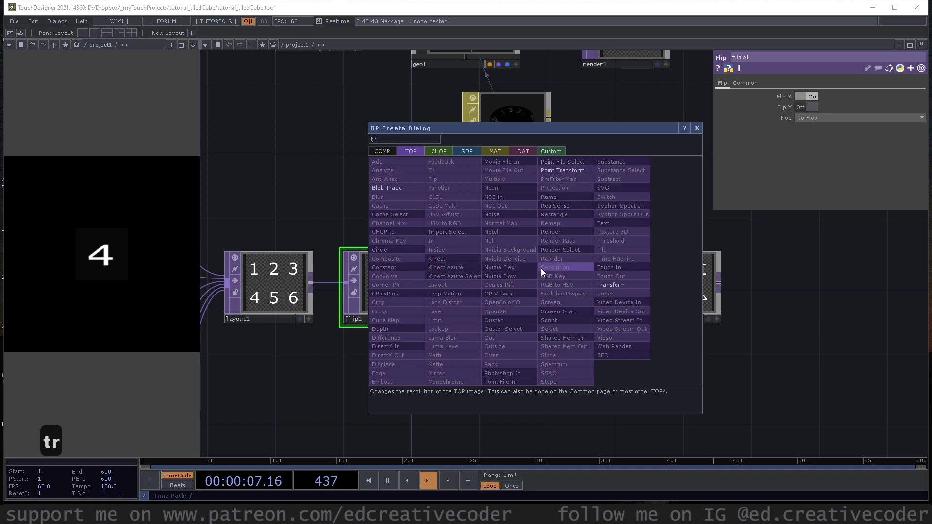
click(610, 284)
click(520, 292)
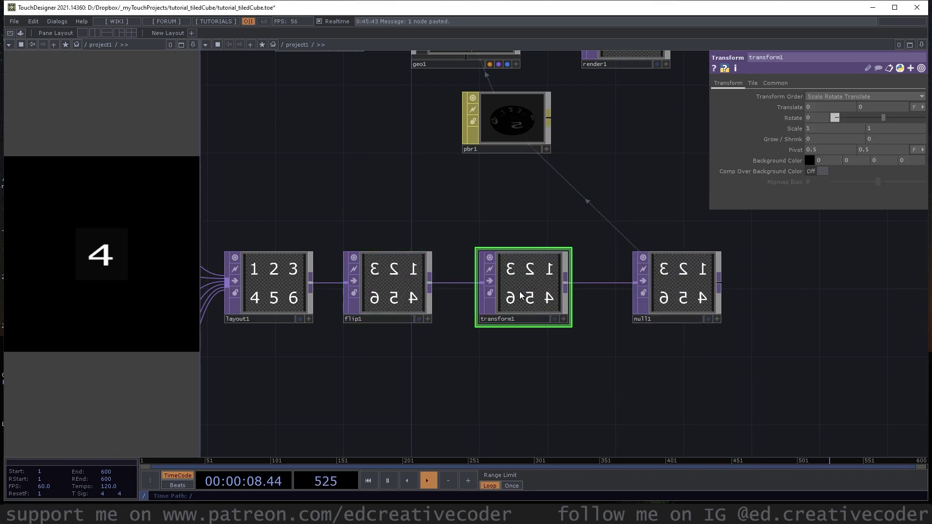
Step: Give the Transform TOP an orange background color with alpha 1 and turn on Comp Over Background Color
click(809, 162)
click(806, 115)
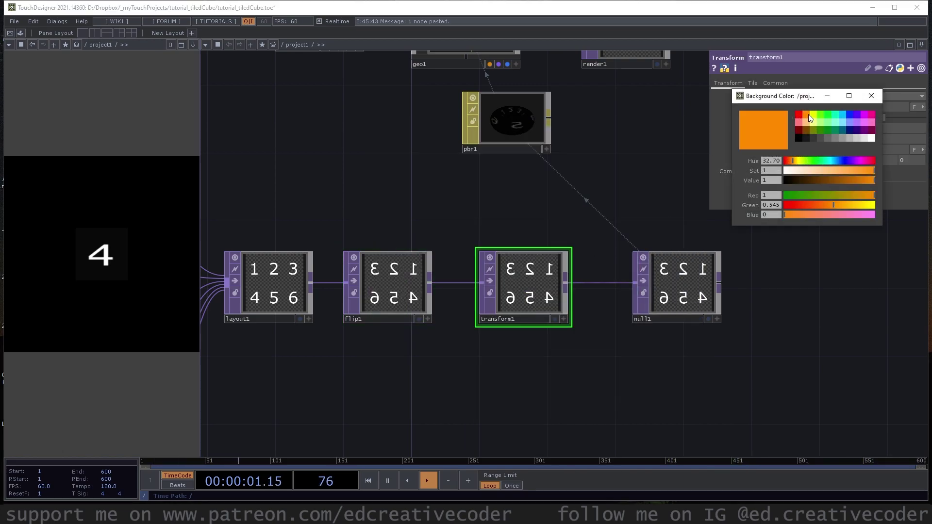
click(871, 96)
text(1)
click(821, 172)
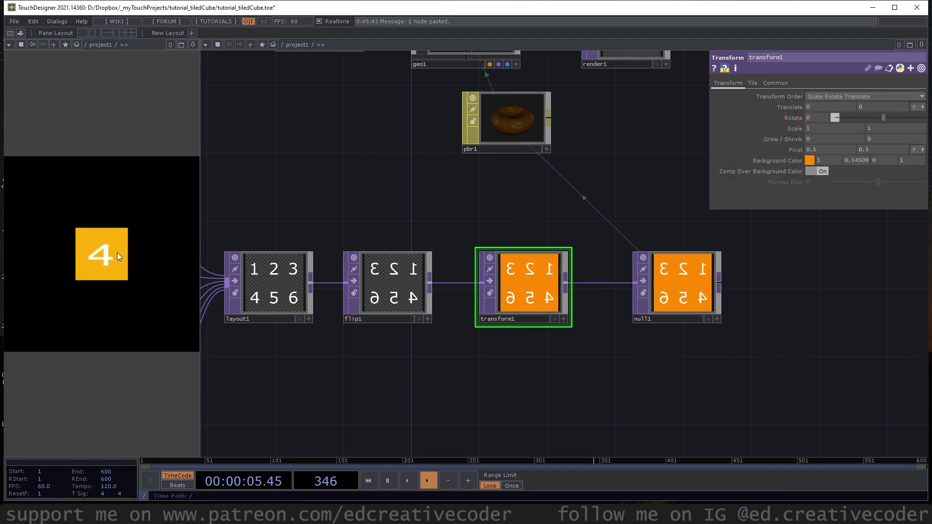
Step: Set the Dimmer of the Environment Light to 0.2
drag(632, 165, 455, 276)
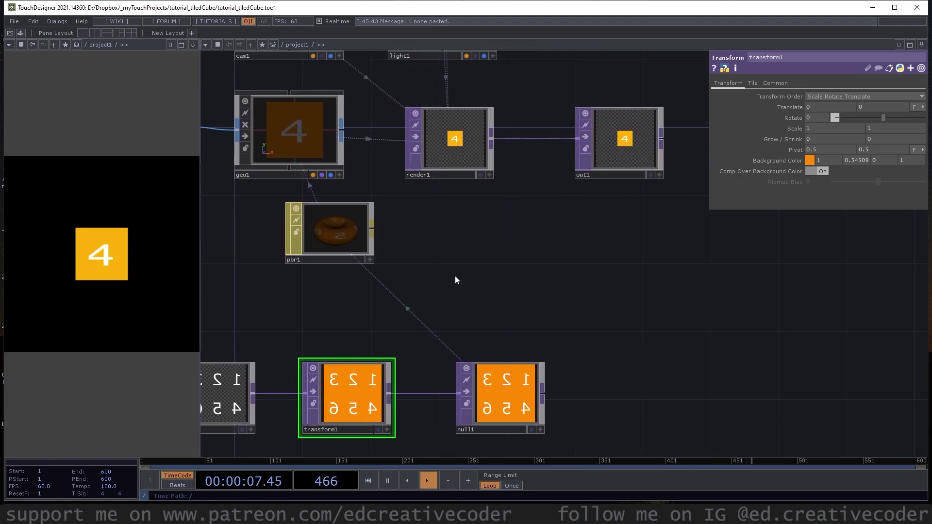
scroll(456, 276, down, 2)
drag(543, 118, 533, 359)
click(449, 170)
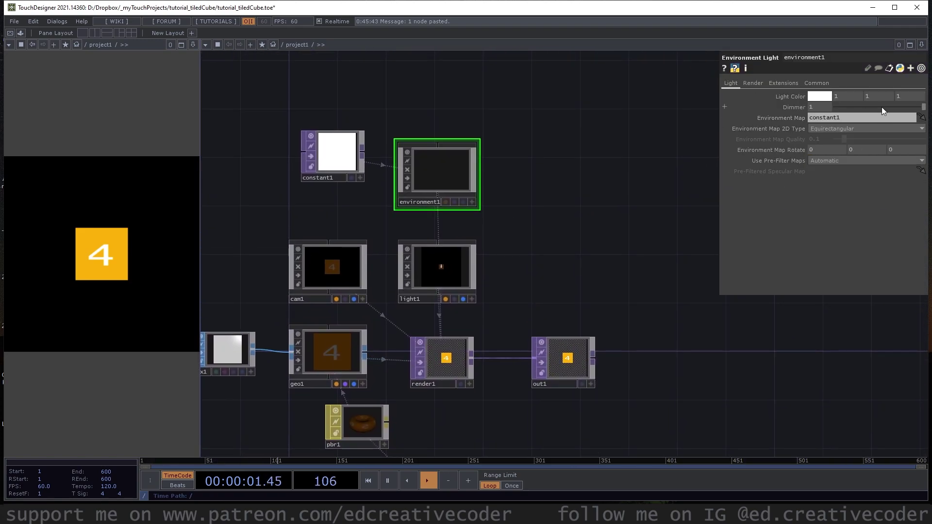
text(.2)
key(Return)
Step: Show the PBR material's RGB parameters and shift its node slightly down and to the left below the Geometry COMP
drag(580, 232, 652, 83)
click(439, 272)
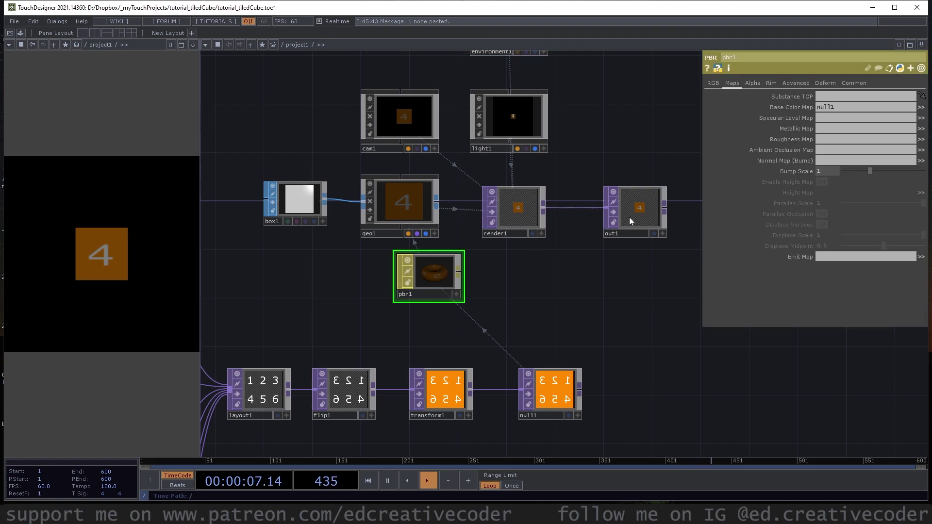
click(713, 84)
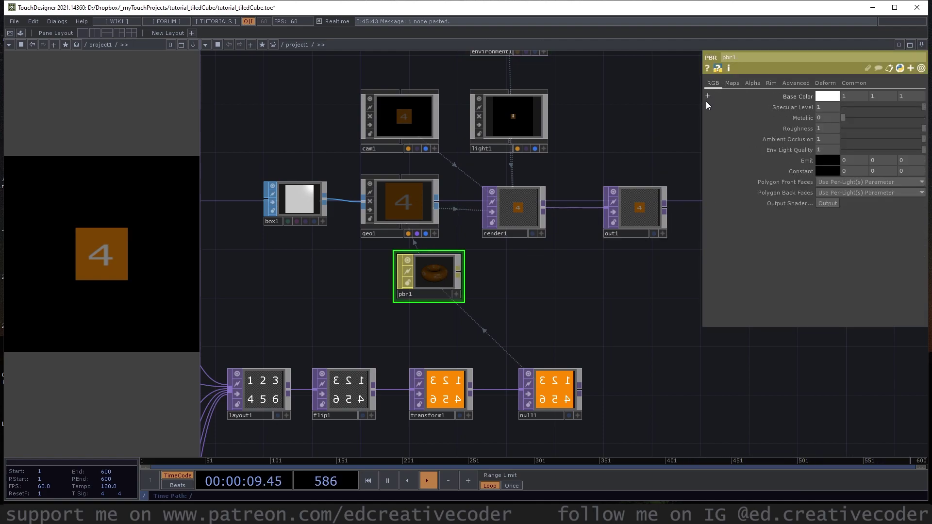
drag(426, 270, 415, 283)
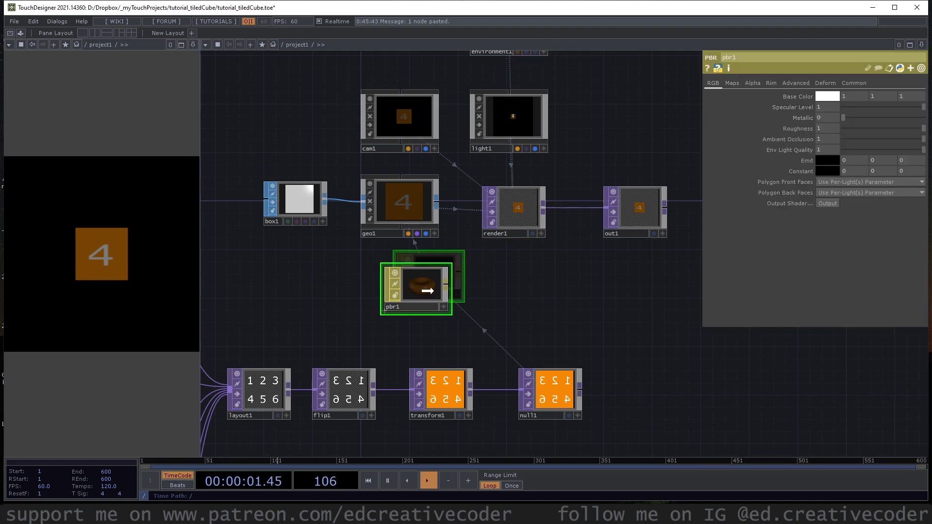
mouse_move(538, 302)
mouse_down()
mouse_move(558, 305)
mouse_move(508, 347)
mouse_up()
Step: Activate the Geometry COMP's viewer and rotate its view to examine the number texture on the box
mouse_move(555, 183)
mouse_down()
mouse_move(524, 238)
mouse_move(602, 96)
mouse_up()
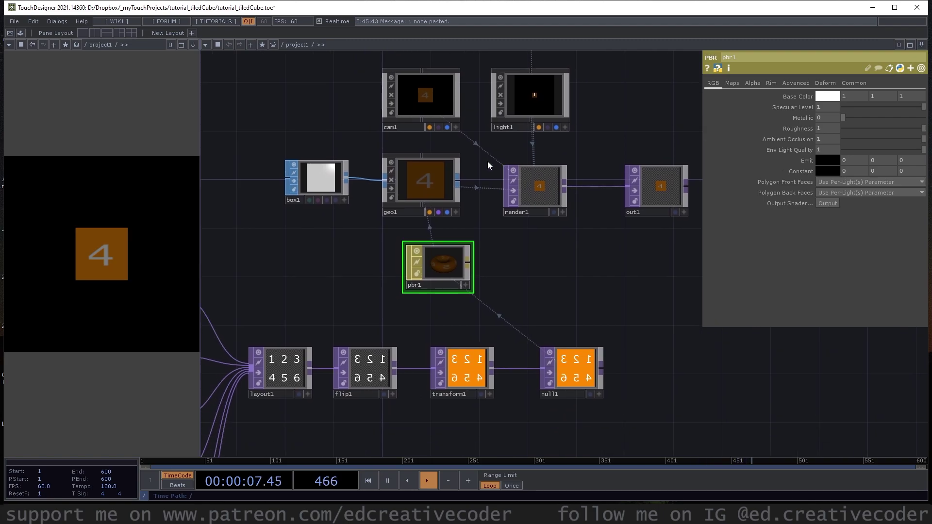
scroll(437, 156, up, 10)
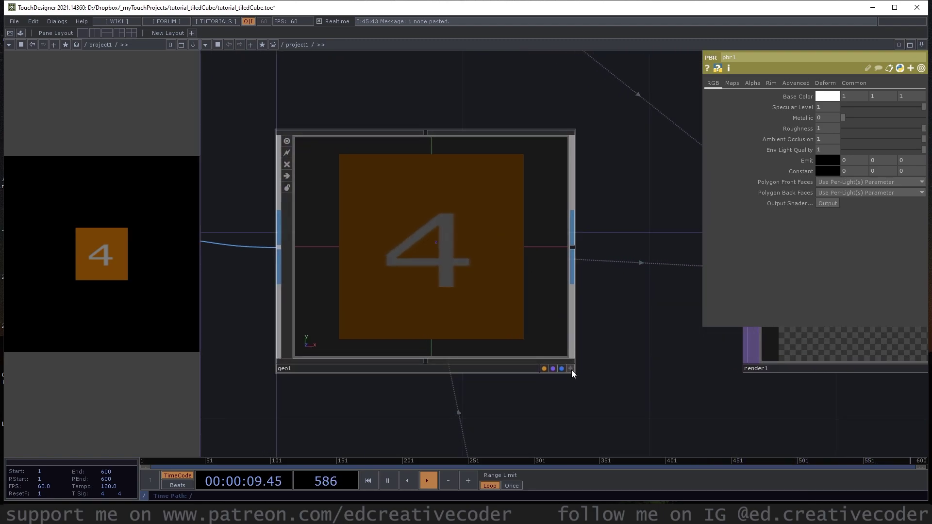
click(571, 369)
drag(437, 230, 441, 211)
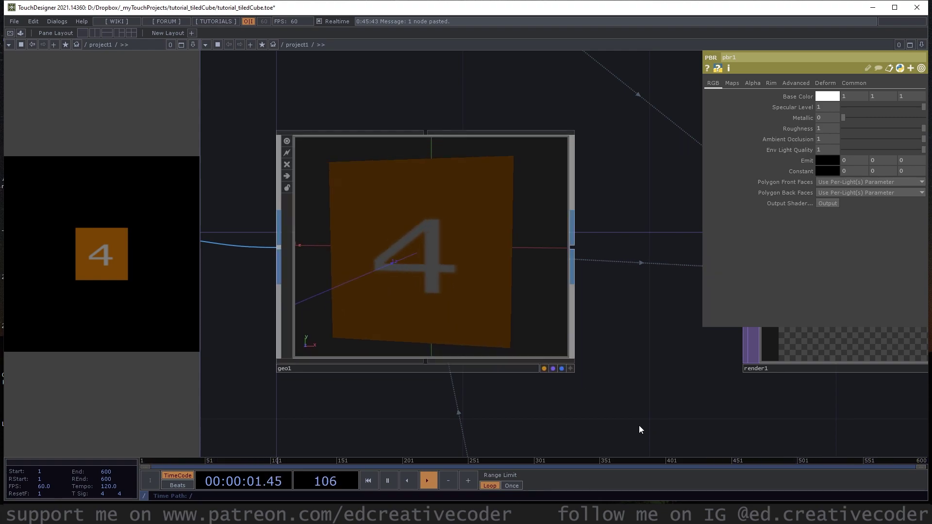
Step: Add a Rectangle TOP beside the Text TOPs and wire it into the Layout TOP in place of text4
scroll(637, 425, down, 6)
middle_drag(549, 134, 540, 57)
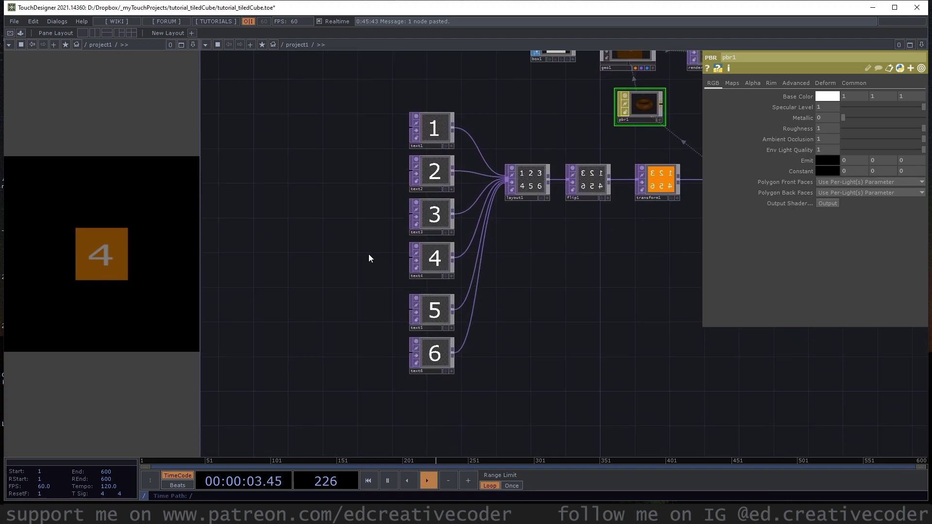
key(Tab)
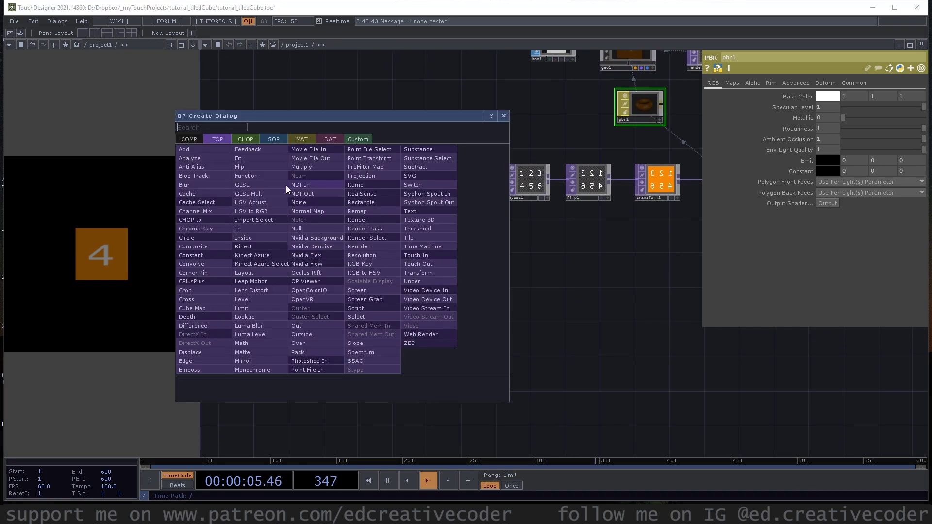
text(rec)
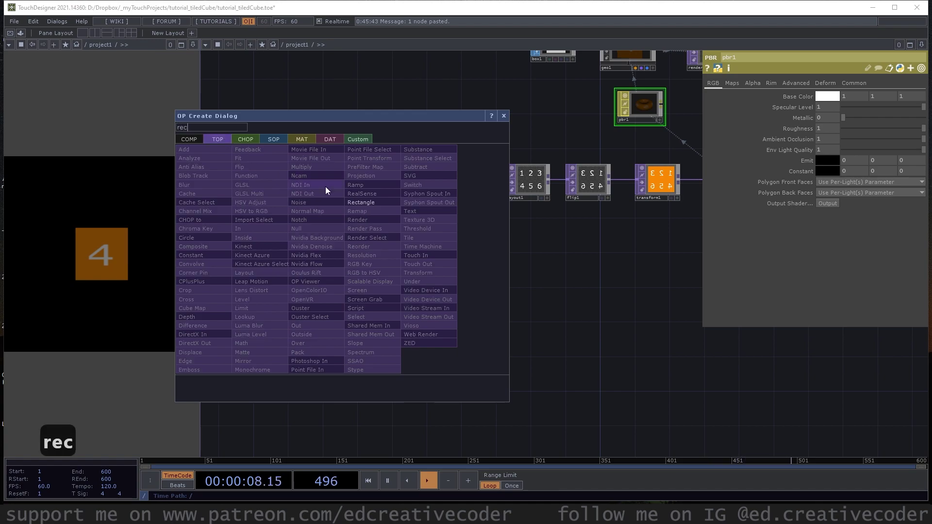
click(364, 202)
click(339, 260)
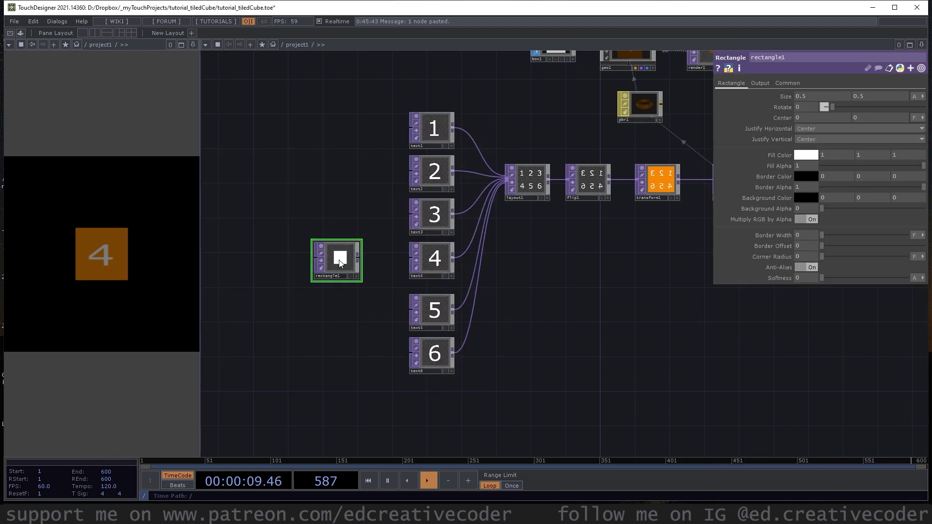
scroll(339, 260, up, 3)
drag(511, 265, 531, 261)
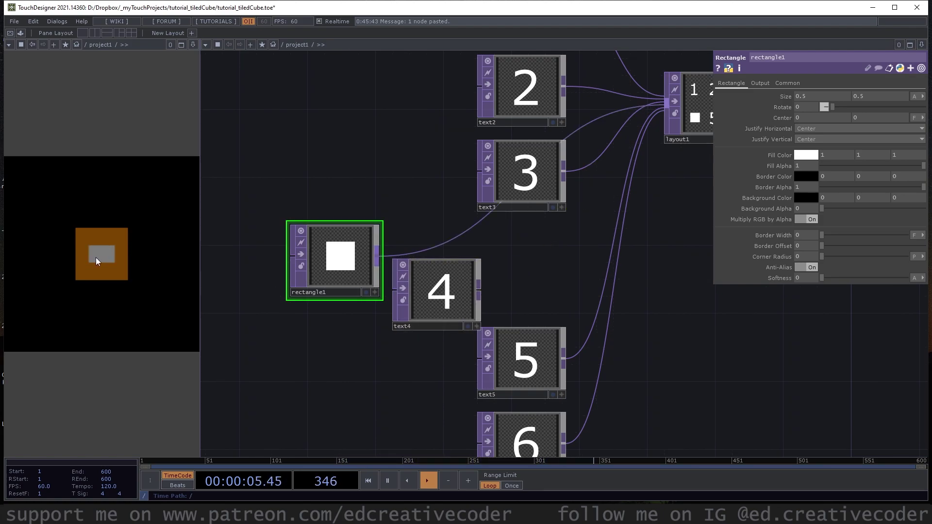
Step: Set the Layout TOP's Output Aspect to Custom Aspect with a ratio of 3 by 2
drag(646, 330, 374, 371)
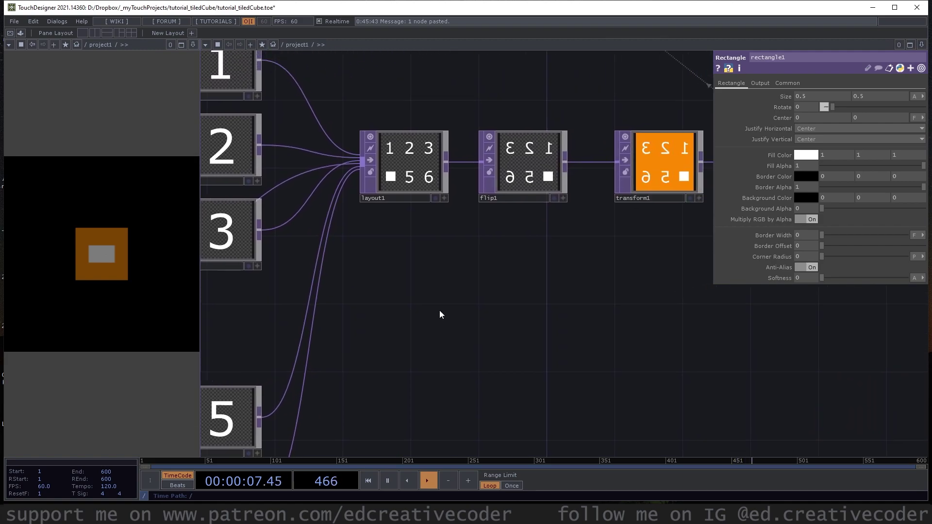
drag(447, 268, 426, 345)
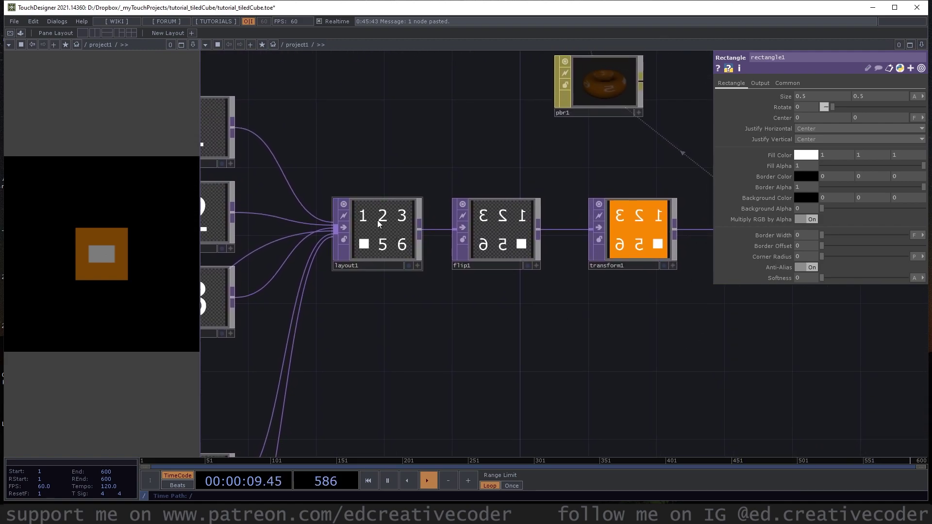
scroll(377, 220, up, 2)
click(394, 223)
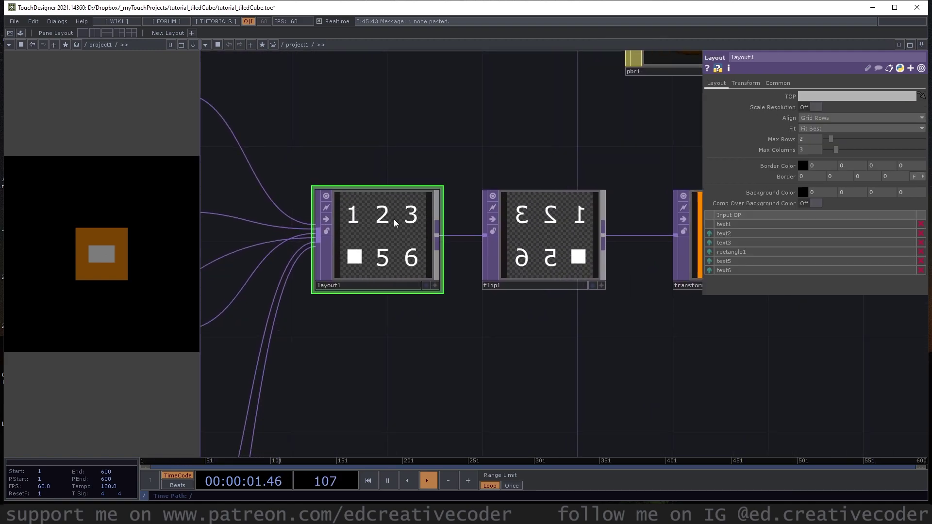
scroll(395, 218, up, 2)
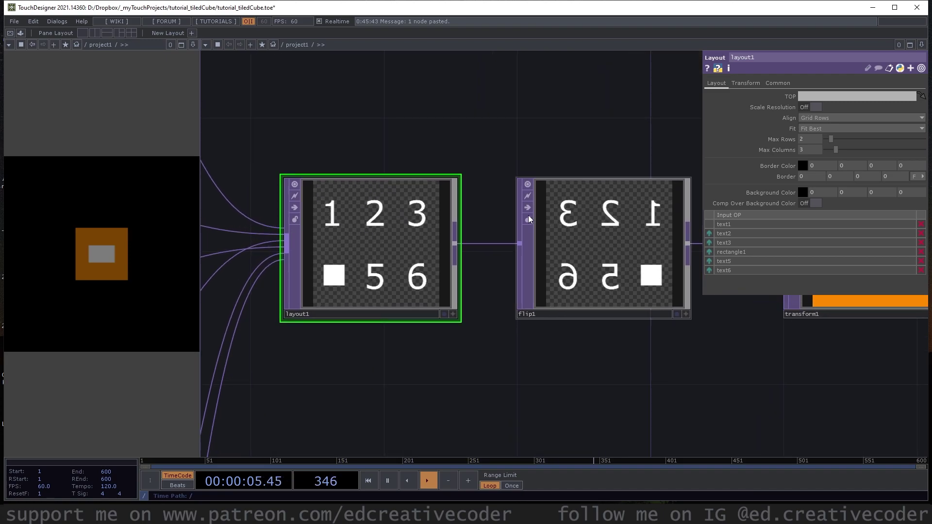
click(779, 83)
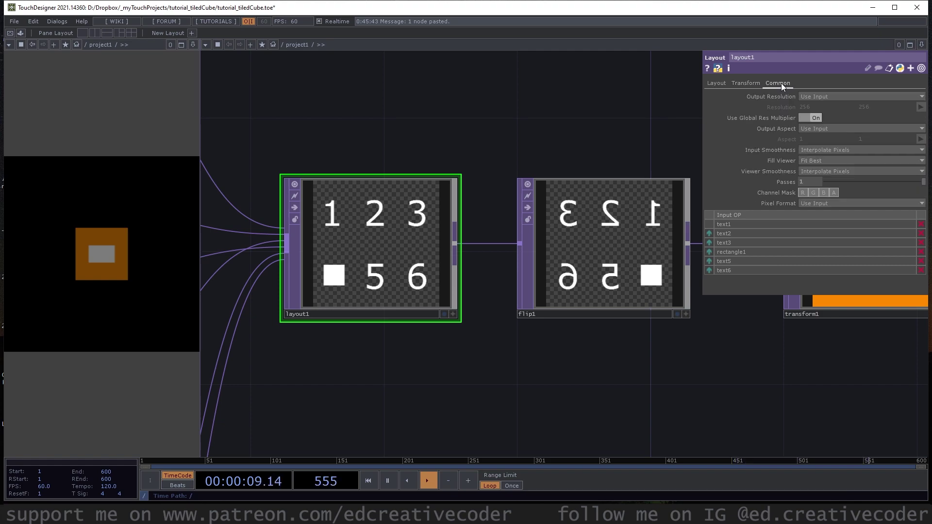
click(825, 128)
click(817, 154)
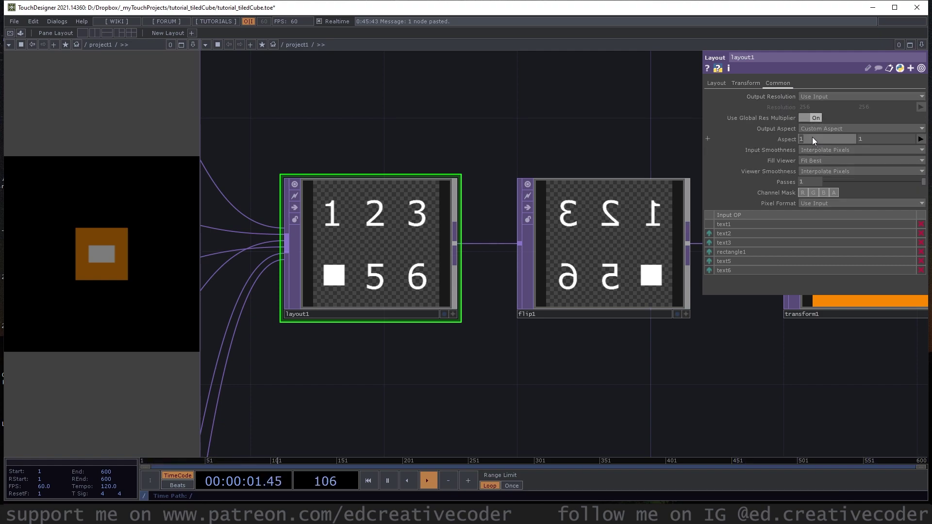
click(812, 137)
text(3)
click(880, 139)
text(2)
key(Return)
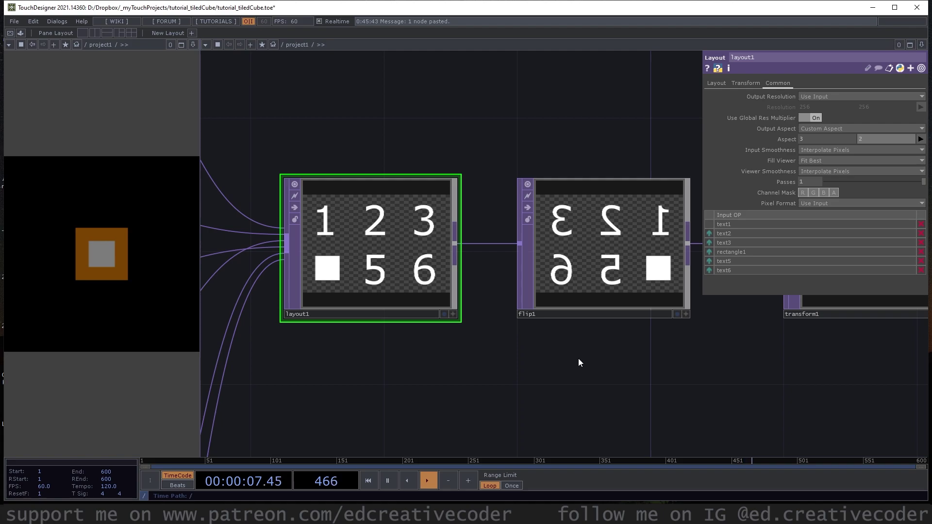
Step: Give the Layout TOP a custom output resolution of 1024 x 1024
click(922, 97)
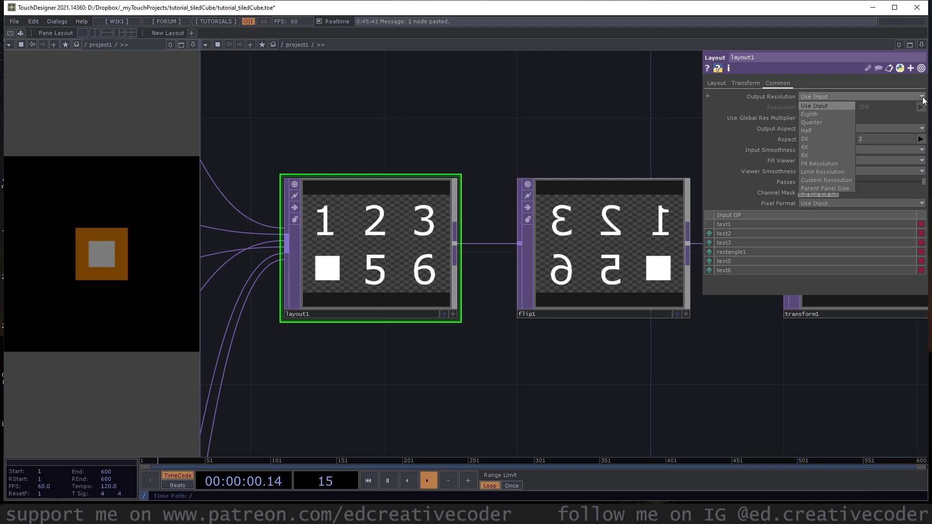
click(822, 179)
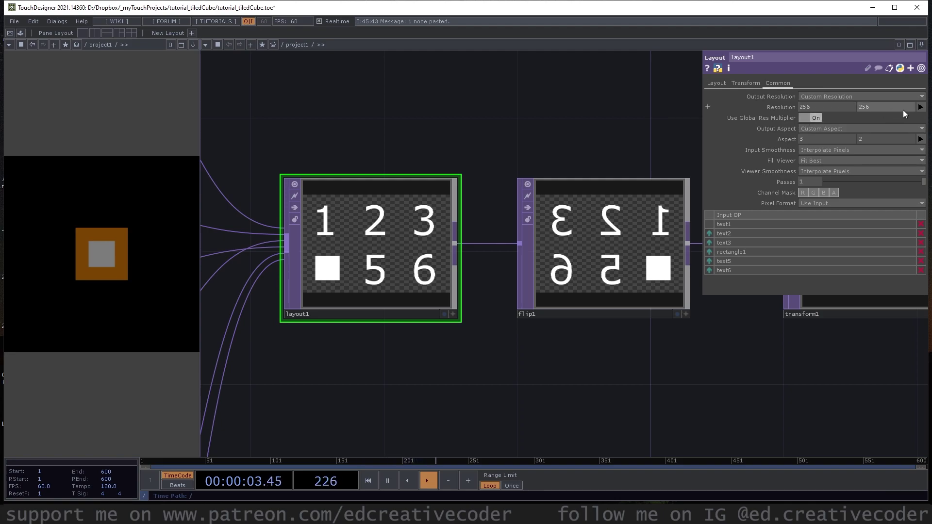
click(920, 107)
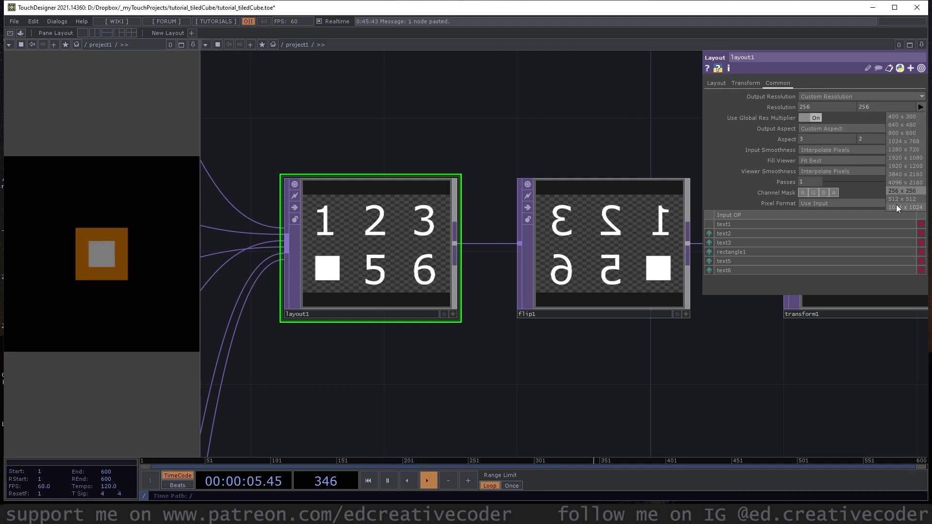
click(899, 208)
Step: Put text4 back in line as the Layout TOP's fourth input and delete the Rectangle TOP
drag(517, 137, 412, 153)
scroll(411, 156, down, 5)
scroll(479, 298, up, 5)
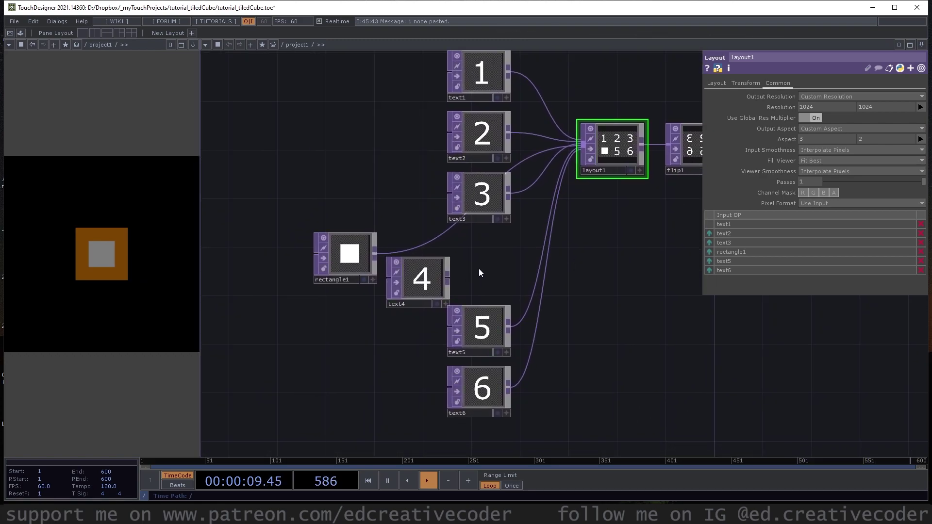
drag(447, 278, 482, 266)
click(354, 259)
key(Delete)
Step: Collapse the six Text TOPs together with the Layout, Flip and Transform TOPs into a single Base COMP
drag(631, 292, 305, 323)
scroll(350, 287, down, 10)
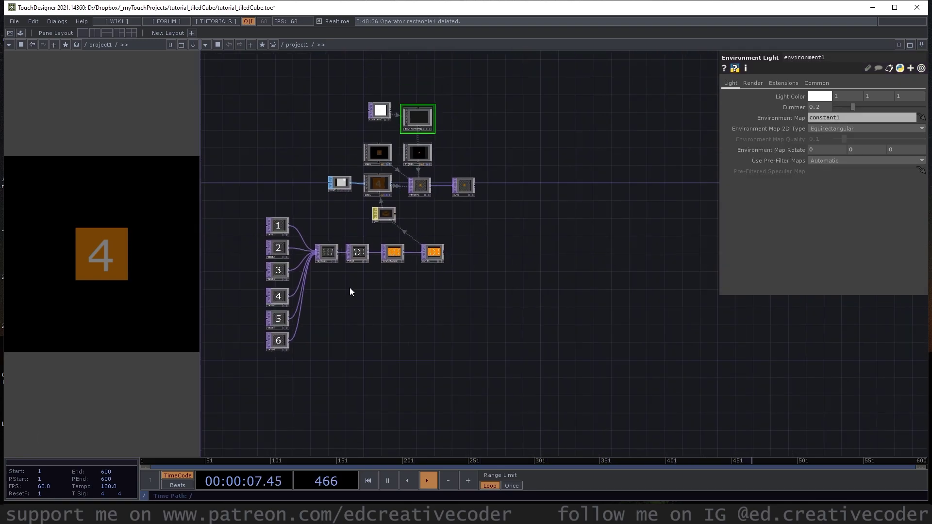
drag(348, 296, 395, 295)
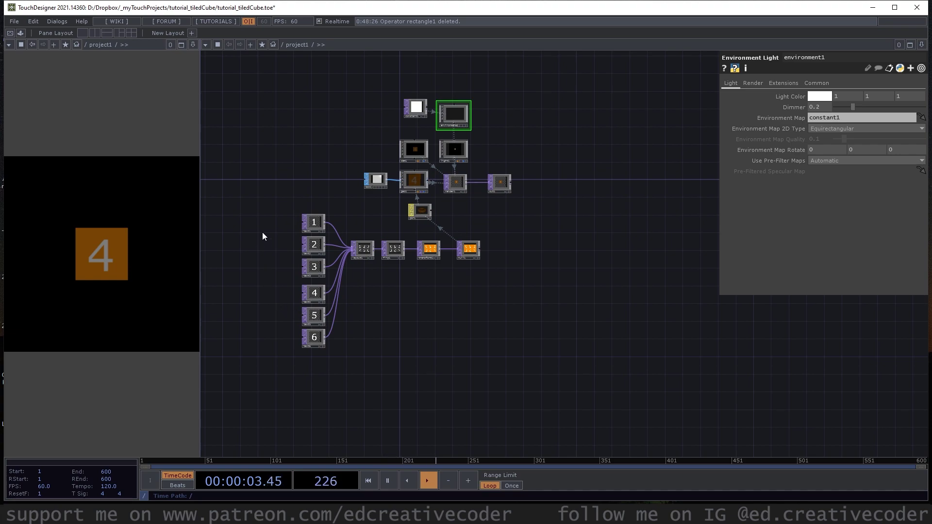
drag(285, 269, 441, 372)
scroll(438, 315, up, 2)
scroll(380, 251, up, 1)
scroll(380, 251, up, 1)
right_click(409, 255)
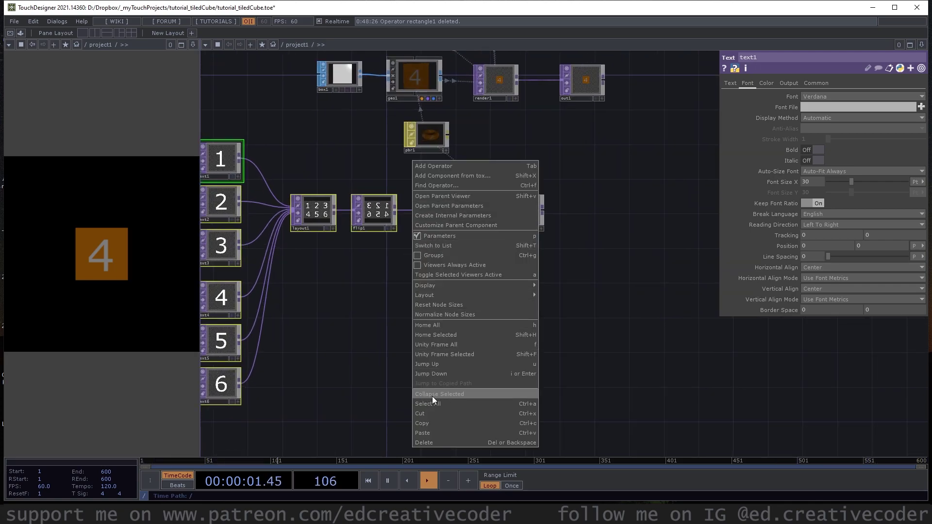
click(462, 395)
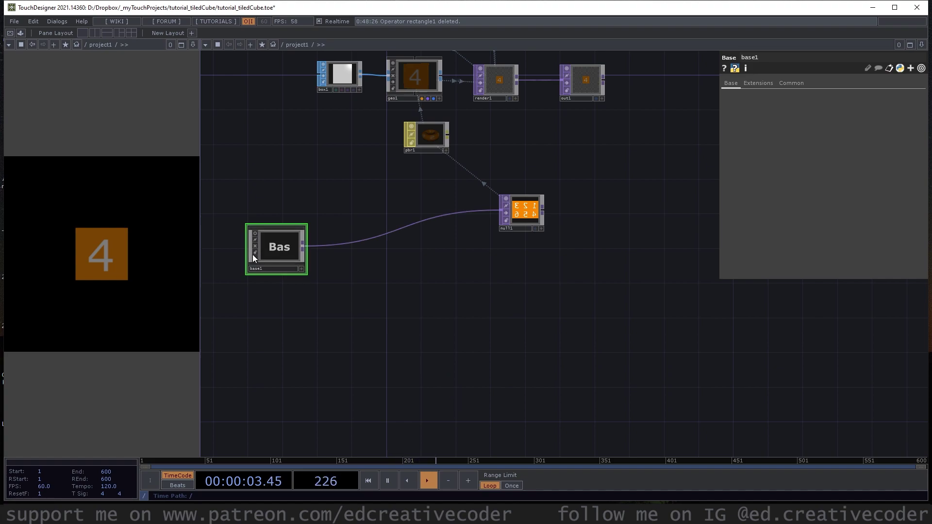
Step: Rename the new Base COMP as numbers
scroll(267, 272, up, 3)
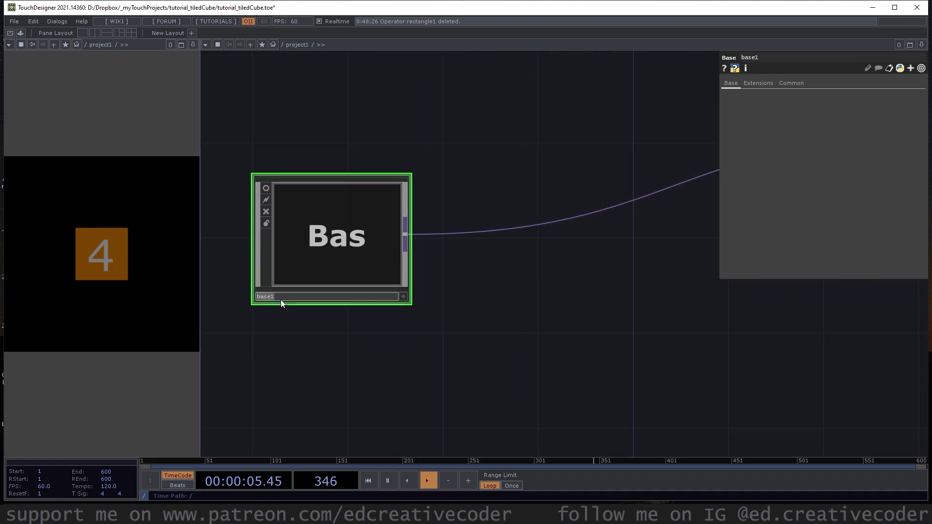
text(numbers)
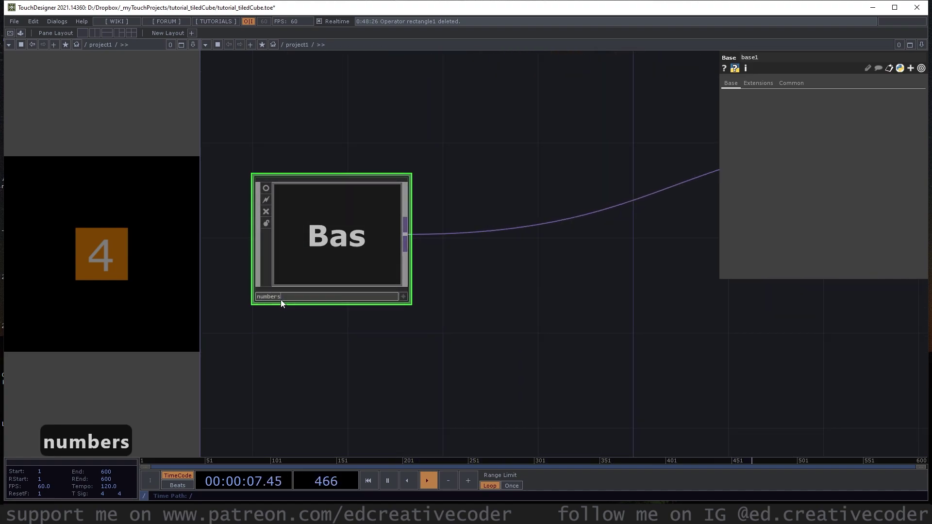
key(Return)
Step: Duplicate the numbers Base COMP below the original and feed the Null TOP from the copy instead
scroll(505, 263, up, 2)
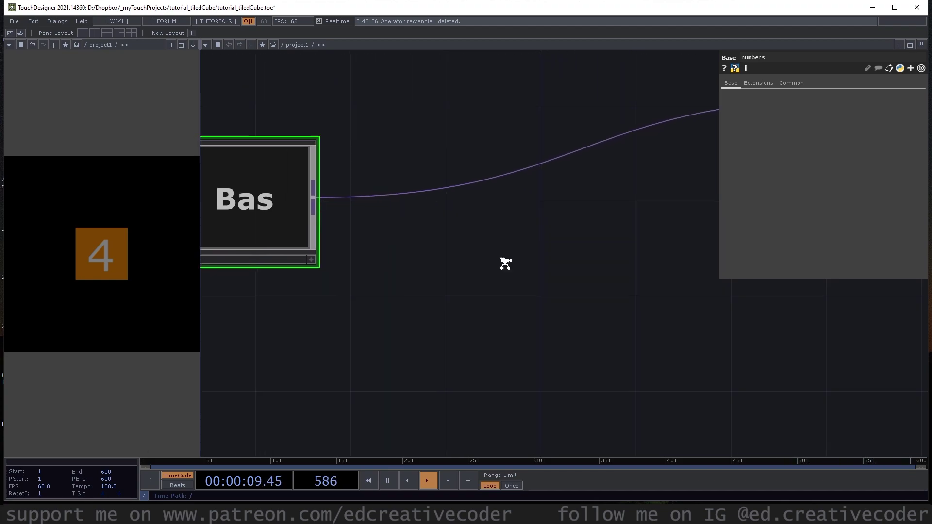
scroll(498, 261, down, 3)
scroll(335, 217, down, 3)
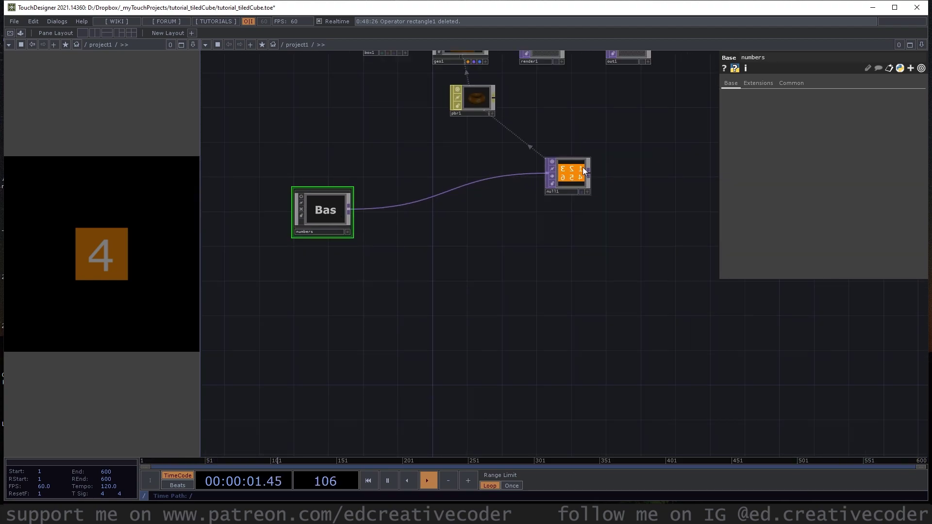
key(ctrl+c)
key(ctrl+v)
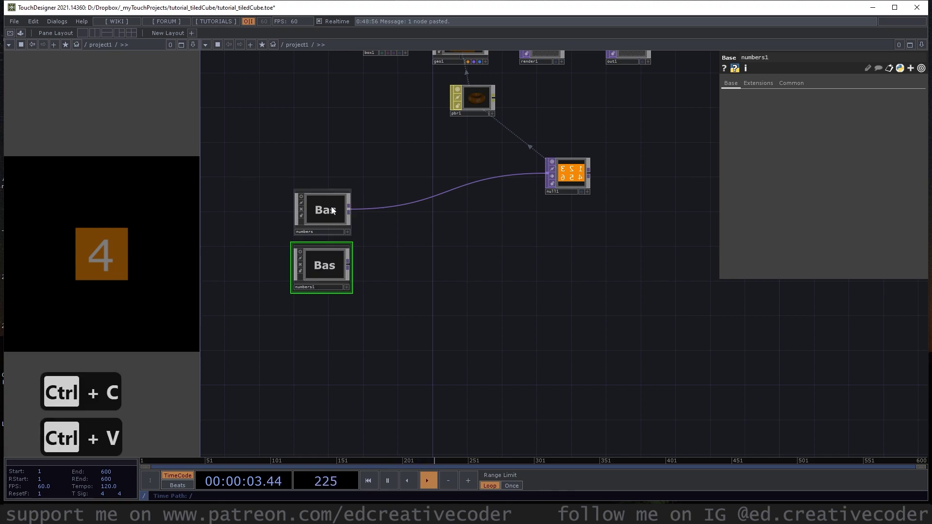
drag(347, 264, 400, 206)
Step: Rename the duplicated Base COMP as tiles
scroll(339, 272, up, 2)
click(284, 308)
text(tiles)
key(Return)
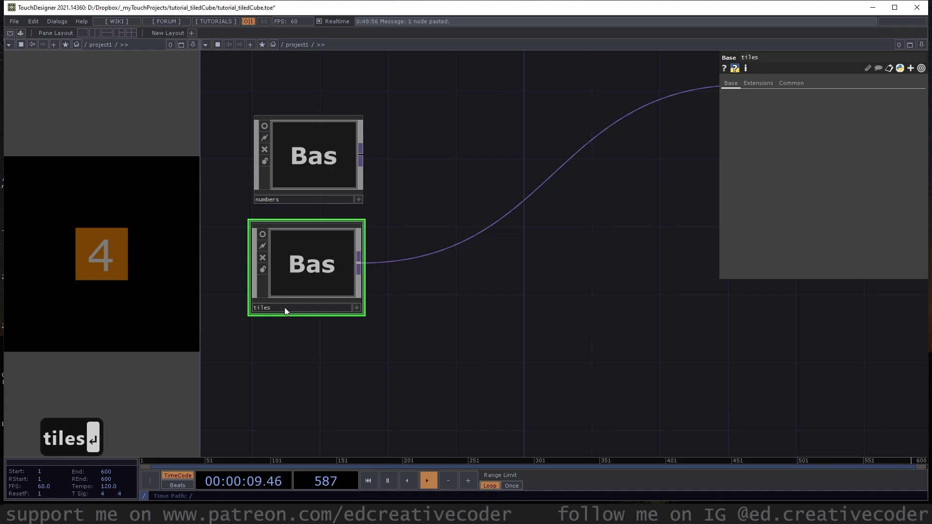
Step: Enter the tiles Base COMP and add a Circle TOP in the empty area ahead of the Text TOPs
drag(328, 358, 398, 298)
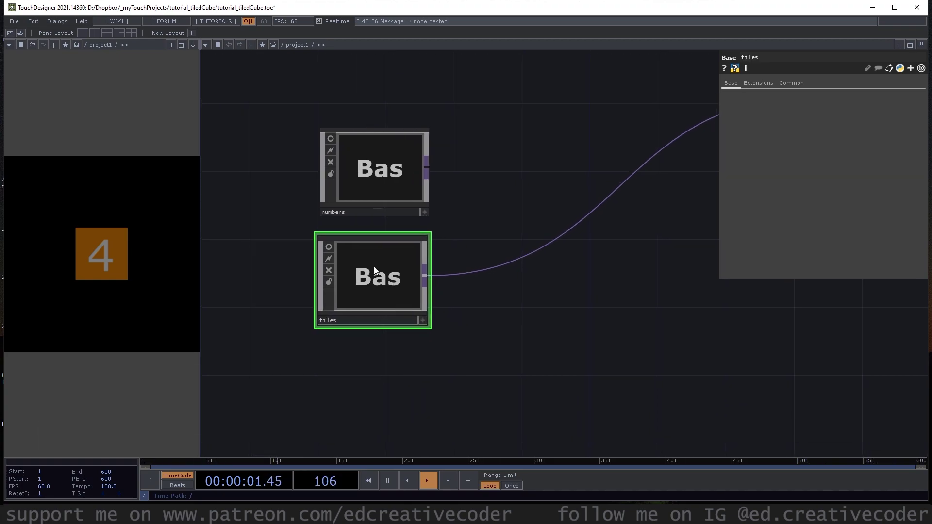
key(i)
drag(252, 209, 475, 246)
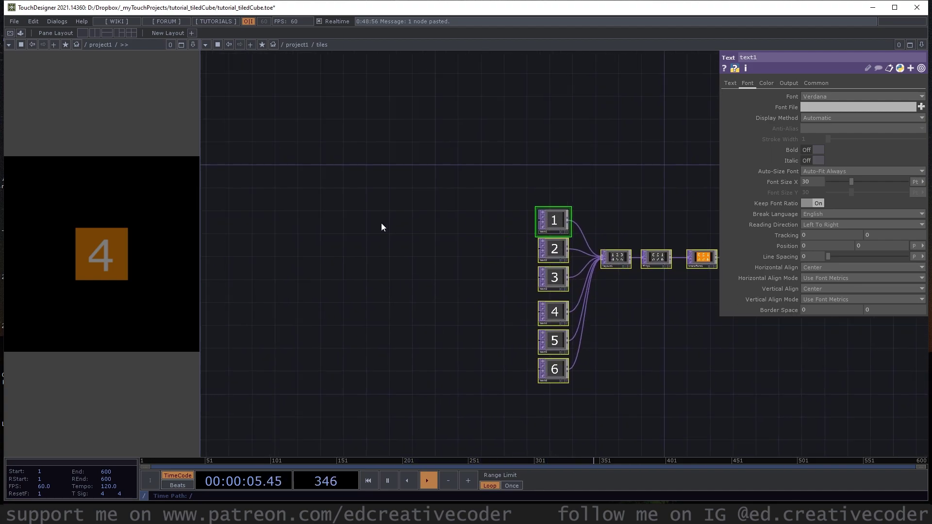
key(Tab)
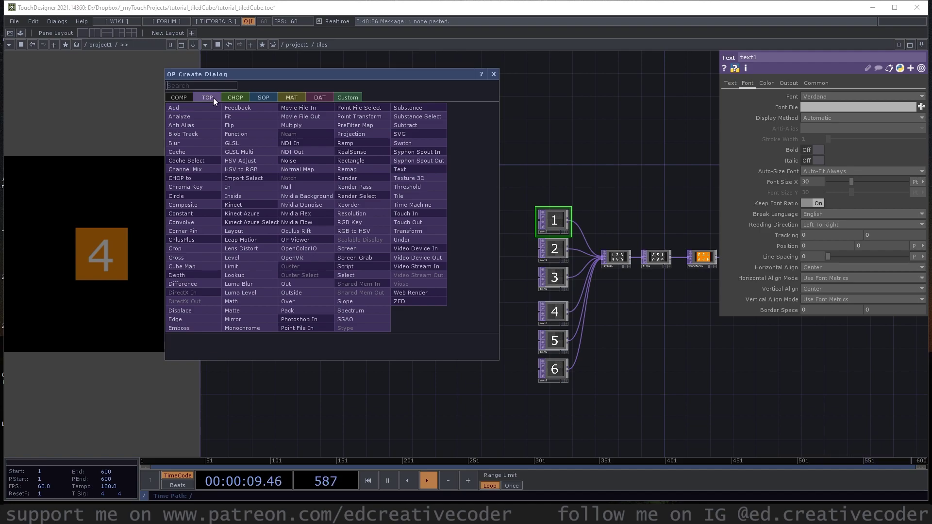
text(cir)
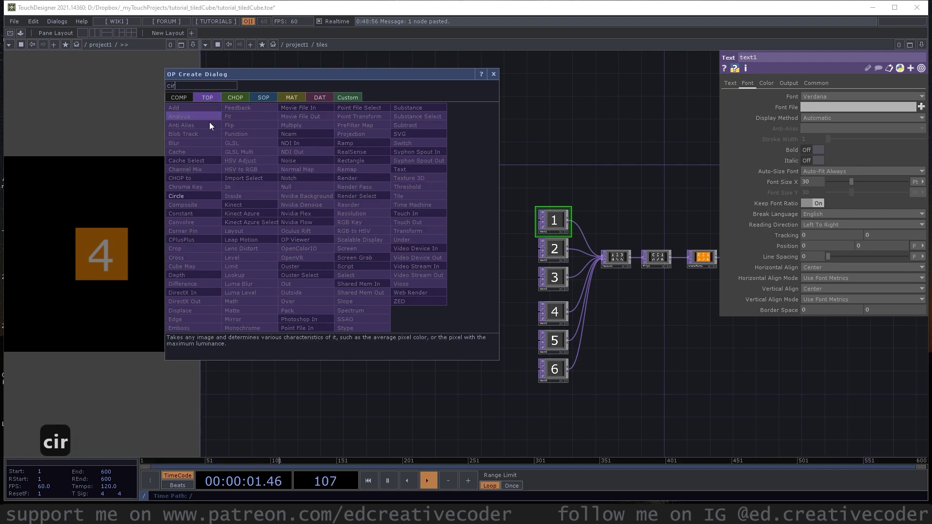
click(187, 195)
click(354, 222)
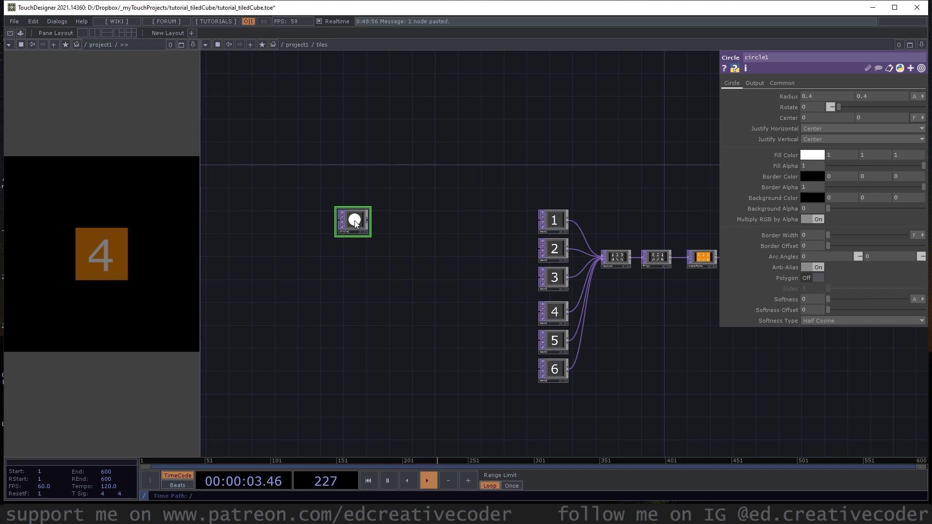
scroll(354, 222, up, 5)
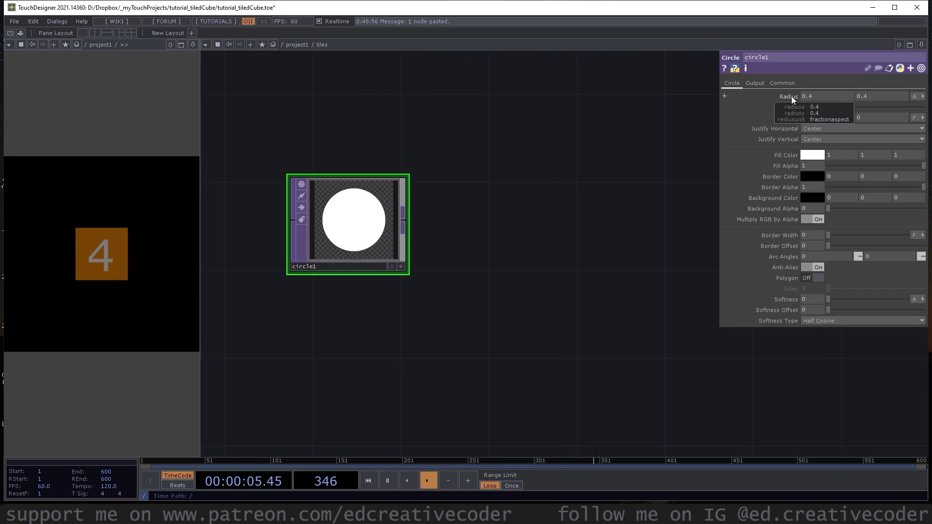
Step: Set the Circle TOP's radius to 0.1 and its vertical center to 0.5
mouse_move(791, 96)
middle_down()
mouse_move(774, 82)
mouse_move(786, 98)
middle_up()
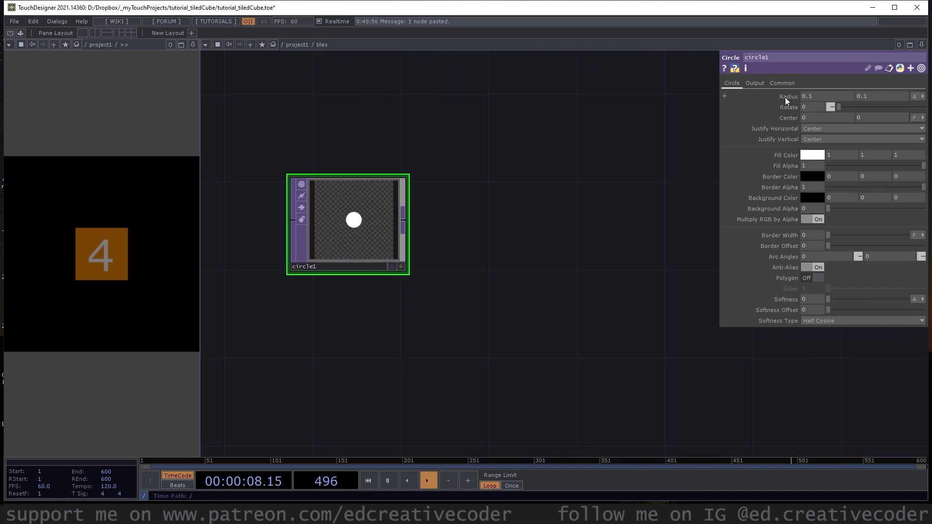
click(875, 119)
text(.5)
key(Return)
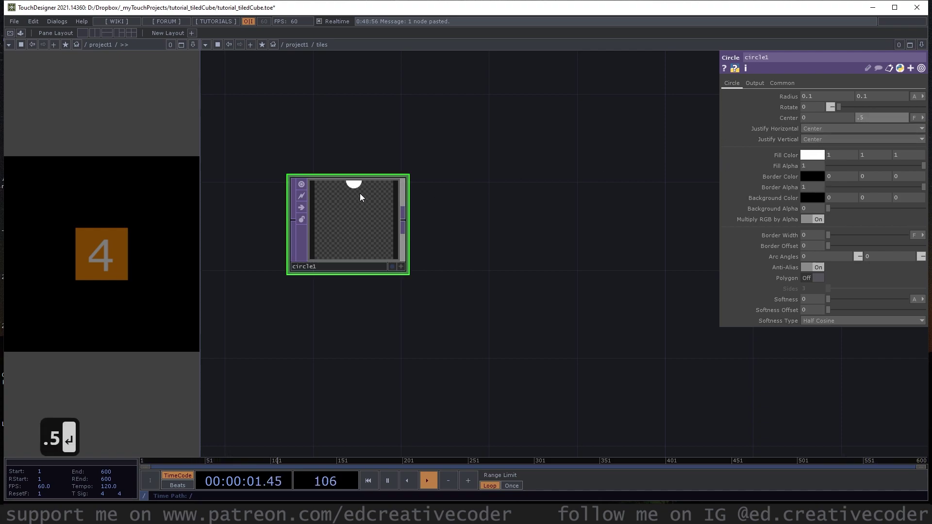
Step: Add a Mirror TOP fed by the Circle TOP and place it beside the circle
right_click(406, 222)
text(mirr)
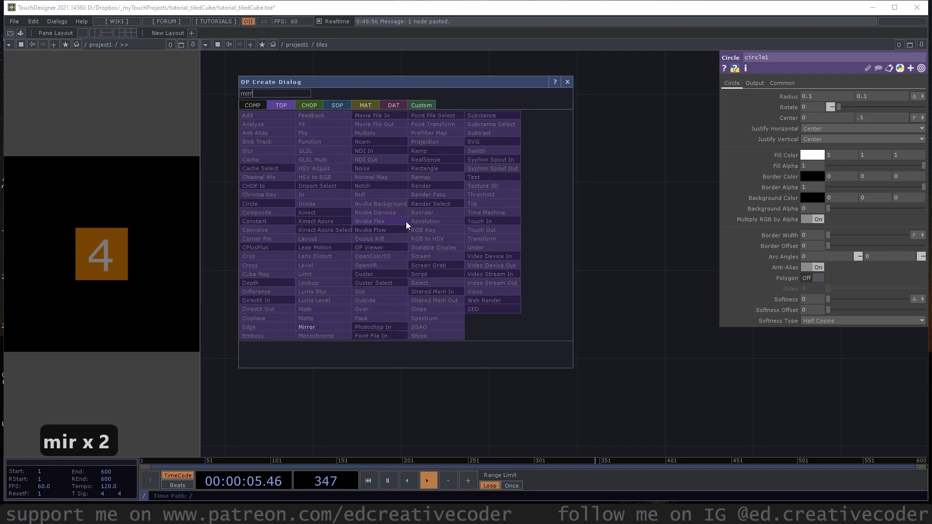
click(304, 327)
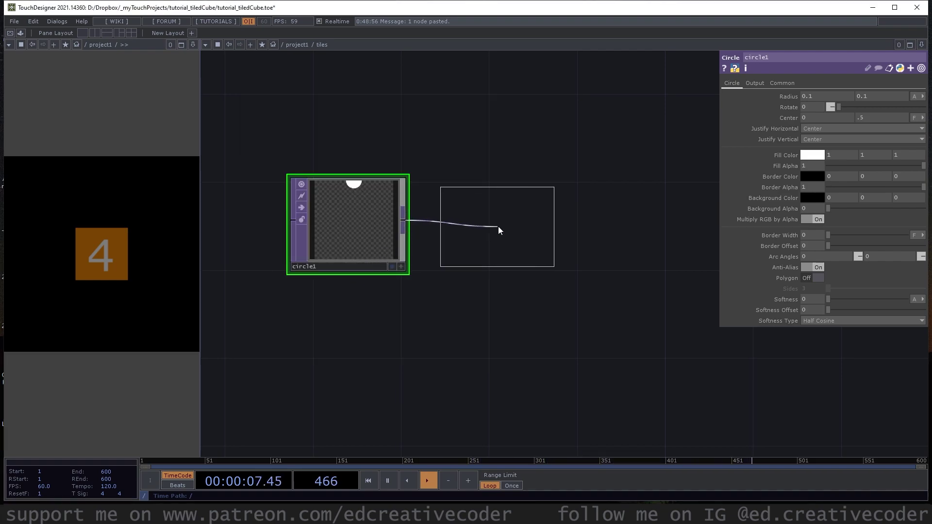
click(498, 226)
Step: Branch a Flip TOP from the Mirror TOP, place it underneath, and set its Flop to Bottom Left
drag(599, 273, 475, 288)
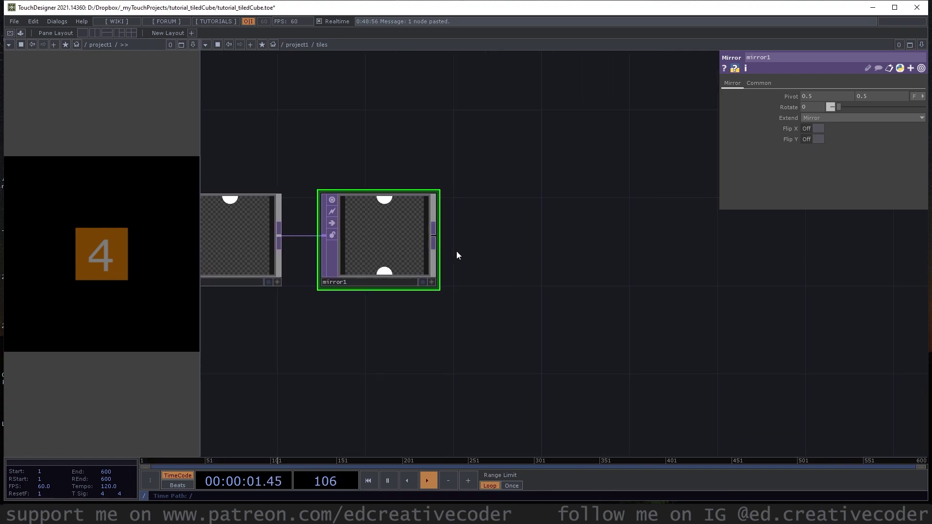
right_click(437, 243)
text(fli)
click(351, 152)
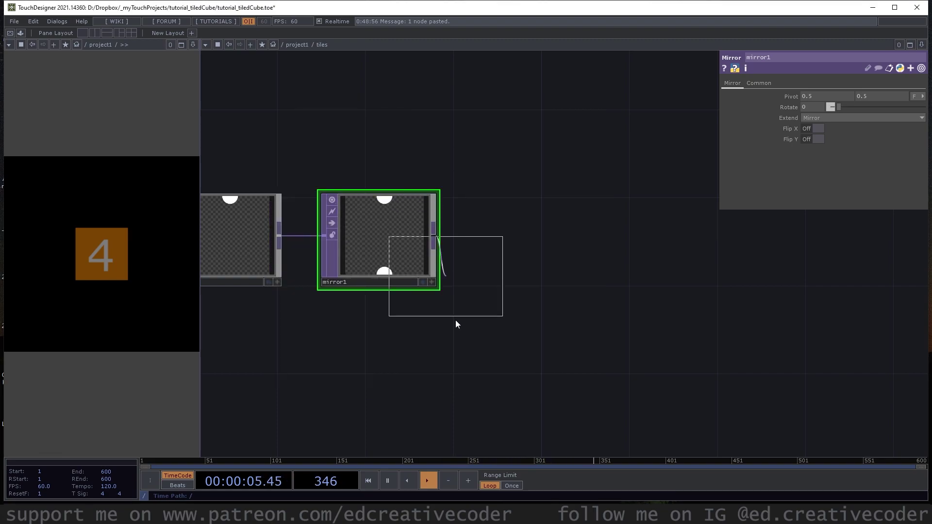
click(375, 362)
click(820, 118)
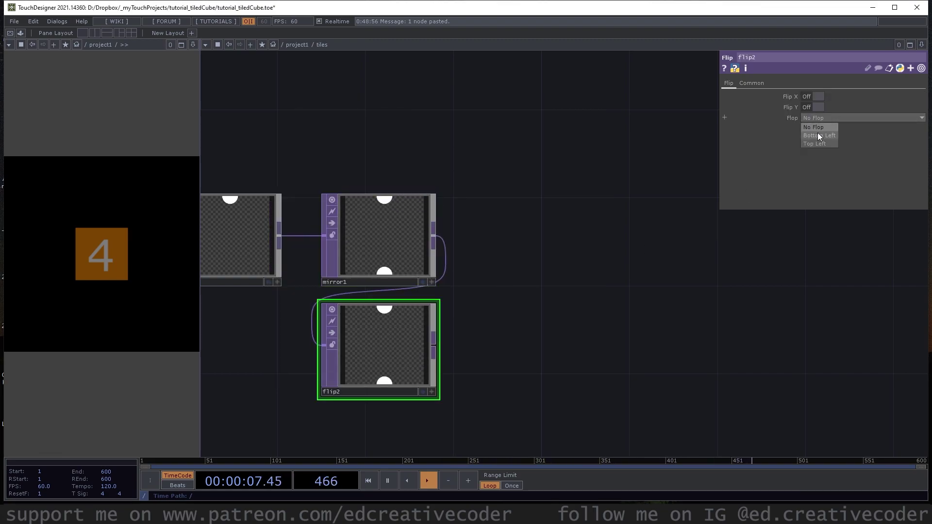
click(817, 132)
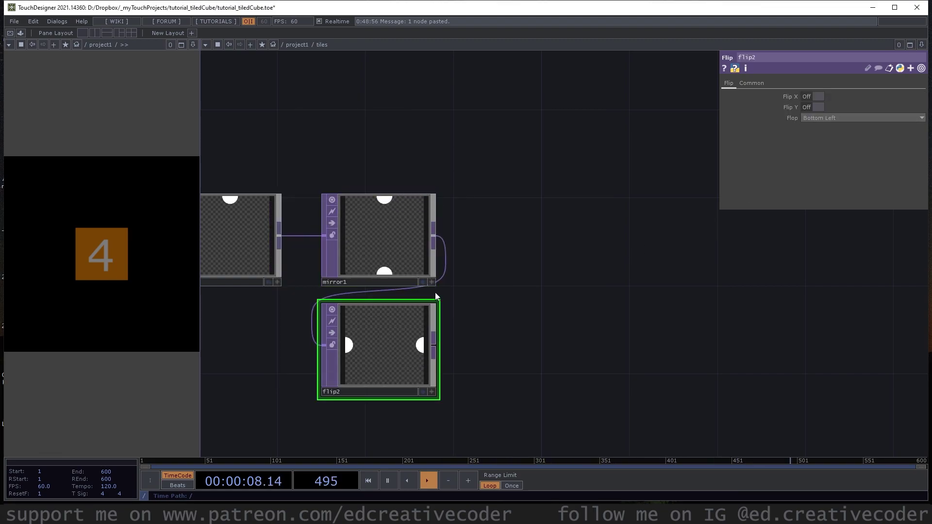
Step: Composite the Mirror TOP and the Flip TOP with an Over TOP, using the mirror as first input and the flip as second
right_click(434, 232)
text(over)
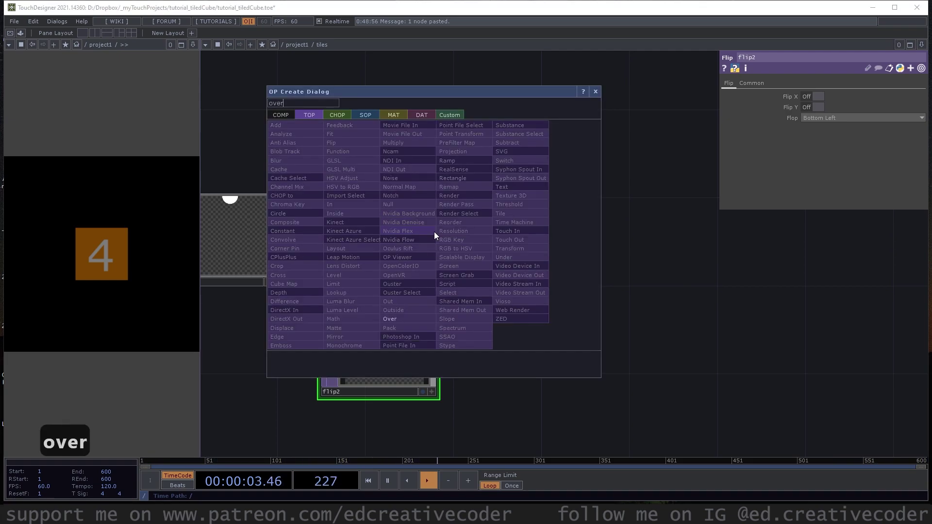
click(404, 319)
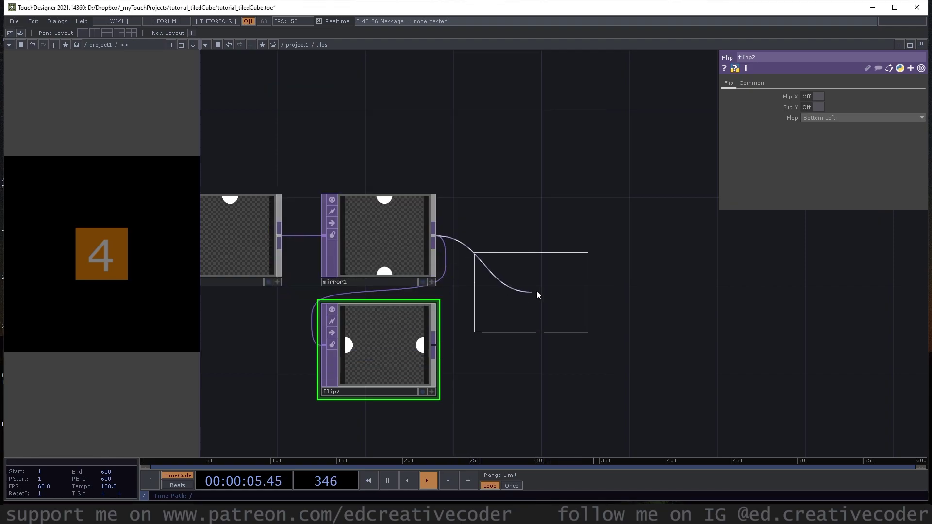
click(572, 288)
drag(439, 345, 588, 266)
Step: Append a Null TOP to the Over TOP and place it just ahead of the Text TOPs
drag(715, 313, 502, 255)
scroll(541, 268, down, 4)
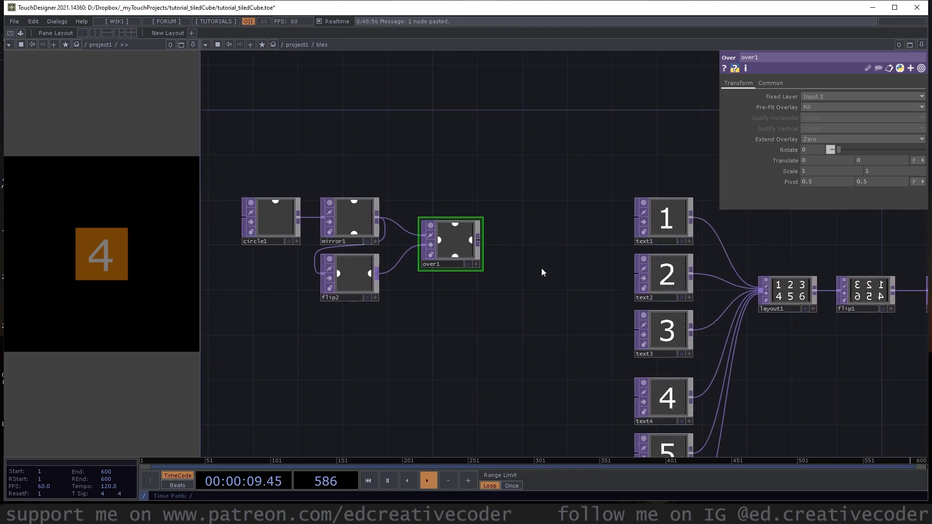
right_click(480, 241)
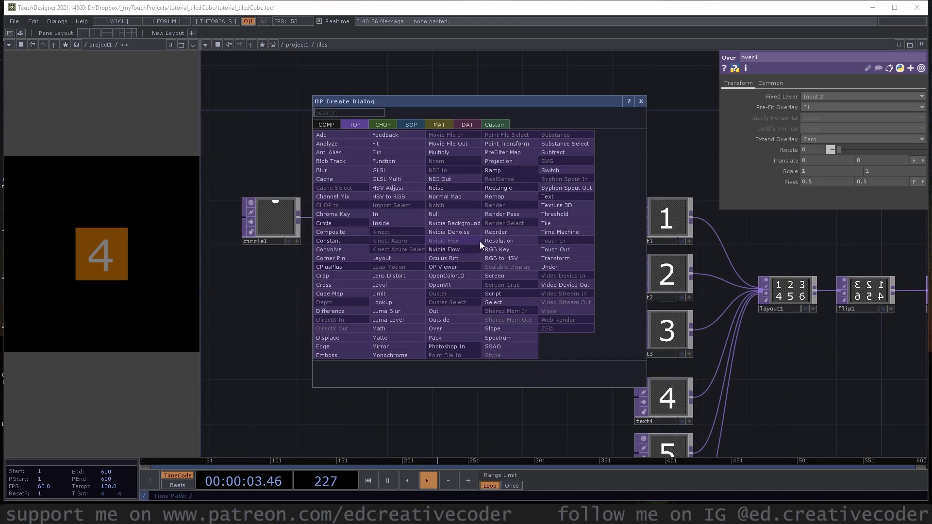
text(nu)
key(Return)
click(562, 225)
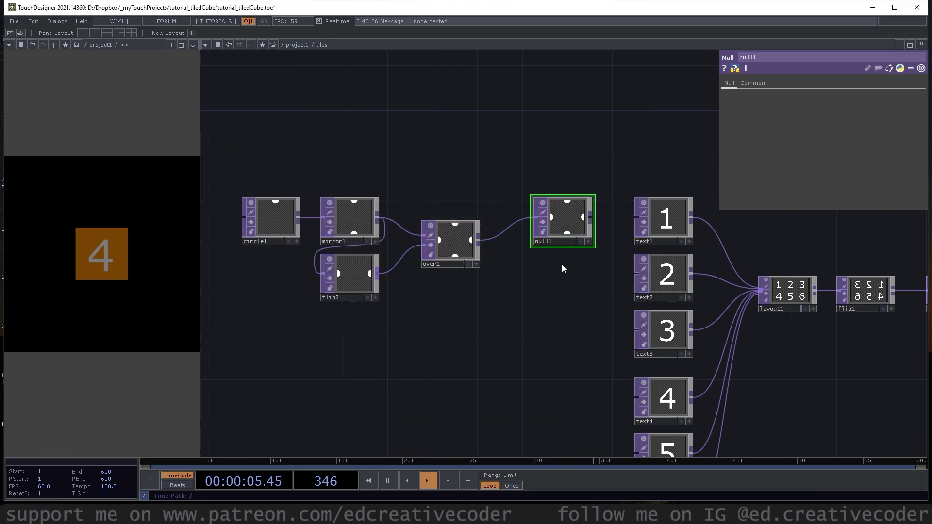
Step: Add a second Circle TOP in the empty space below the Flip TOP
drag(522, 315, 533, 254)
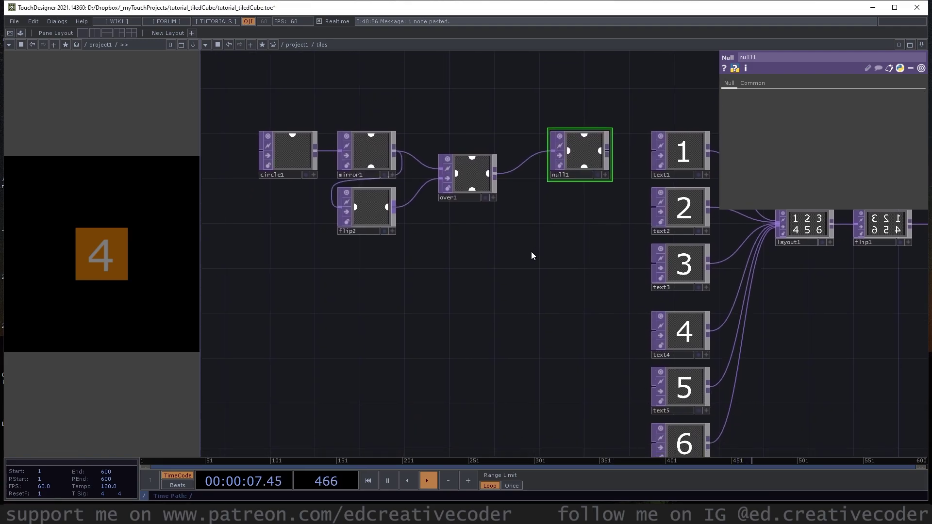
double_click(379, 304)
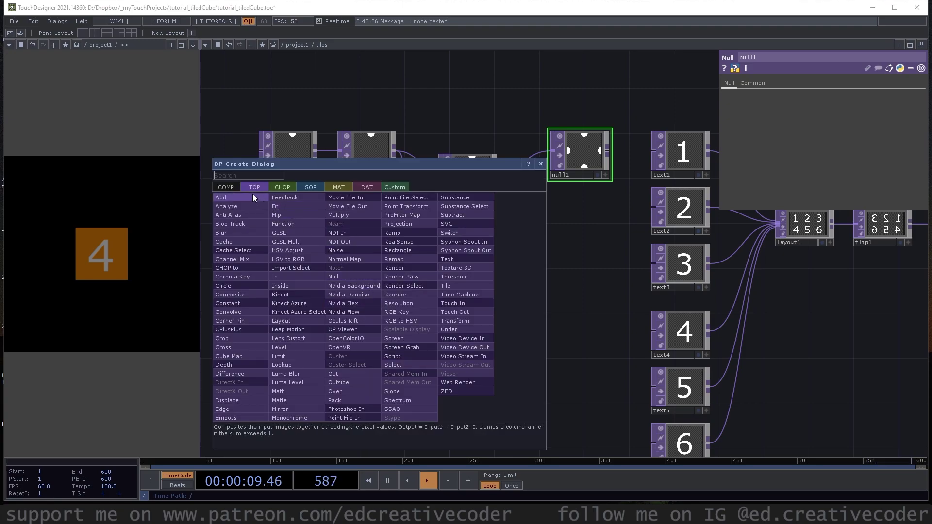
text(cir)
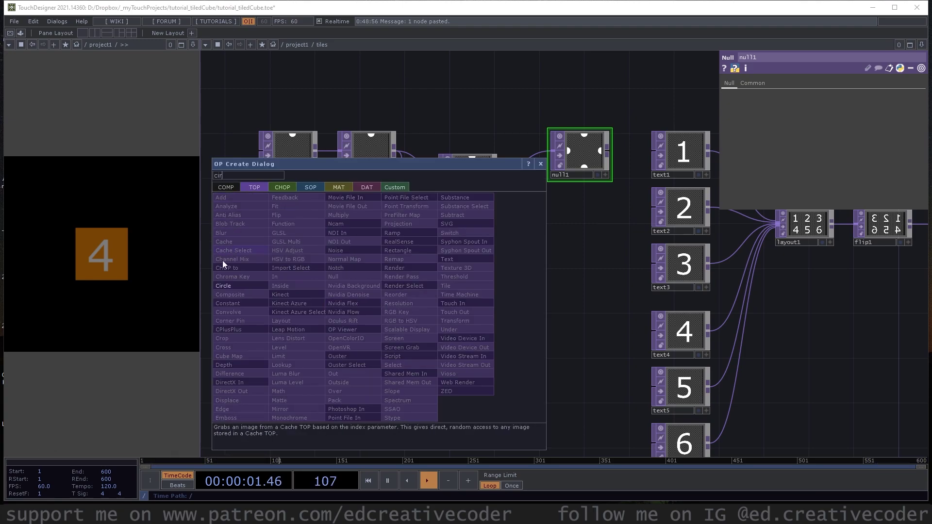
click(226, 286)
click(382, 298)
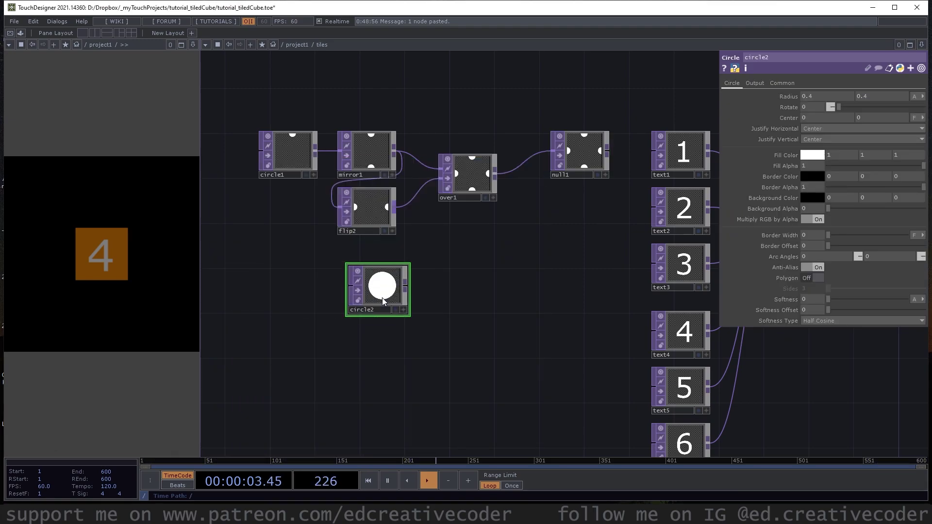
Step: Set the second Circle TOP's center to 0.5, 0.5
scroll(382, 298, up, 3)
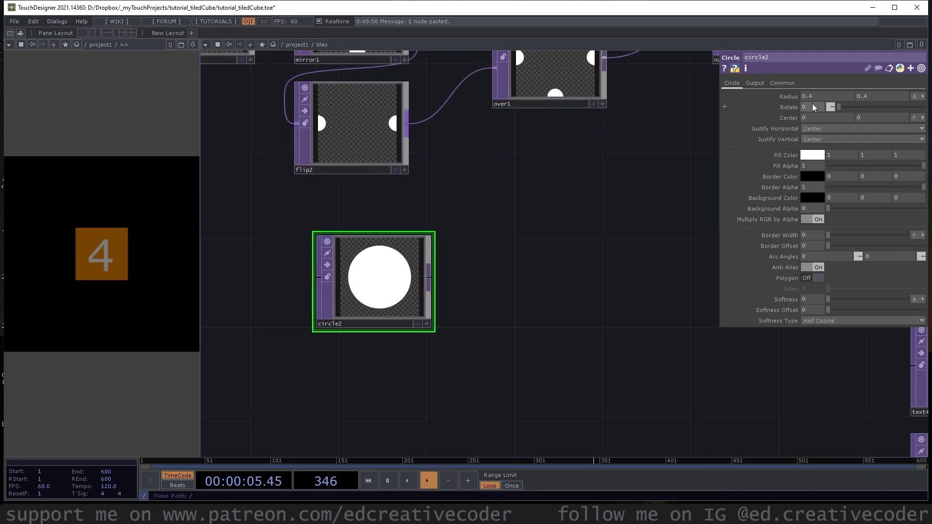
click(849, 118)
text(.5)
click(874, 120)
text(.5)
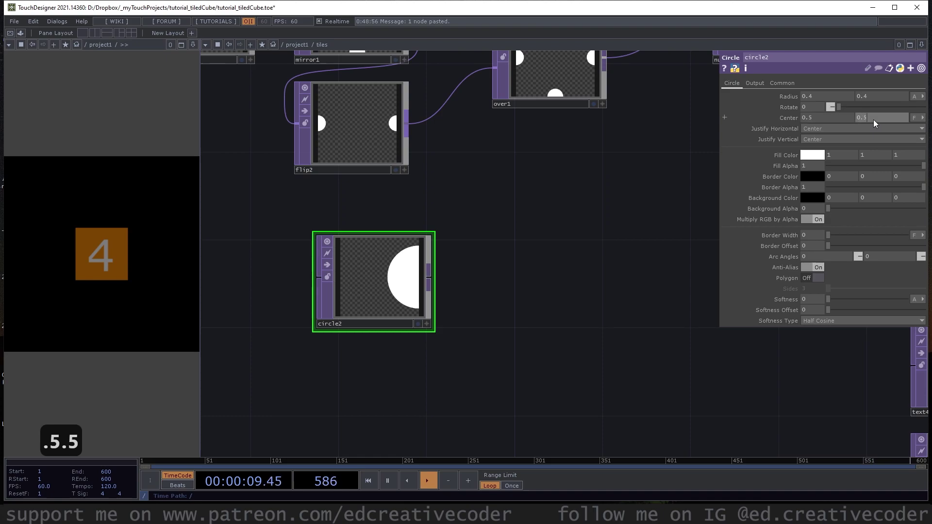
key(Return)
Step: Composite the first Over TOP with the second circle through a new Over TOP, arranging both Over nodes neatly between their connections
drag(602, 207, 489, 266)
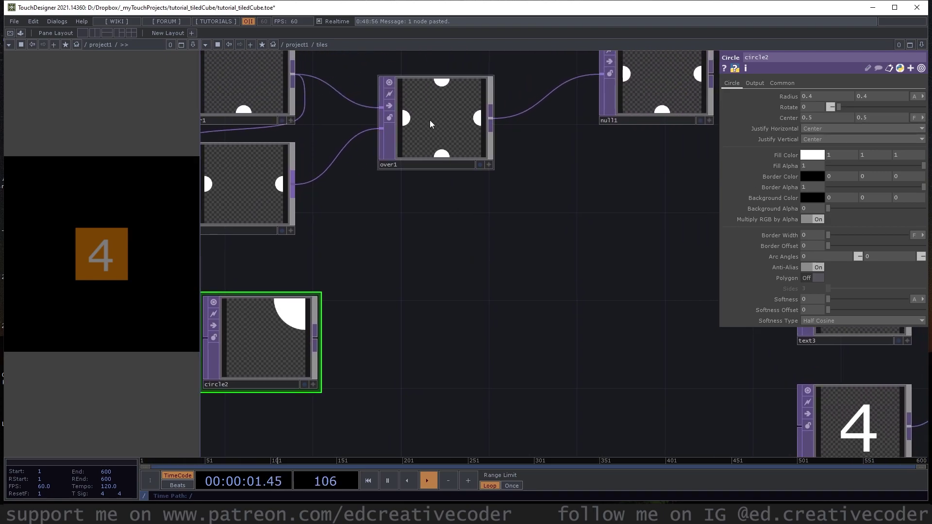
drag(421, 126, 399, 170)
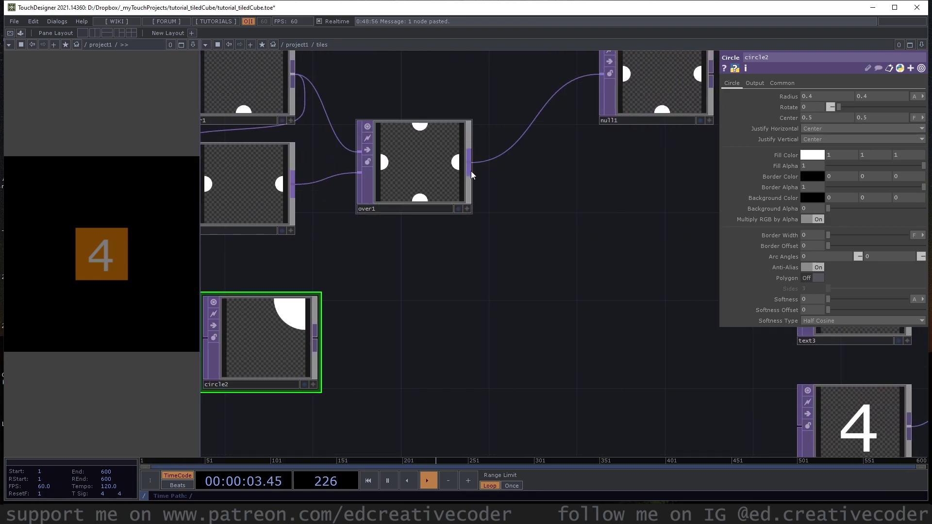
right_click(471, 171)
text(over)
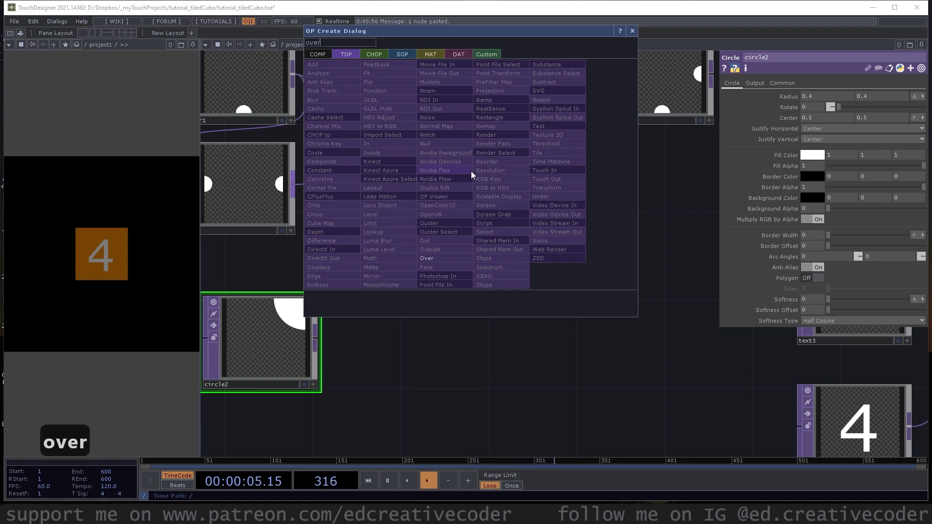
click(443, 257)
click(502, 275)
drag(316, 336, 444, 283)
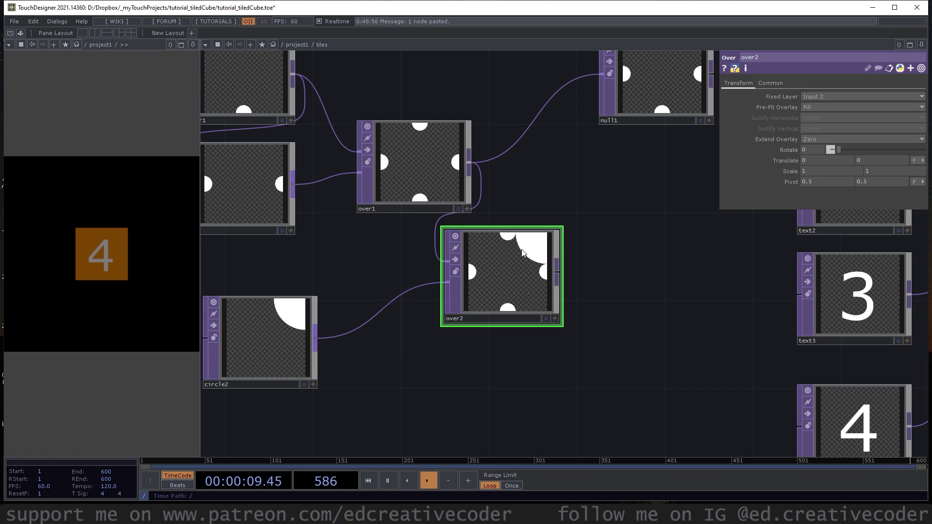
drag(514, 256, 507, 291)
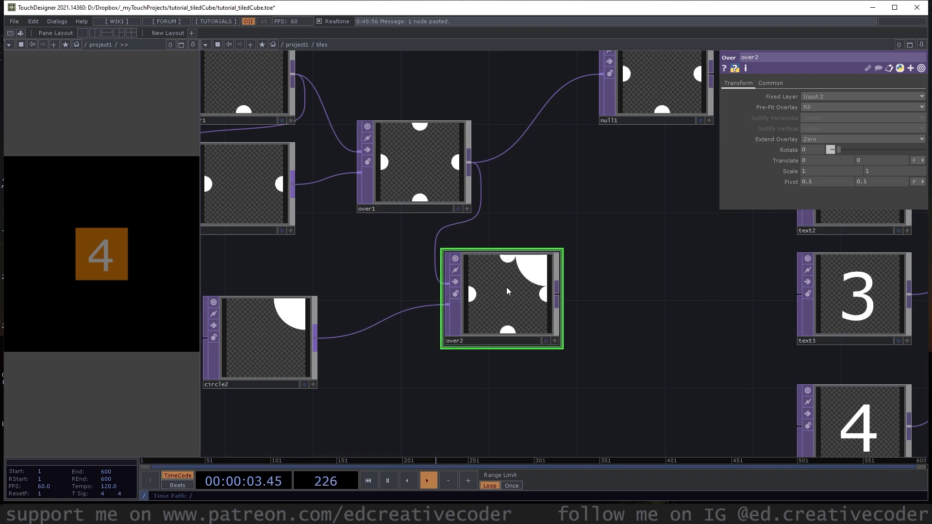
Step: Set the second Circle TOP's radius to 0.6 and check the first Circle TOP's radius for comparison
click(265, 340)
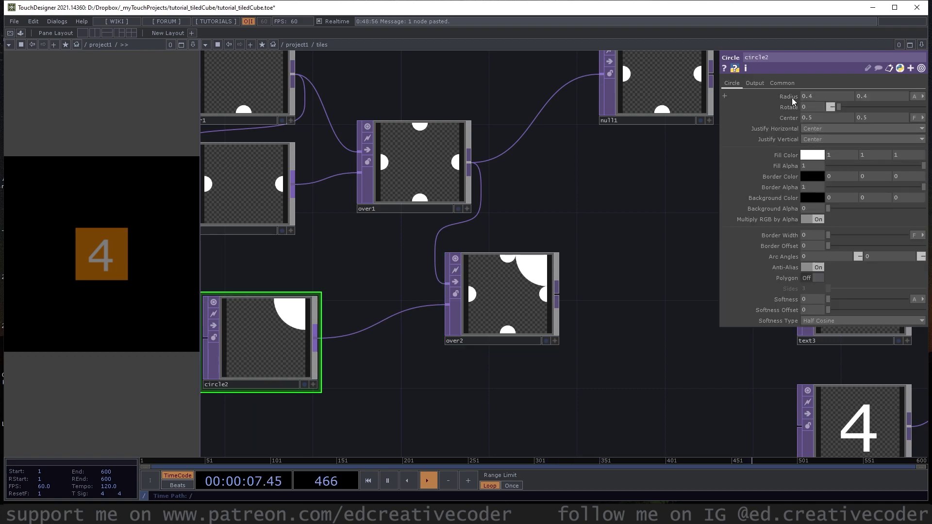
middle_drag(791, 98, 793, 77)
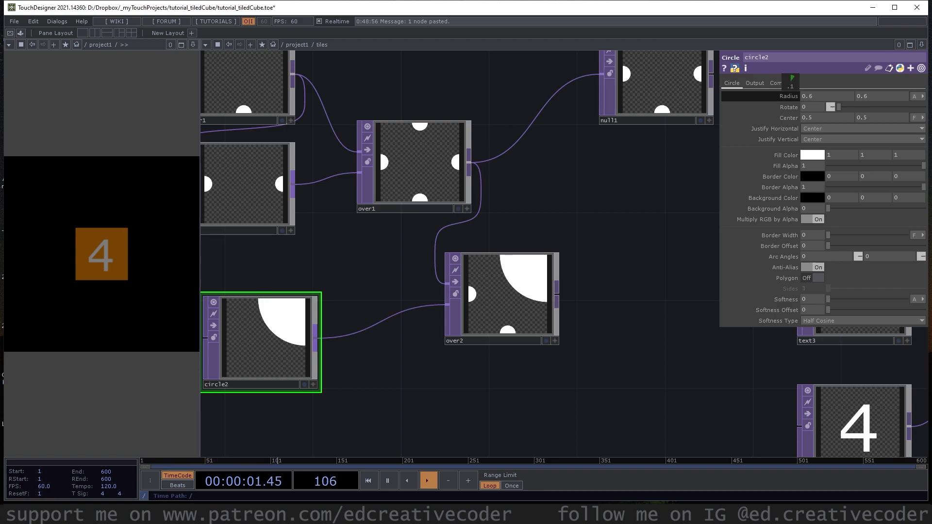
drag(363, 277, 465, 291)
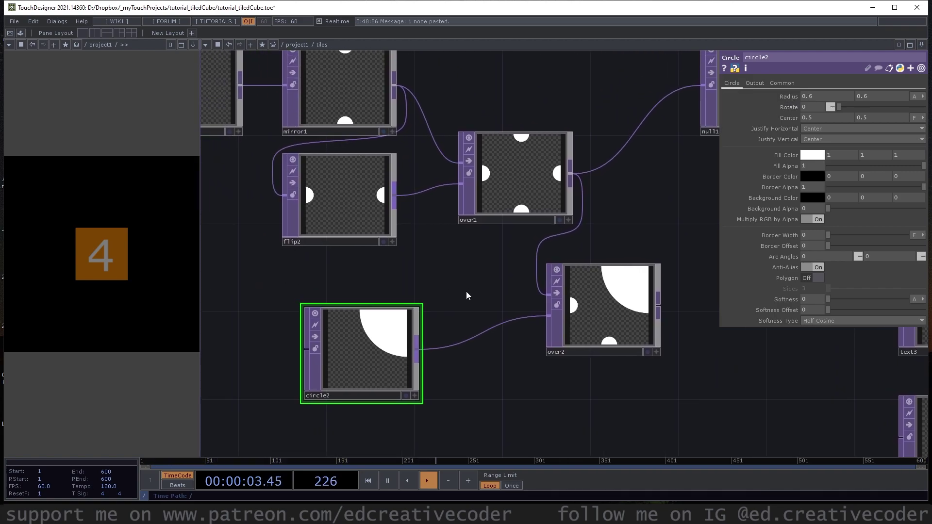
drag(245, 198, 483, 333)
click(422, 226)
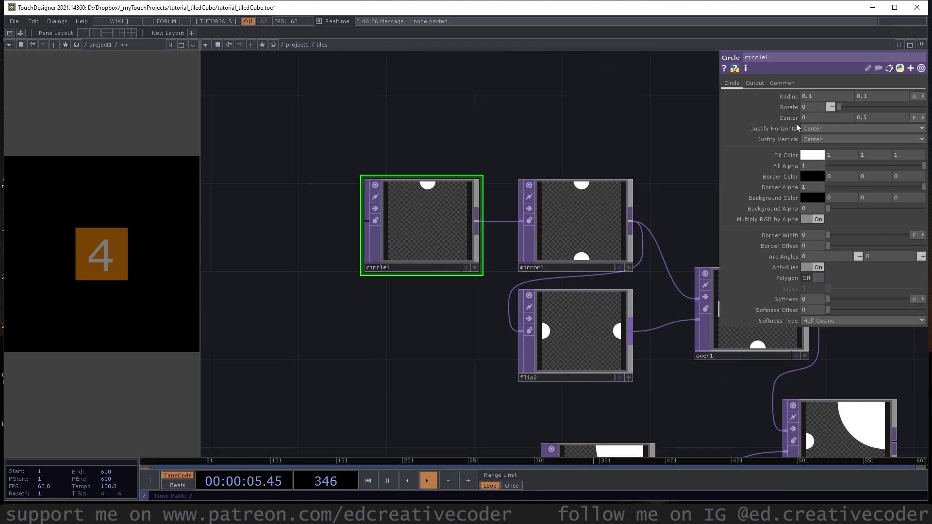
drag(652, 362, 484, 255)
Step: Turn the second circle into a corner arc with a border width of 0.2 and a fill alpha of 0
click(383, 318)
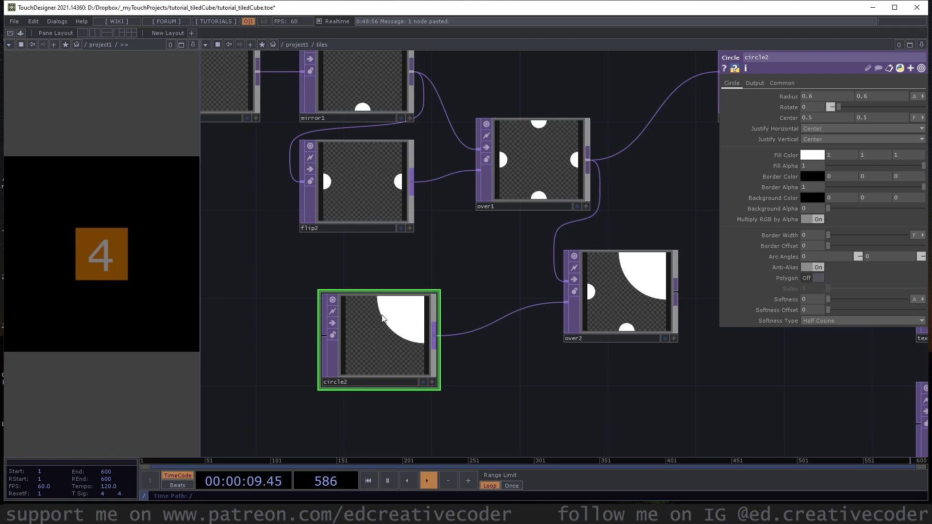
click(809, 235)
text(.2)
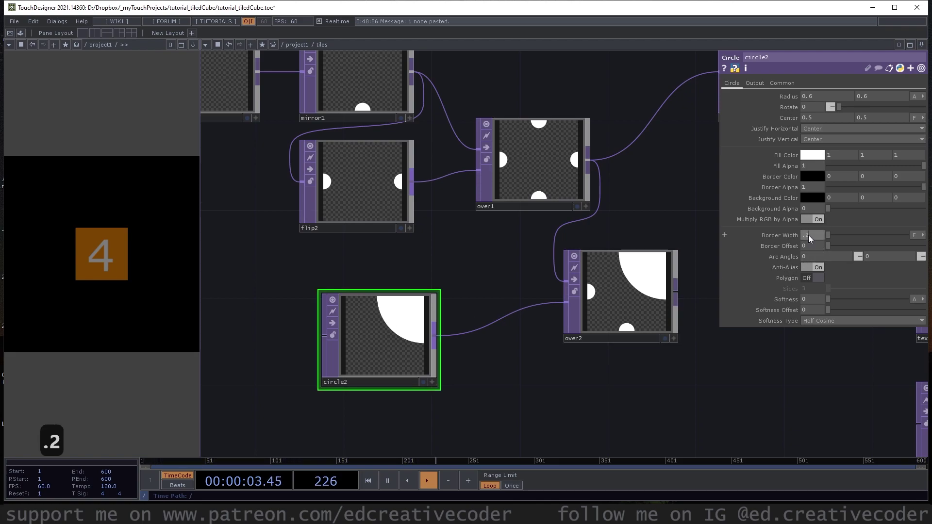
key(Return)
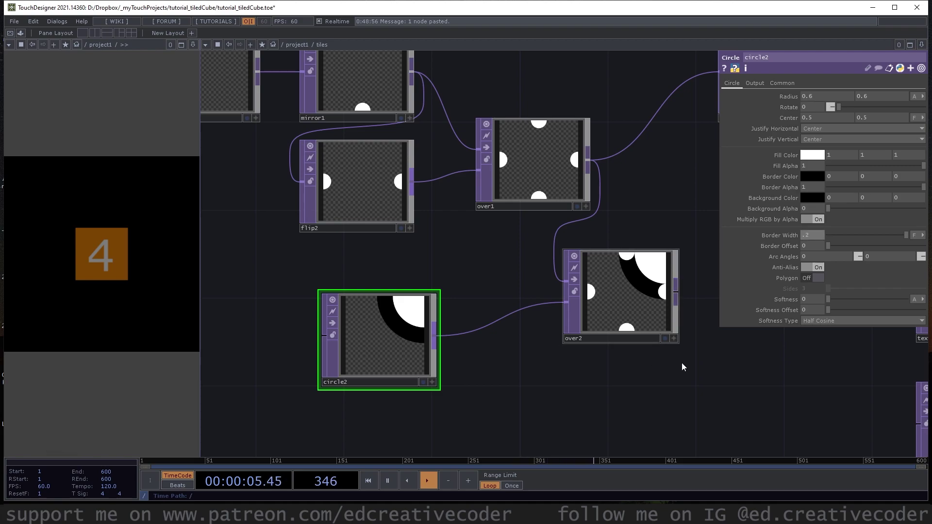
scroll(632, 298, up, 5)
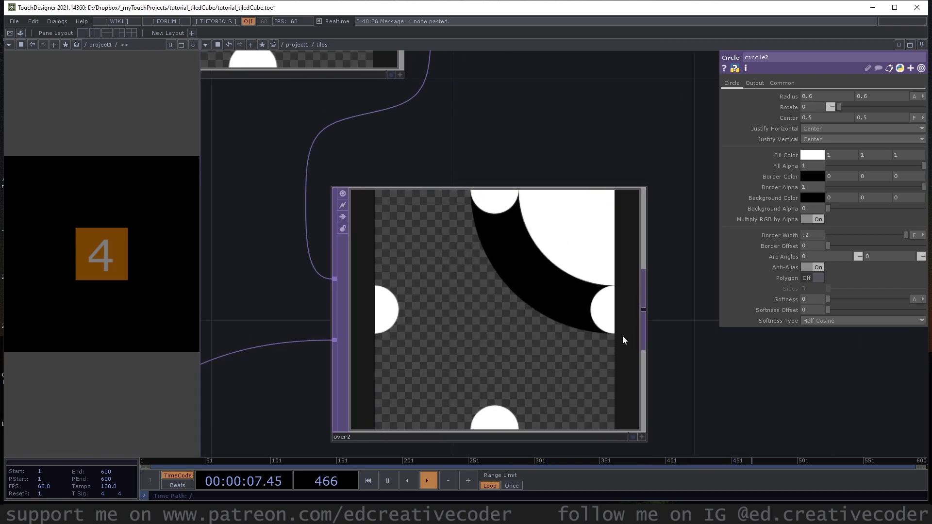
scroll(623, 339, down, 5)
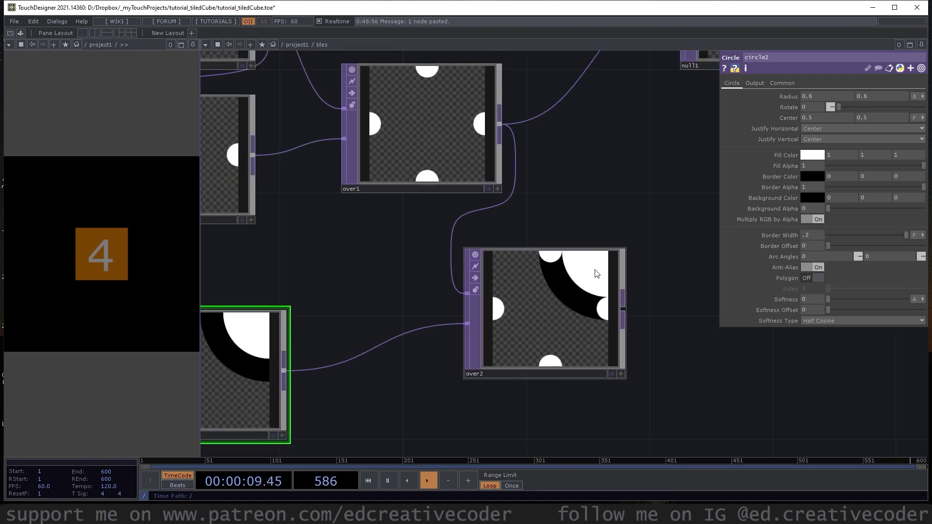
drag(455, 344, 588, 299)
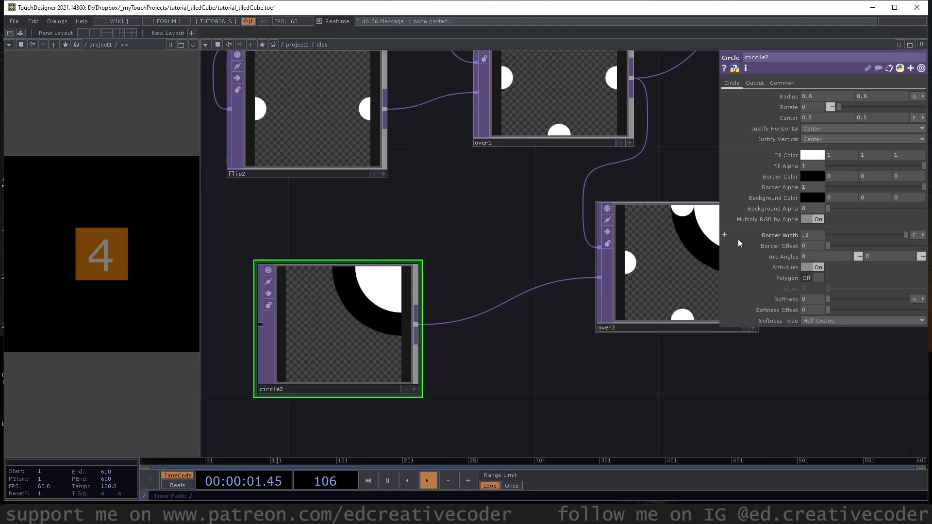
drag(924, 166, 780, 167)
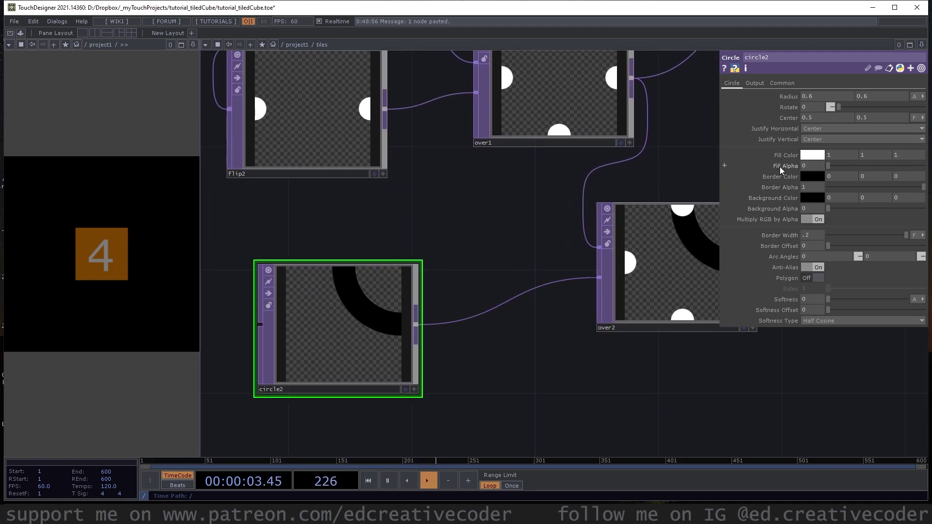
Step: Set the second Circle TOP's border color to white
click(809, 175)
click(875, 138)
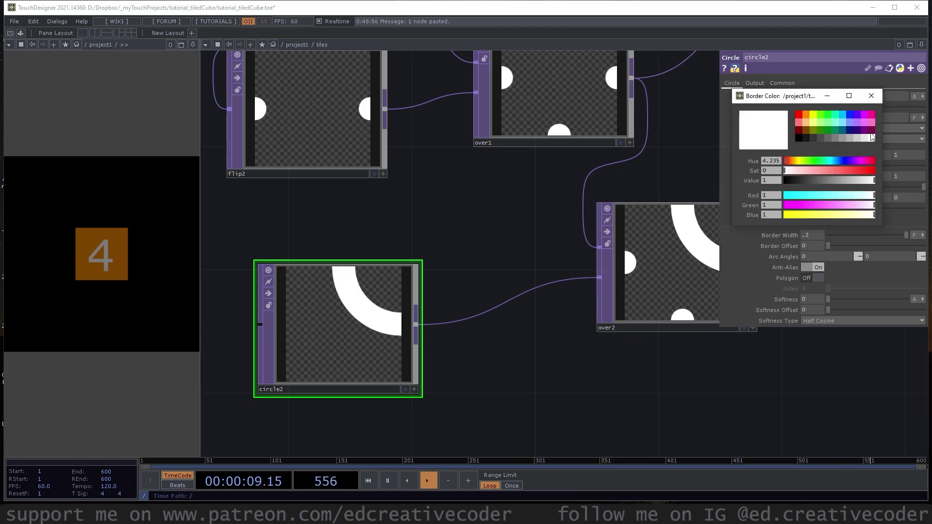
click(871, 96)
Step: Output the second Over TOP's composite through a new Null TOP placed beneath the first Null
drag(633, 397, 426, 331)
scroll(424, 328, down, 3)
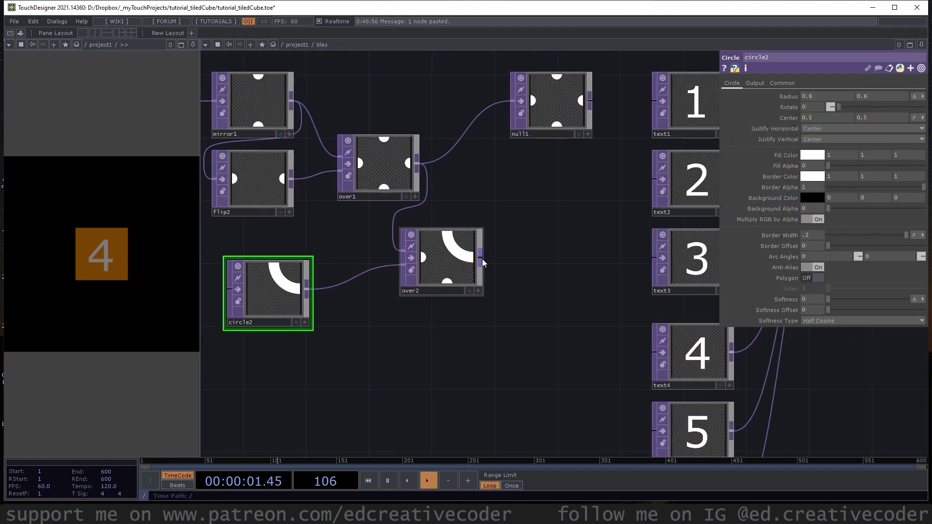
key(Tab)
text(nu)
click(456, 234)
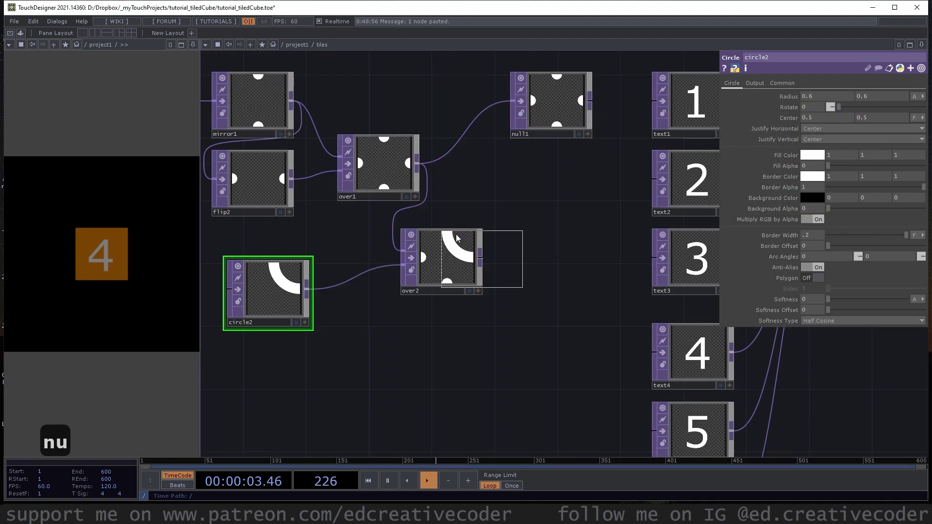
click(573, 235)
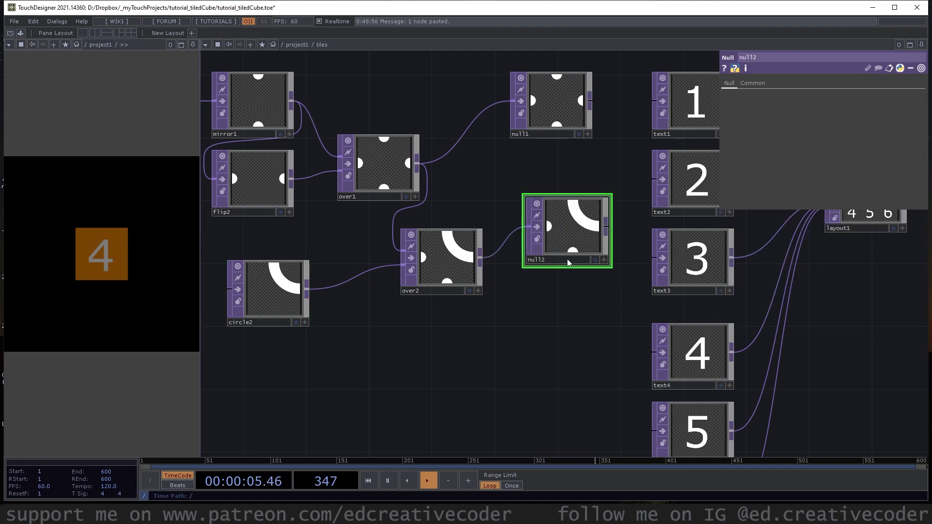
Step: Branch a Flip TOP from the second Circle TOP, place it beneath the circle, and turn Flip X on
drag(496, 348, 534, 317)
scroll(535, 319, down, 2)
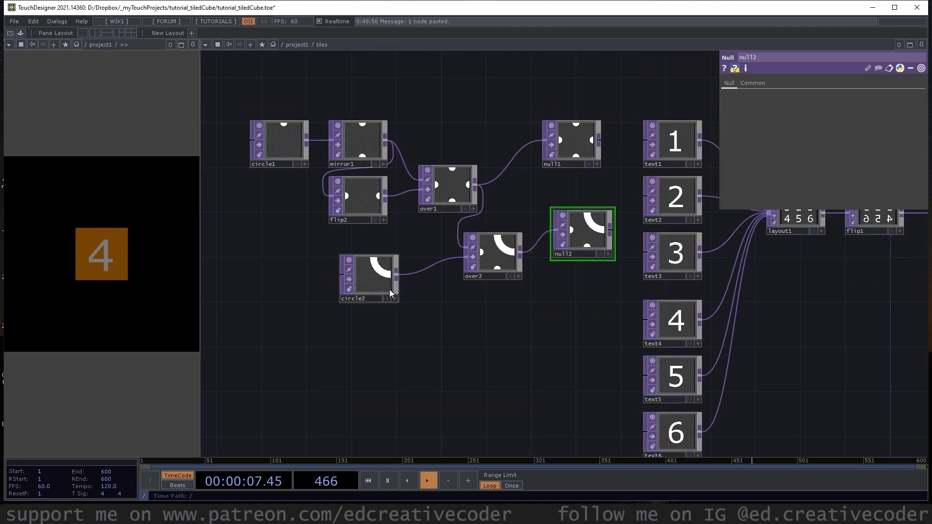
scroll(391, 290, up, 2)
click(379, 284)
right_click(400, 274)
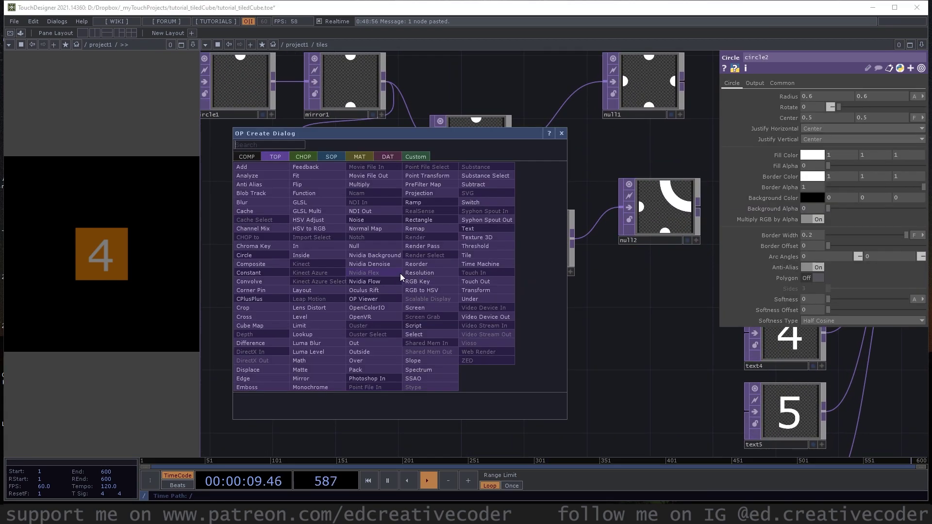
text(fli)
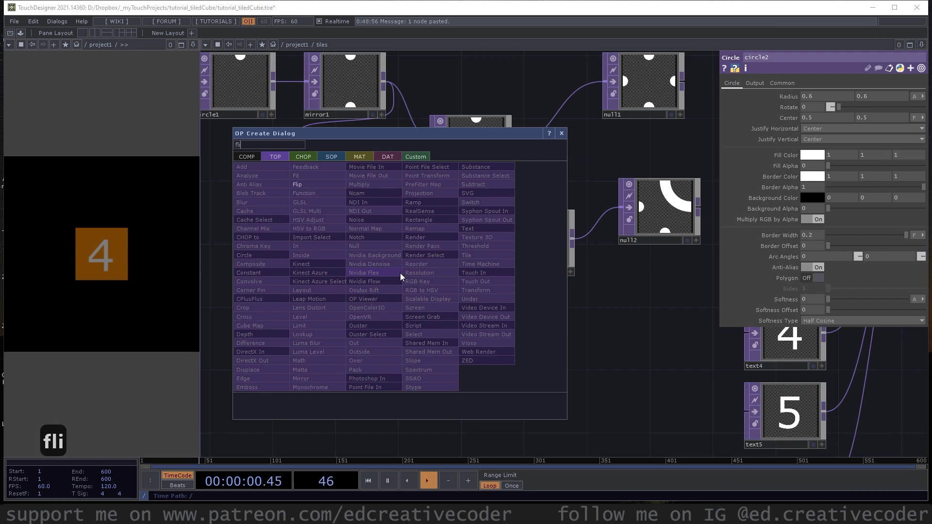
click(319, 184)
click(356, 392)
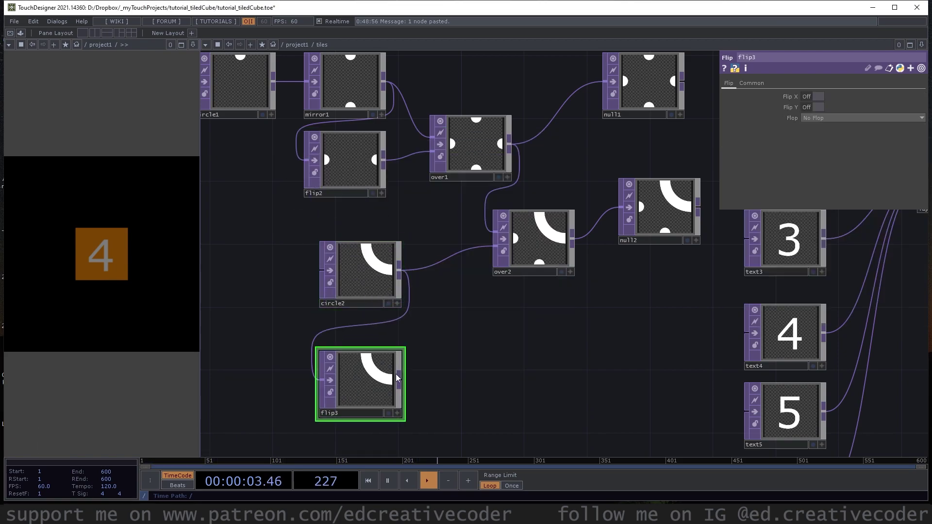
click(820, 97)
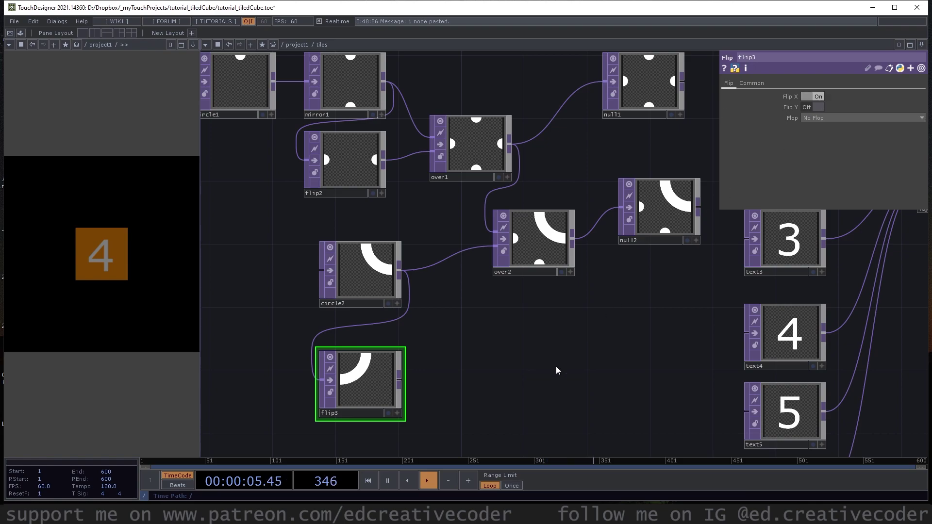
Step: Branch another Flip TOP from the second Circle TOP and turn on both Flip X and Flip Y
drag(510, 363, 487, 339)
right_click(377, 252)
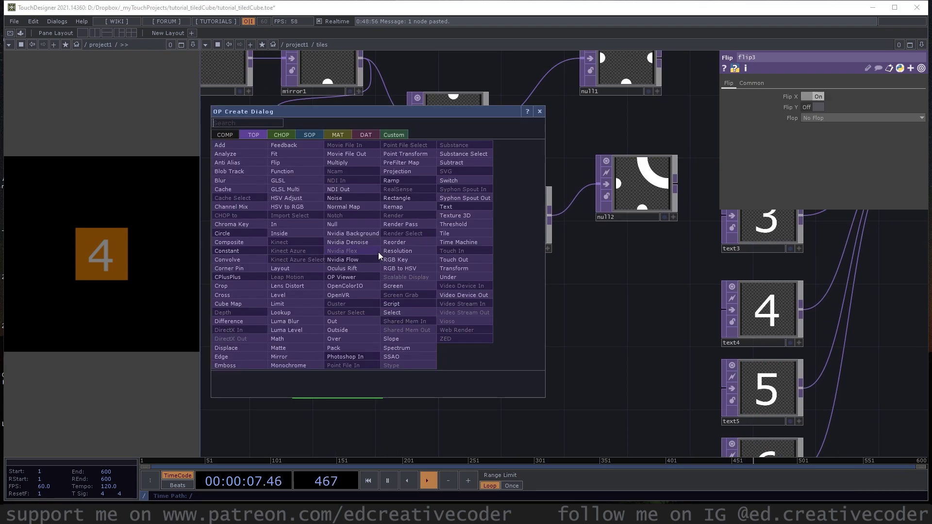
text(fli)
click(301, 164)
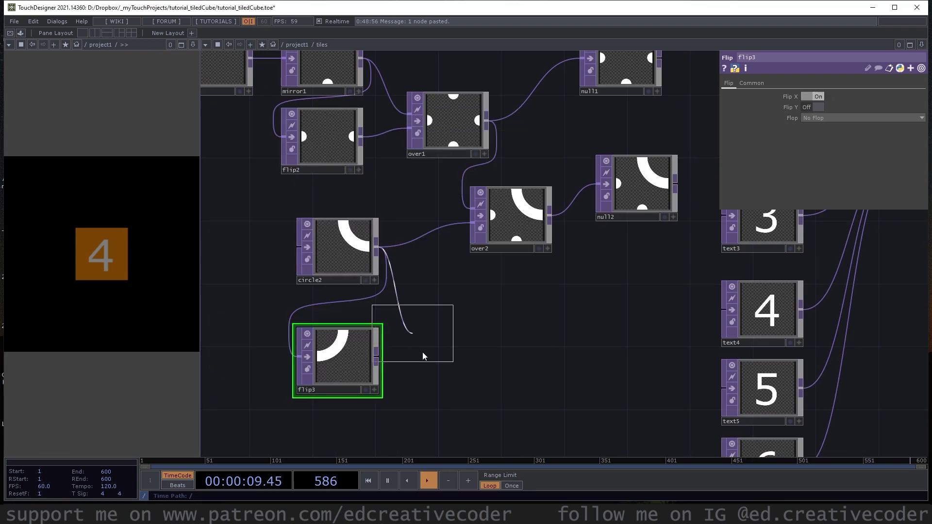
click(473, 388)
click(816, 97)
click(812, 106)
Step: Branch a third Flip TOP from the second Circle TOP with Flip Y on and Flip X off
drag(561, 300, 504, 227)
drag(437, 315, 374, 395)
double_click(320, 178)
text(fli)
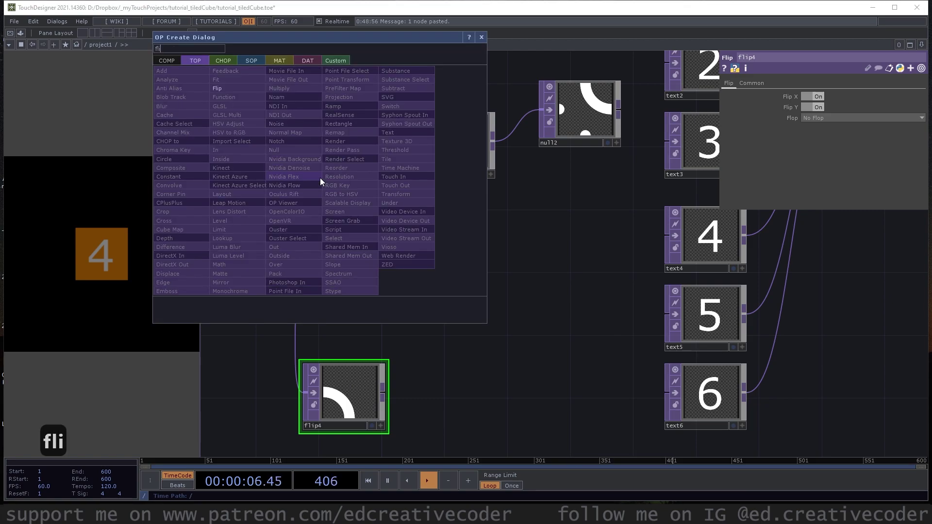
click(240, 92)
click(456, 412)
click(812, 99)
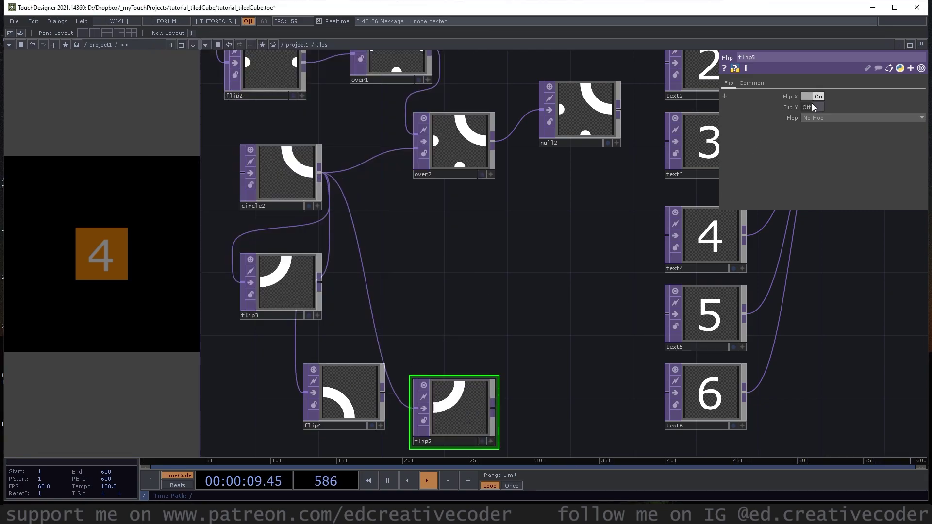
click(811, 107)
click(812, 97)
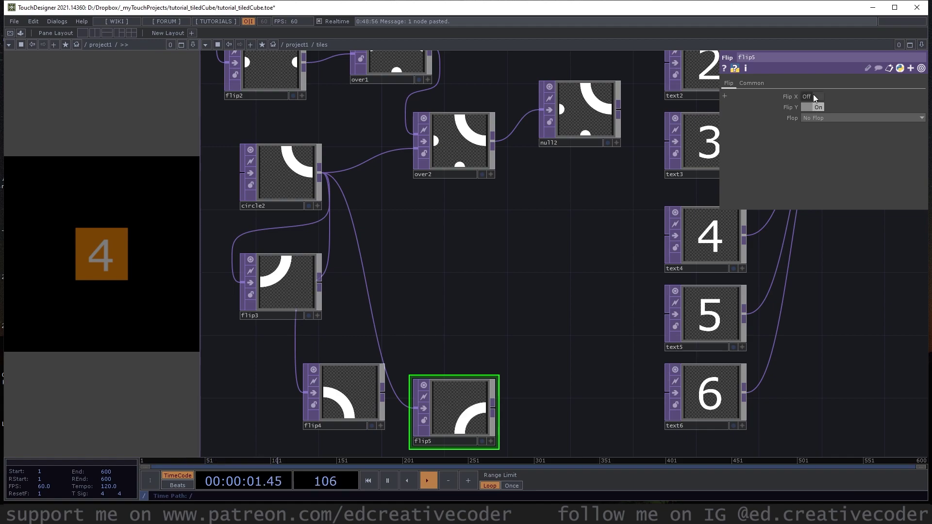
Step: Arrange the three arc Flip nodes in a staggered column beneath the second Circle TOP
scroll(537, 243, down, 2)
drag(469, 355, 435, 401)
drag(500, 218, 473, 248)
drag(317, 281, 338, 270)
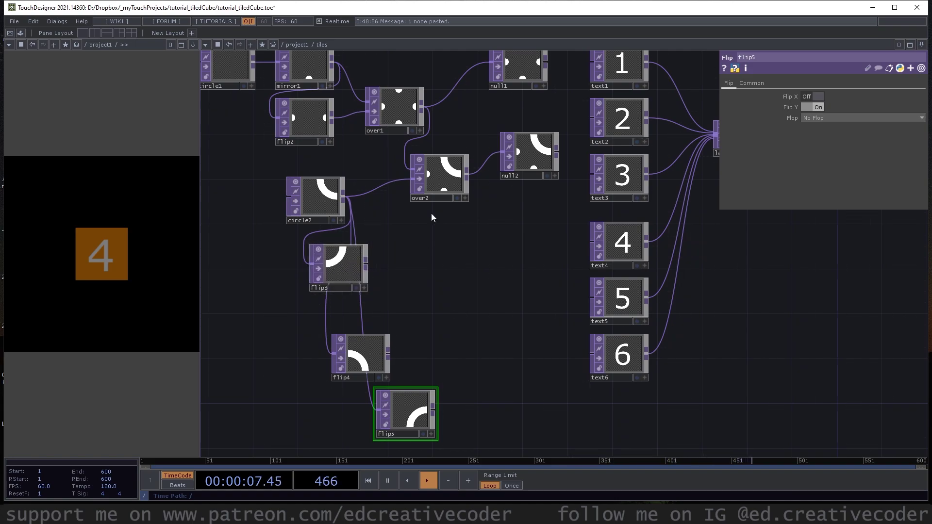
Step: Composite the second Over TOP with the X-flipped arc through a new Over TOP placed beneath it
right_click(465, 176)
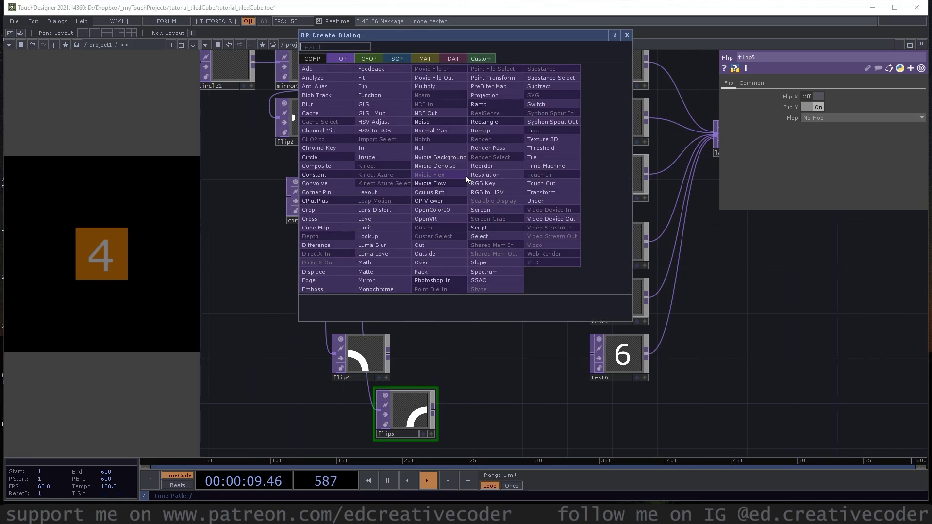
text(ovre)
click(437, 263)
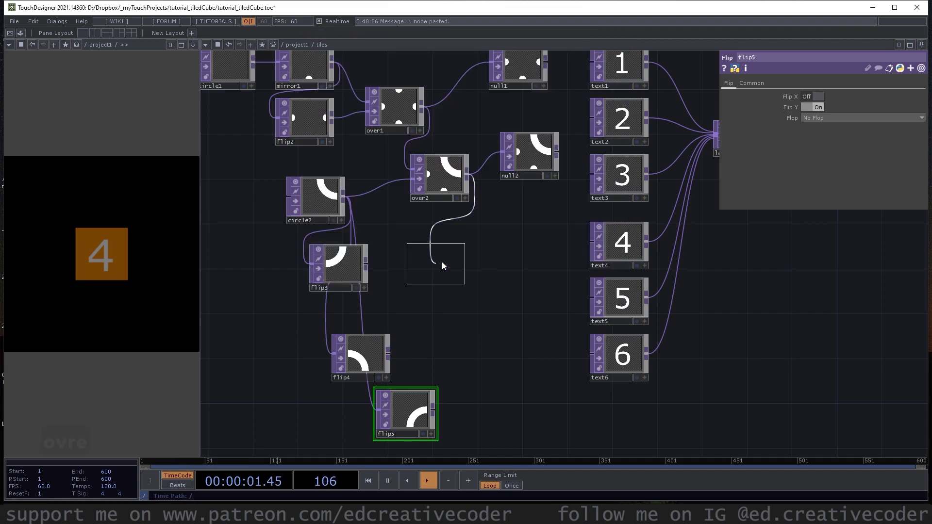
click(469, 261)
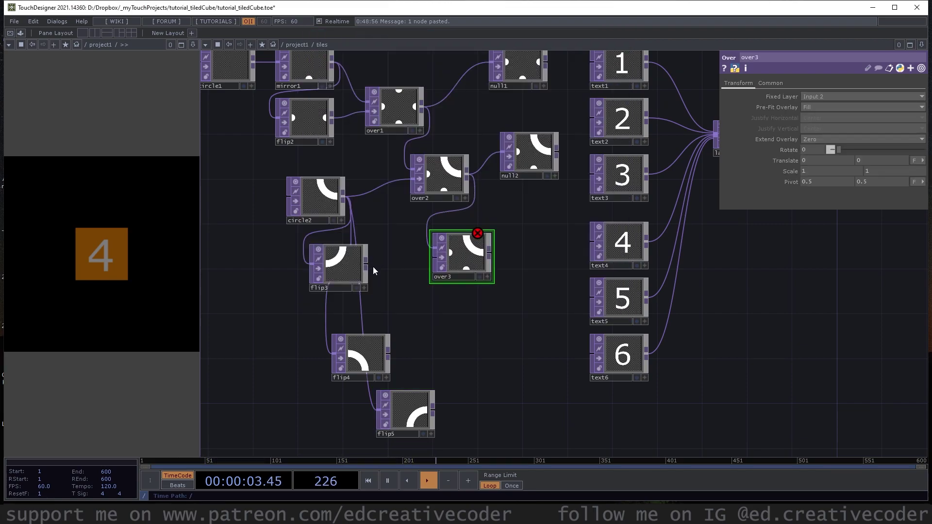
drag(366, 264, 430, 264)
click(430, 264)
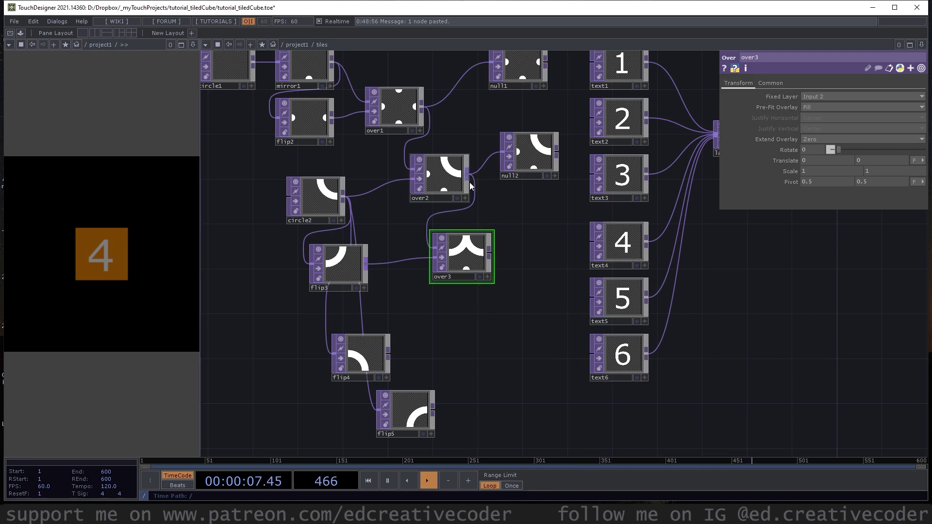
drag(457, 258, 442, 256)
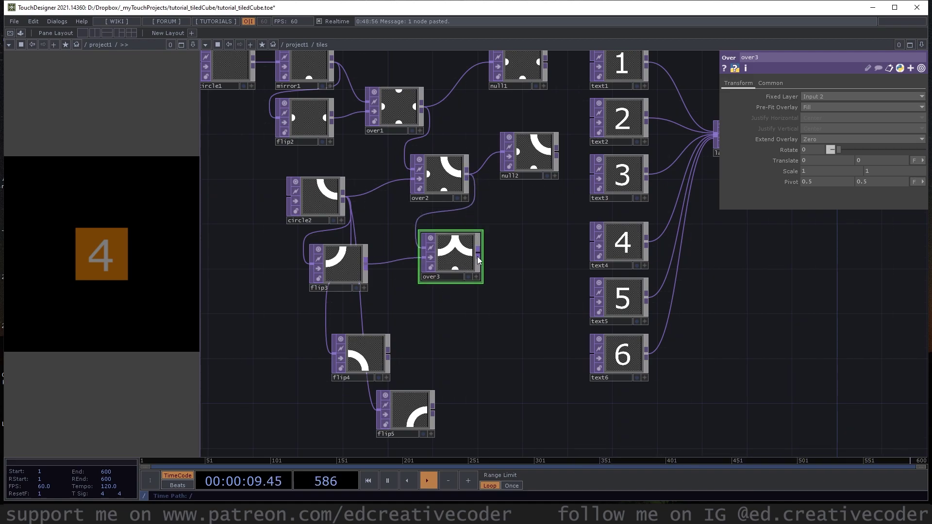
Step: Output the third Over TOP's two-arc composite through a new Null TOP
right_click(478, 256)
text(nu)
click(468, 229)
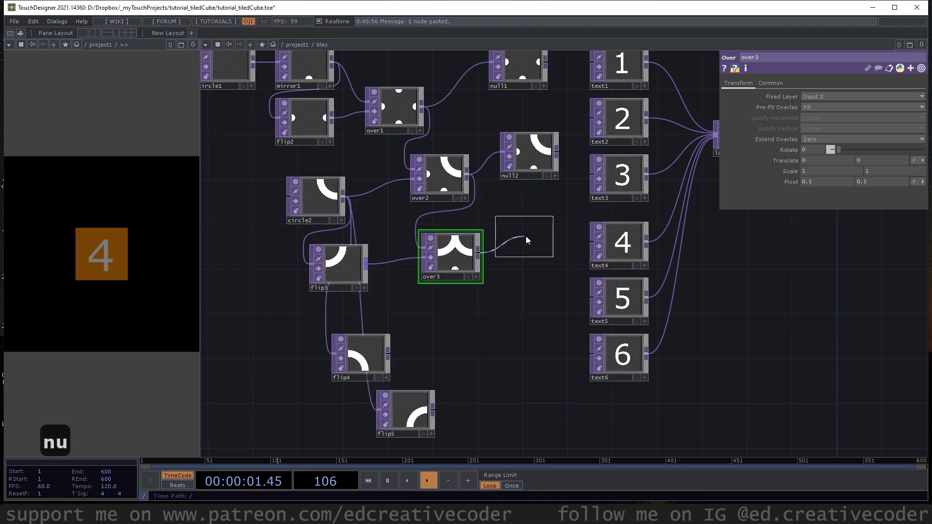
click(550, 236)
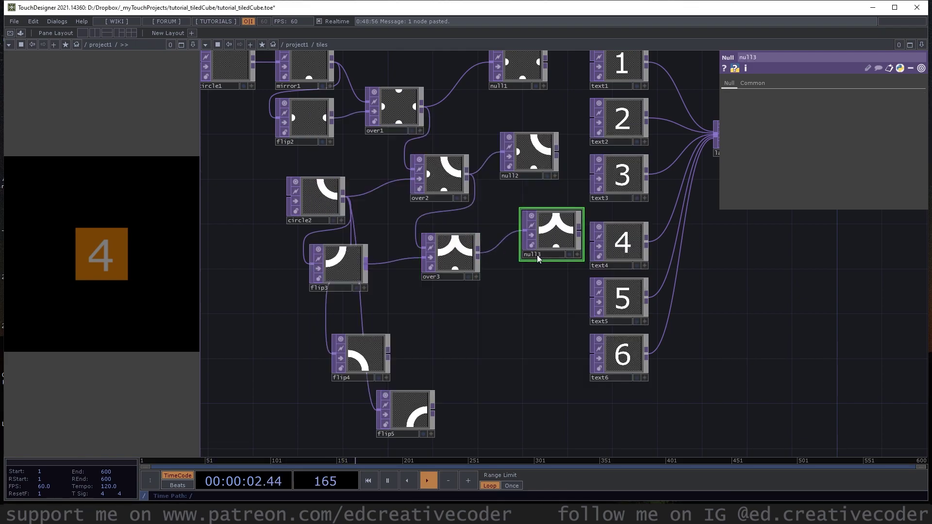
Step: Branch another Over TOP from the second Over and feed the arc flipped in X and Y into its second input
right_click(467, 173)
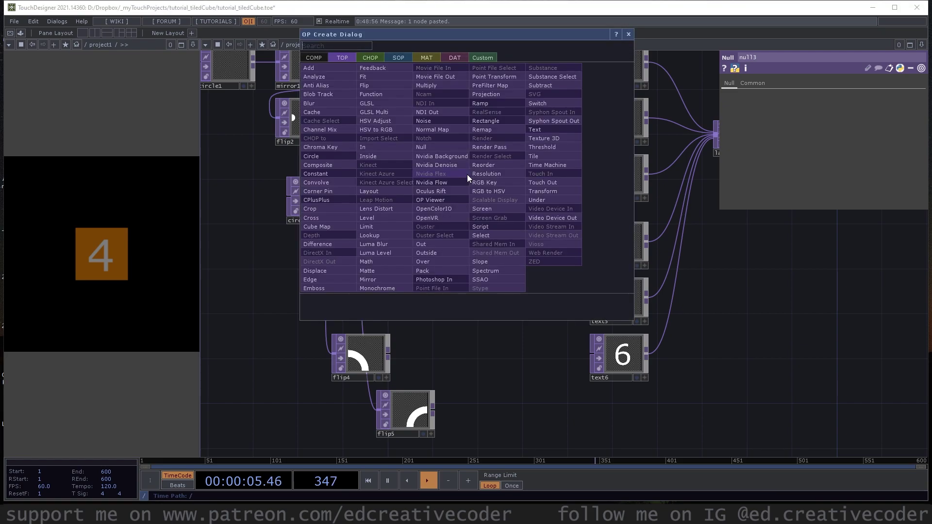
text(over)
click(450, 261)
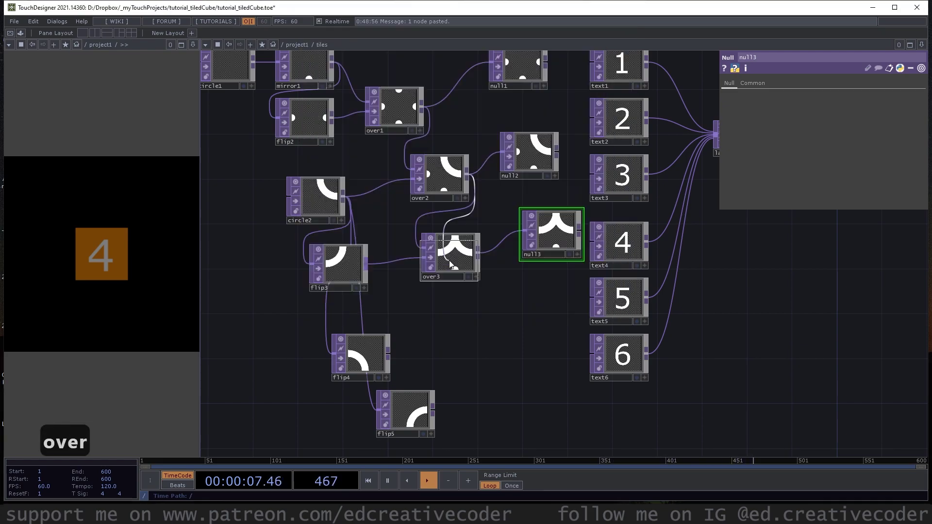
click(510, 324)
click(388, 353)
click(464, 328)
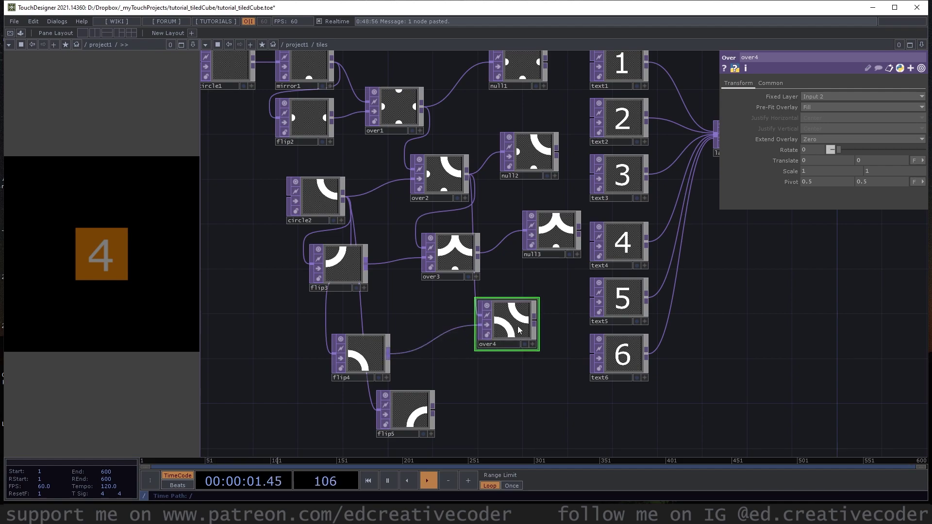
drag(533, 323, 511, 322)
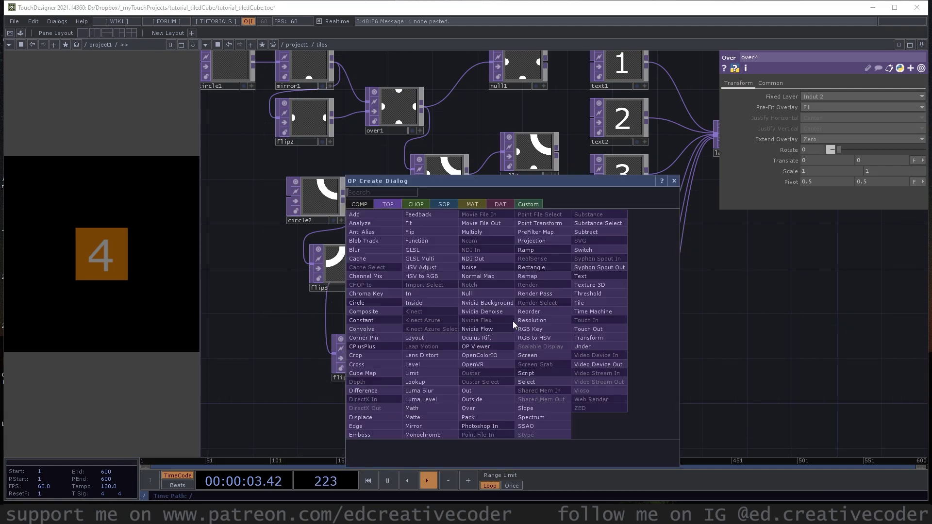
Step: Output the opposite-corner arcs from the fourth Over TOP through a new Null TOP
right_click(513, 322)
text(nu)
key(Return)
click(557, 303)
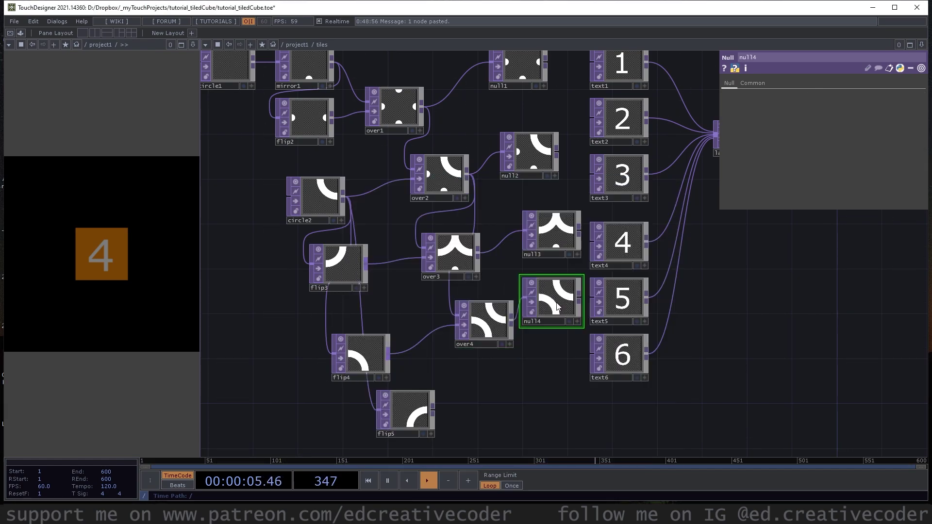
Step: Composite the fourth Over TOP with the Y-flipped arc through a new Over TOP placed beneath it
drag(697, 329, 611, 296)
drag(431, 297, 412, 297)
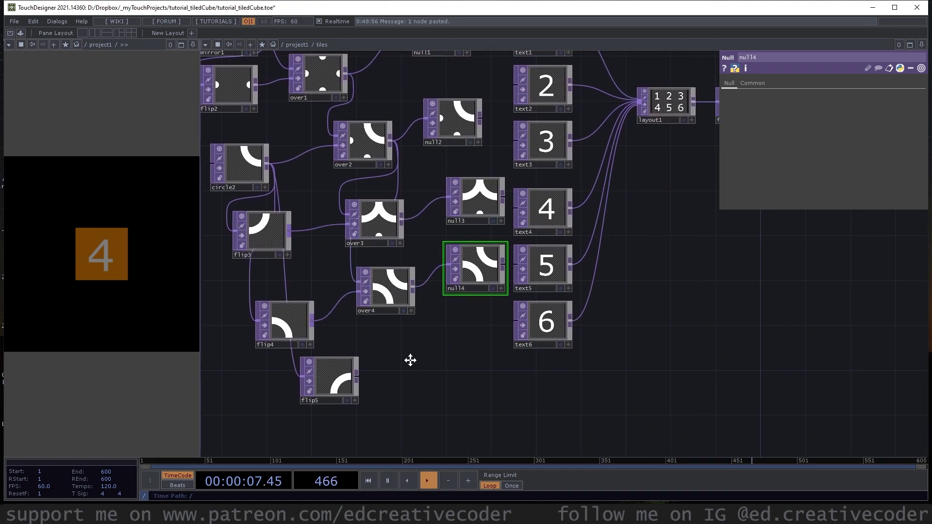
click(394, 311)
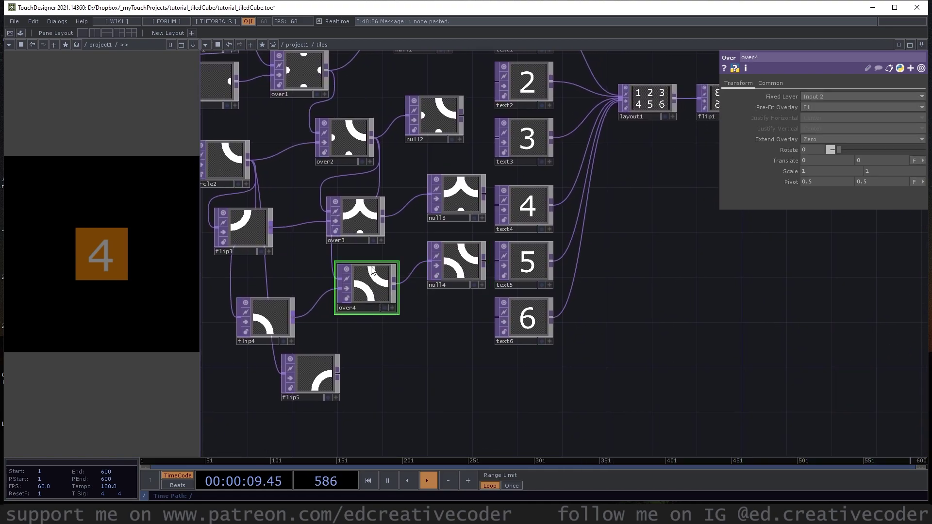
right_click(395, 284)
text(over)
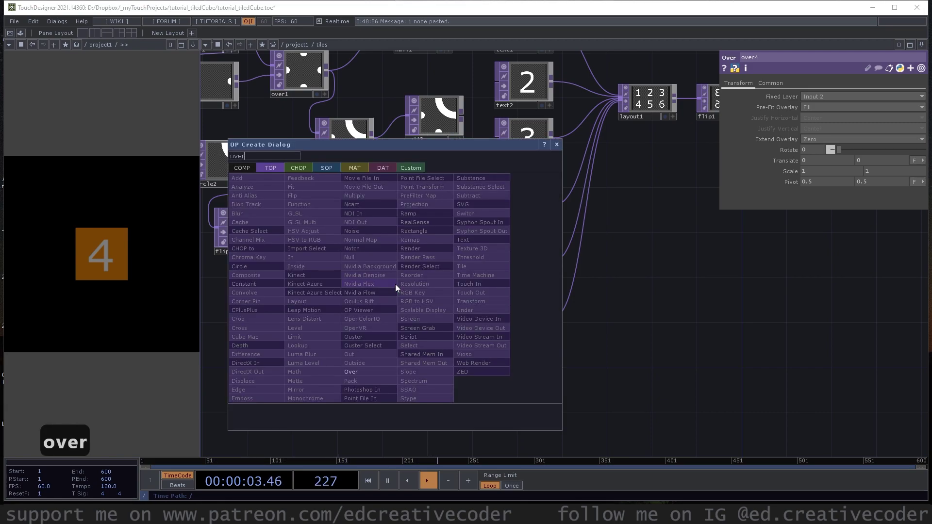
click(352, 372)
click(398, 335)
drag(342, 375, 417, 351)
Step: Output the fifth Over TOP through a new Null beside the text nodes, and move the Y-flipped arc's Flip node beneath the other flips
key(Tab)
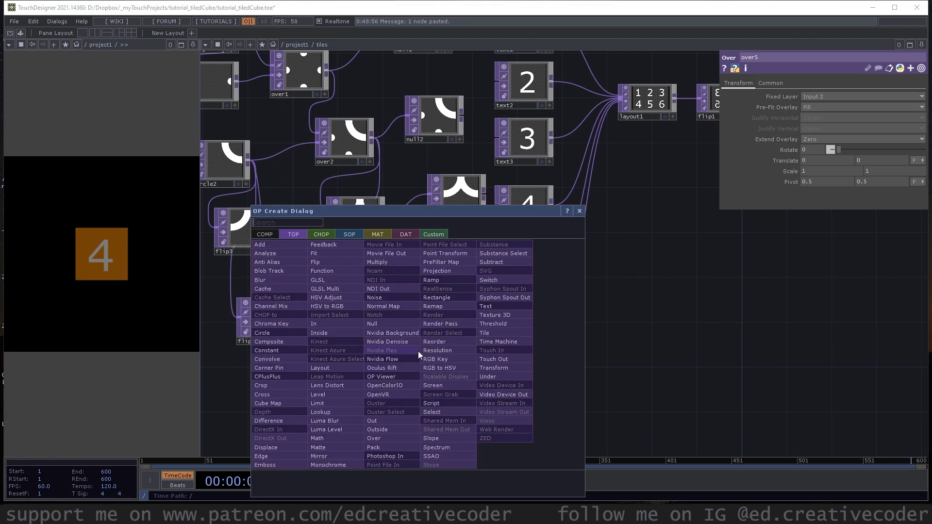
click(394, 324)
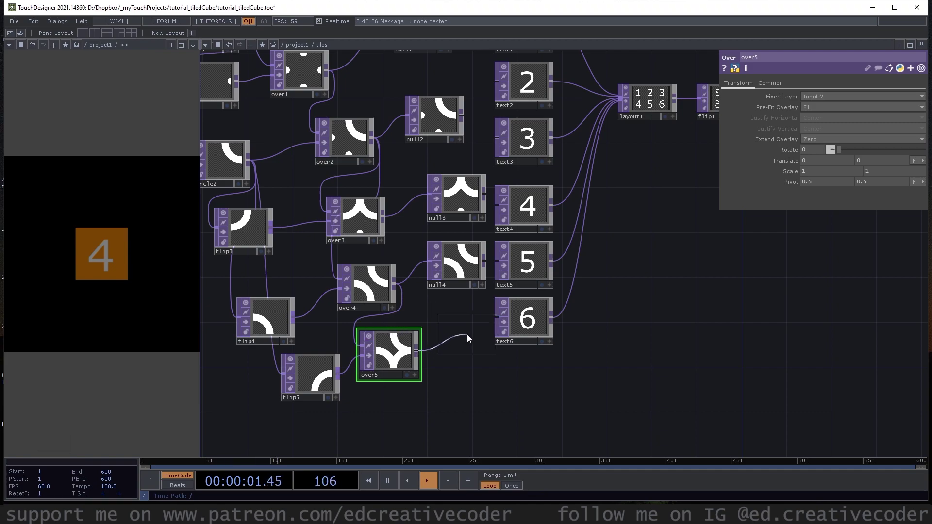
click(464, 335)
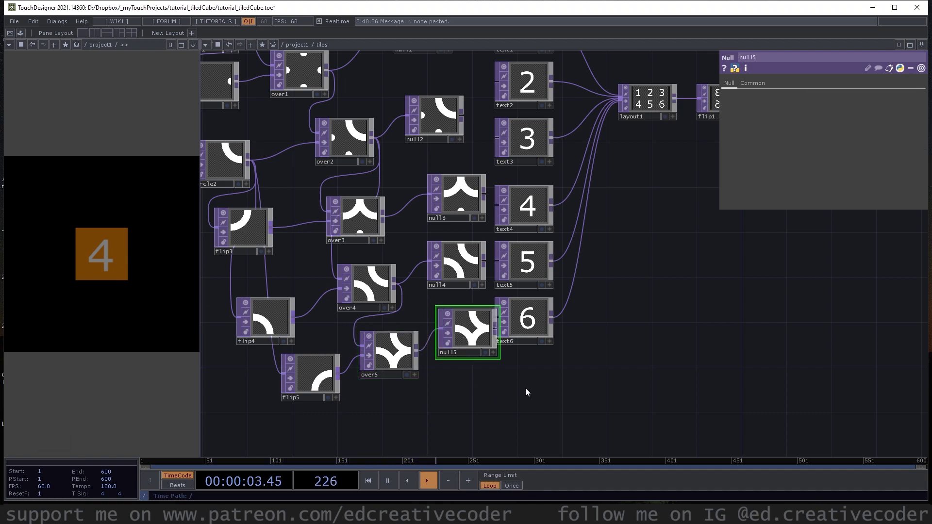
drag(478, 330, 466, 331)
drag(521, 382, 559, 317)
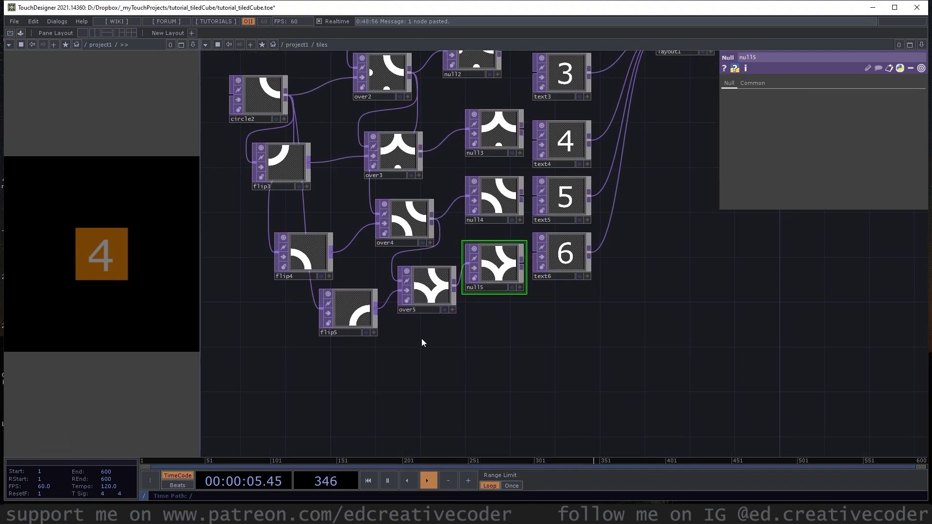
drag(343, 319, 310, 342)
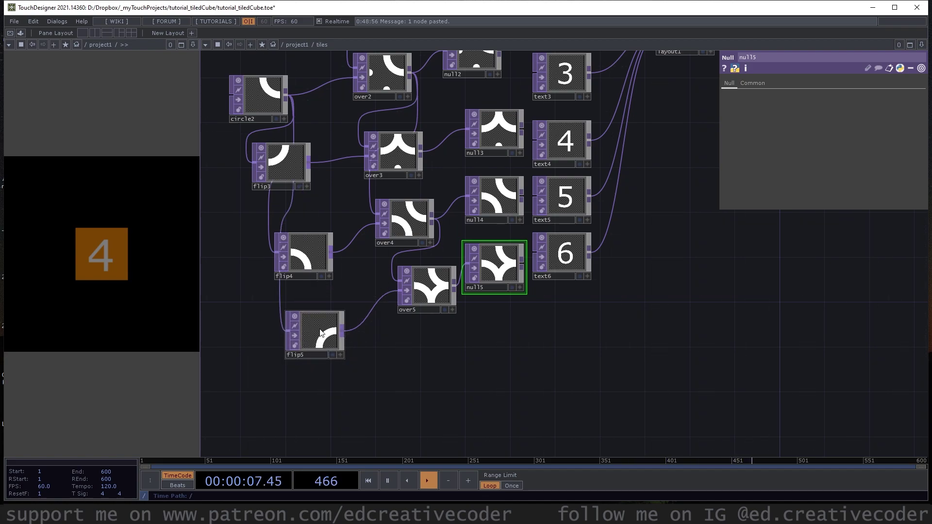
Step: Tidy the lower part of the tile network by moving the last two Flip nodes and the fifth Over TOP further left
drag(311, 258, 264, 258)
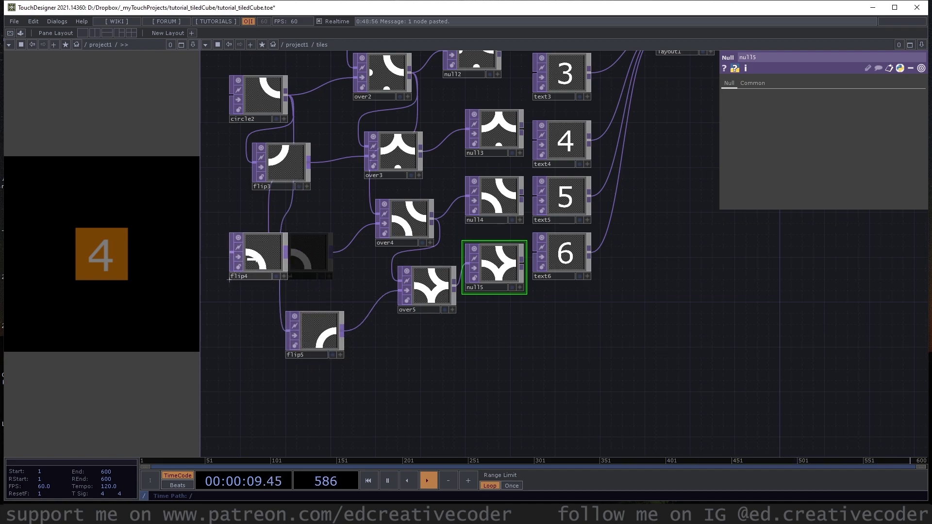
drag(448, 298, 415, 298)
drag(335, 339, 301, 349)
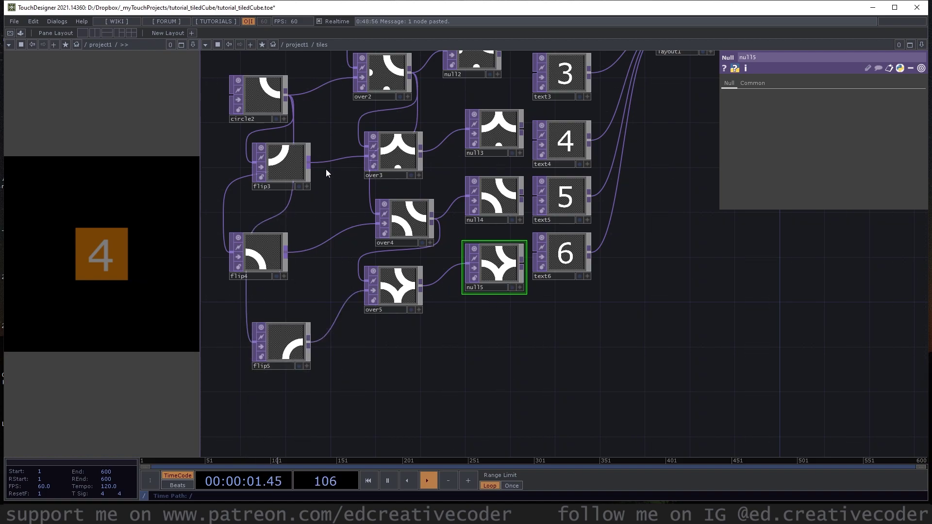
Step: Branch a new Over TOP from the X-flipped arc's Flip node and feed the fifth Over TOP into its second input
right_click(310, 164)
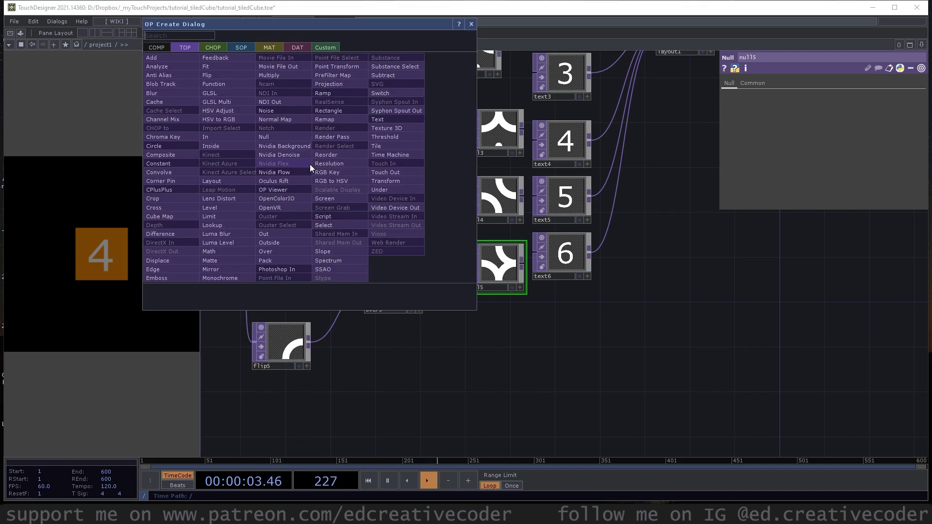
text(over)
click(266, 251)
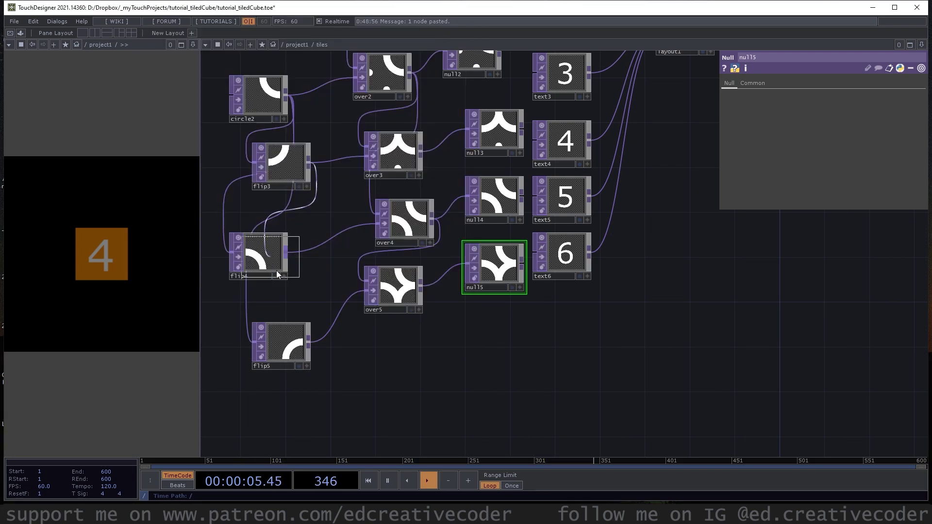
click(456, 363)
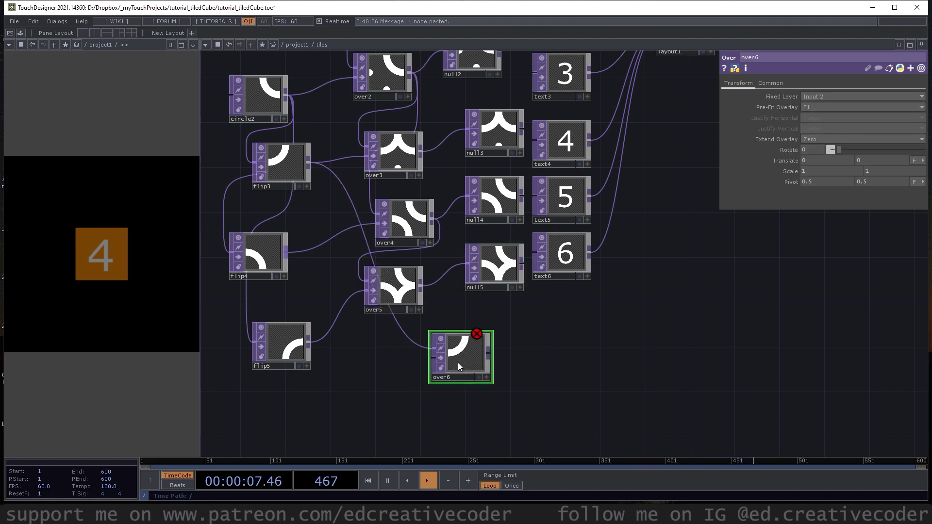
drag(422, 287, 471, 377)
Step: Output the four-arc composite from the sixth Over TOP through a new Null TOP placed beneath the other Nulls
right_click(476, 363)
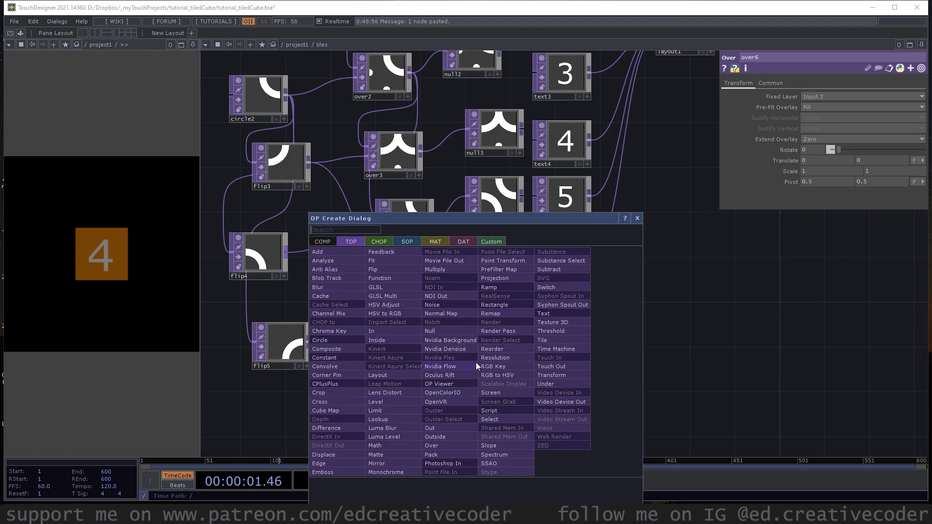
text(nu)
click(462, 345)
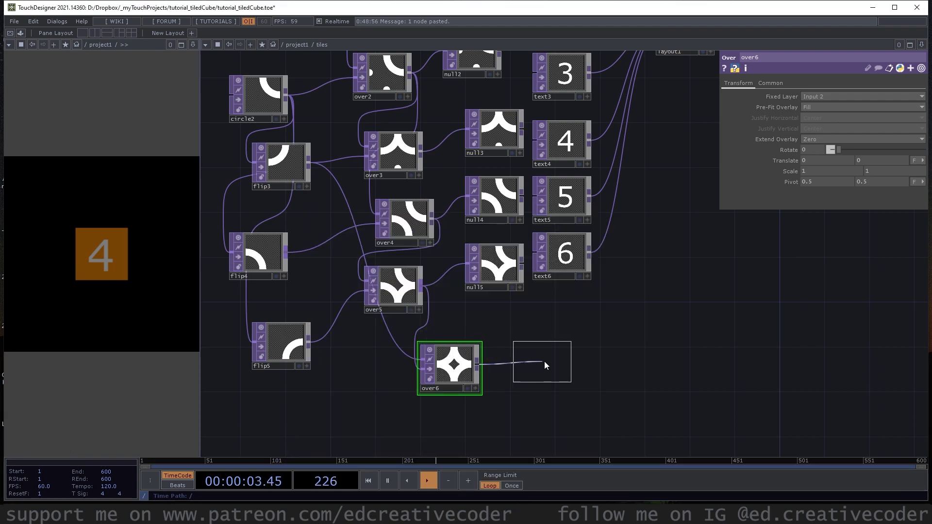
click(546, 365)
drag(547, 354, 505, 335)
Step: Wire the first three Null TOPs into the text nodes numbered 1, 2 and 3, and nudge the third Null left
scroll(505, 331, down, 3)
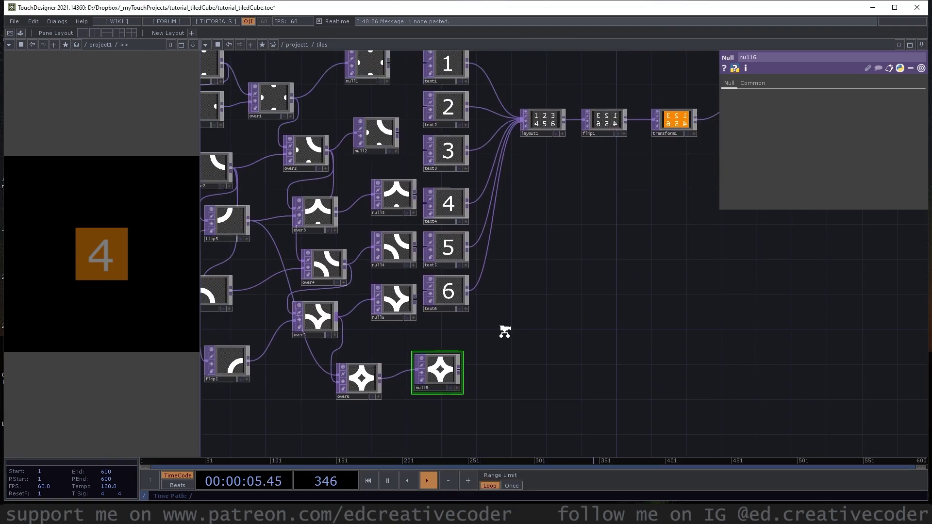
click(398, 86)
click(432, 86)
click(406, 151)
click(432, 128)
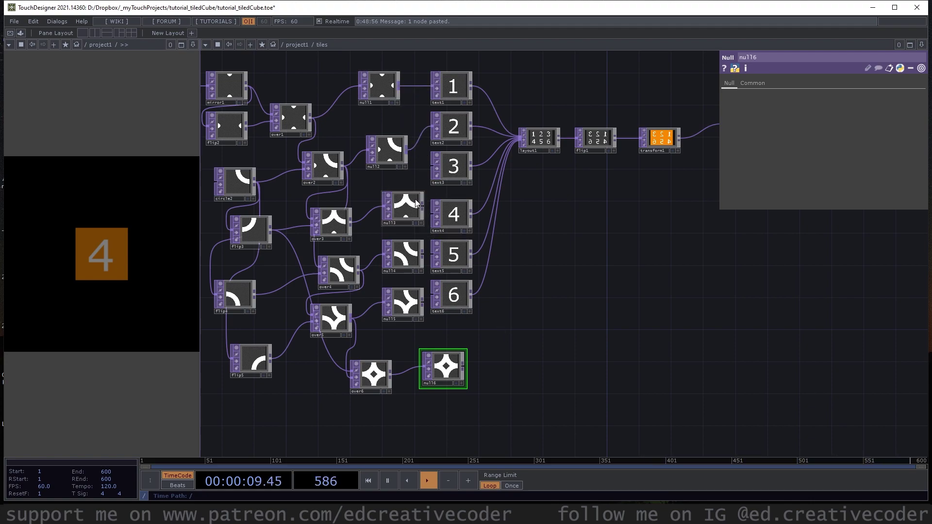
click(432, 167)
drag(401, 224, 394, 224)
Step: Wire the fourth, fifth and sixth Null TOPs into text nodes 4, 5 and 6, shifting the fourth and sixth Nulls left
click(423, 253)
click(432, 214)
drag(405, 265, 397, 264)
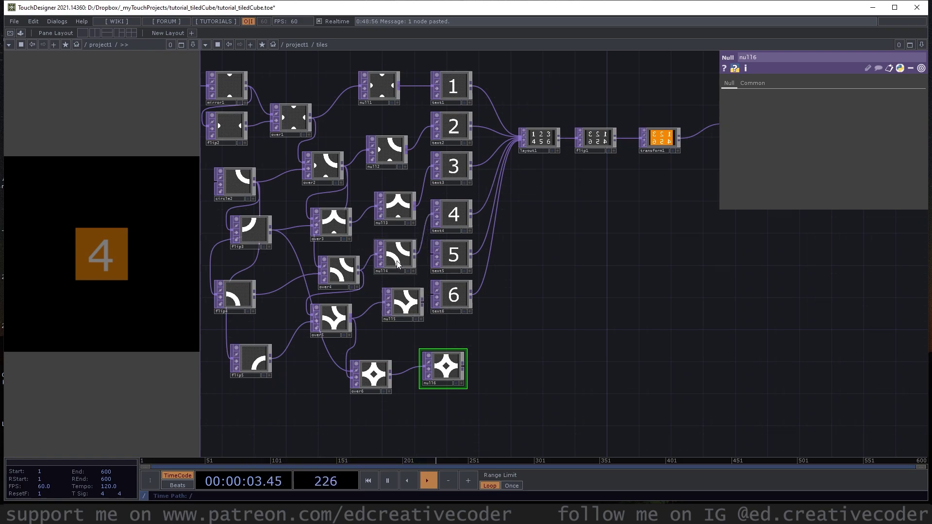
click(422, 303)
click(431, 255)
drag(446, 366, 422, 359)
click(440, 361)
click(432, 295)
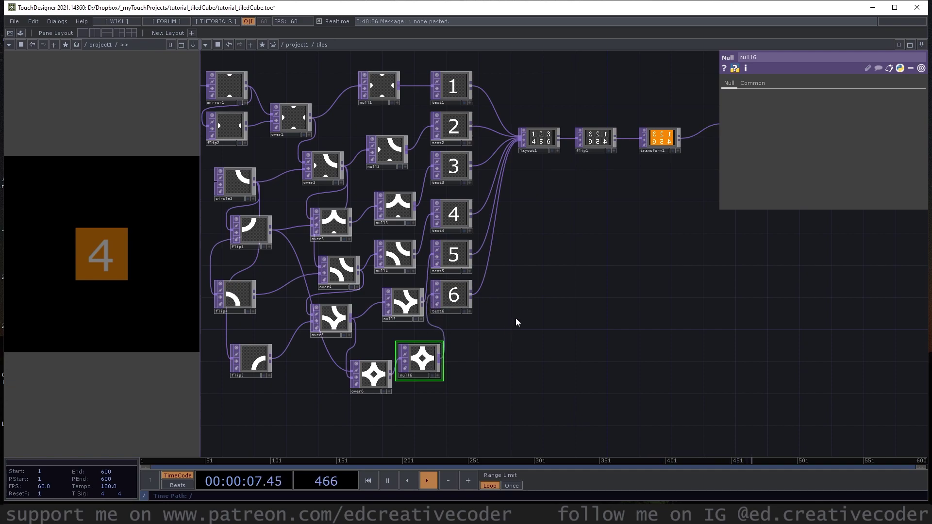
Step: Delete all six numbered text nodes so the Null TOPs feed the Layout TOP directly
drag(454, 67, 503, 339)
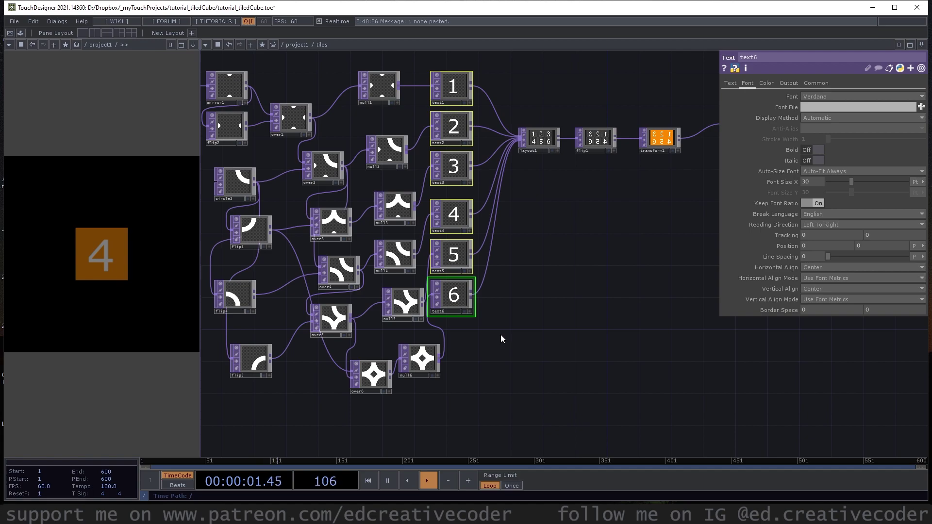
key(Delete)
drag(547, 275, 506, 273)
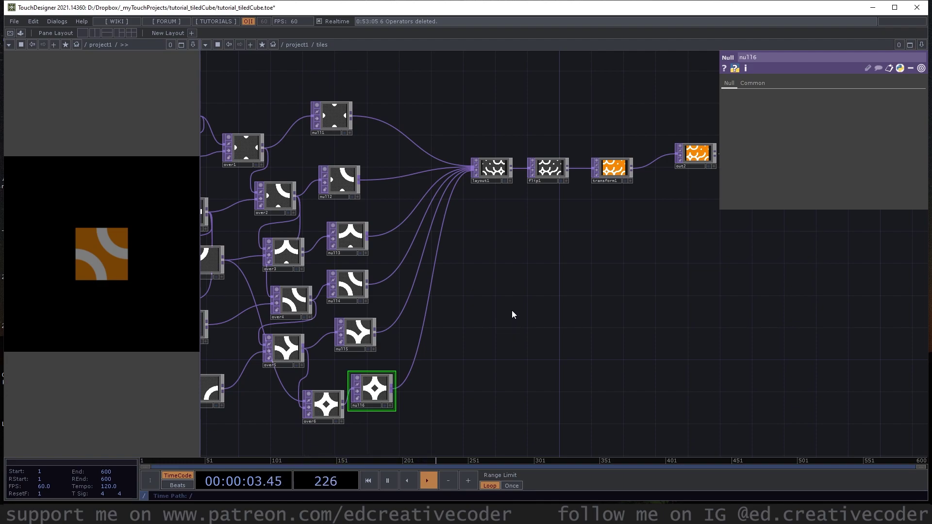
Step: Go back up to the project1 network and examine the tile patterns on the box's faces in the Geometry COMP's viewer
key(u)
drag(511, 308, 405, 364)
scroll(533, 301, down, 3)
scroll(450, 291, down, 5)
drag(472, 251, 561, 360)
scroll(434, 242, up, 2)
scroll(436, 242, up, 4)
scroll(447, 289, up, 4)
scroll(541, 329, up, 2)
click(530, 322)
drag(403, 199, 542, 201)
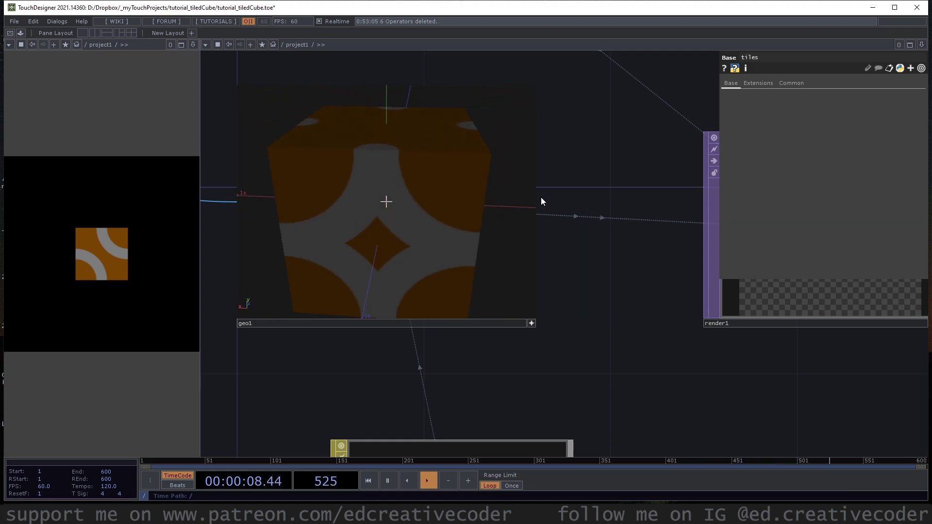
click(532, 323)
scroll(565, 326, down, 5)
scroll(592, 311, down, 5)
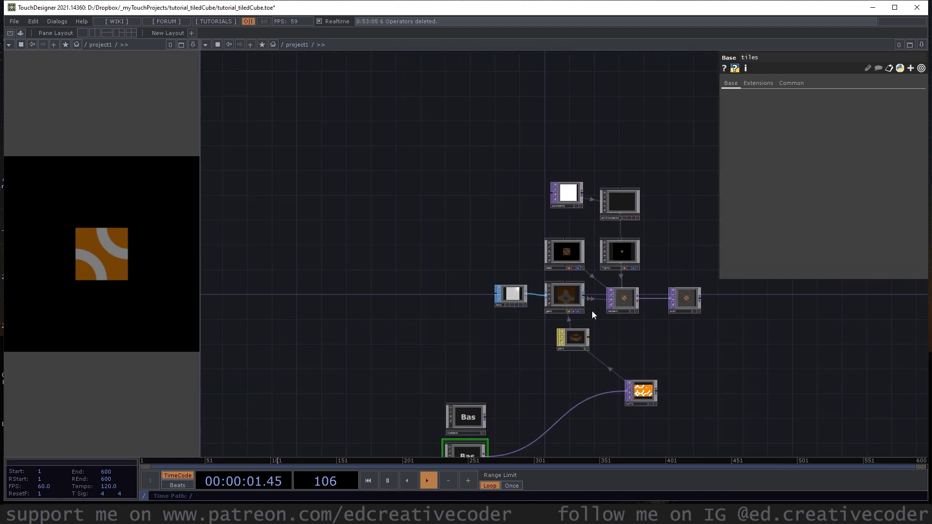
Step: Add a Constant CHOP in the empty area left of the render setup
drag(463, 336, 423, 301)
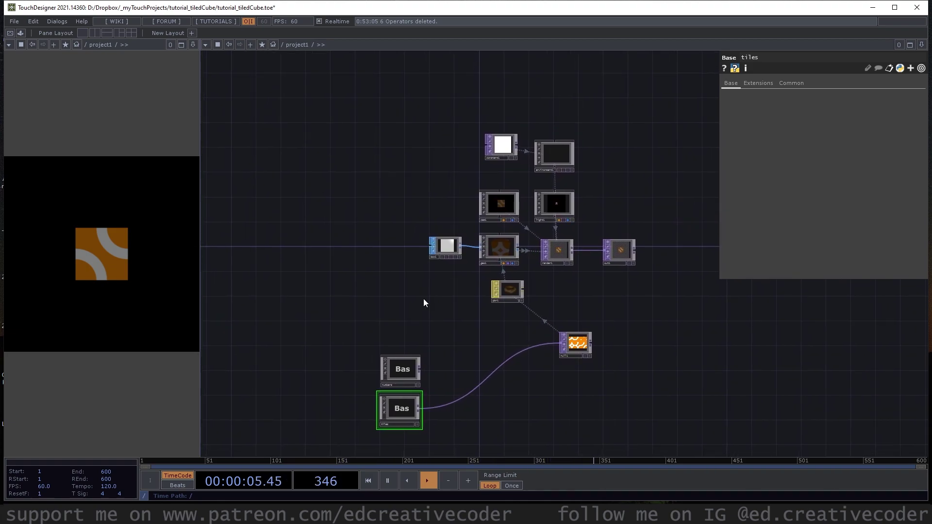
scroll(381, 248, up, 3)
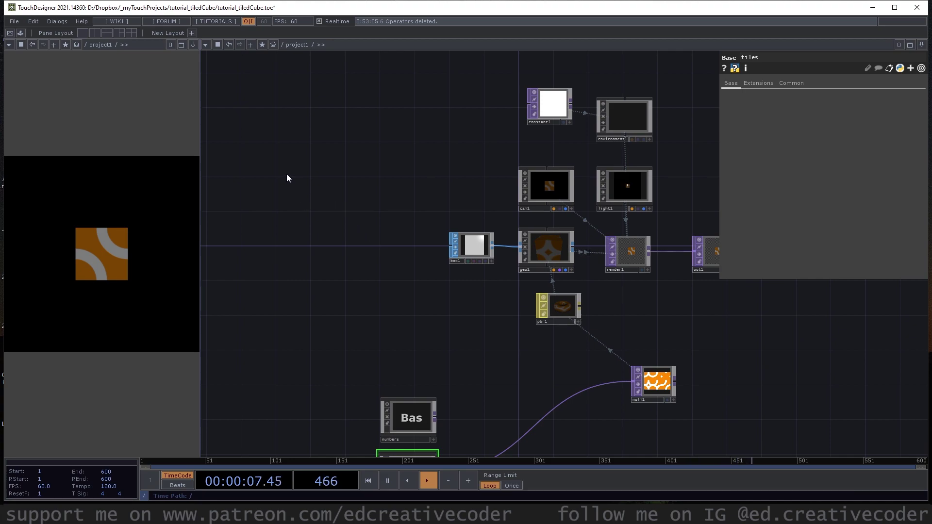
key(Tab)
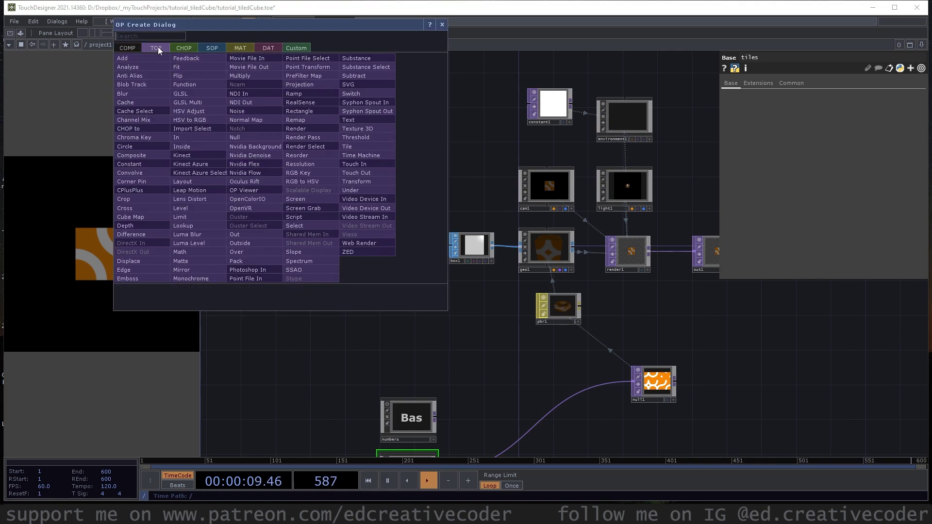
click(186, 47)
text(con)
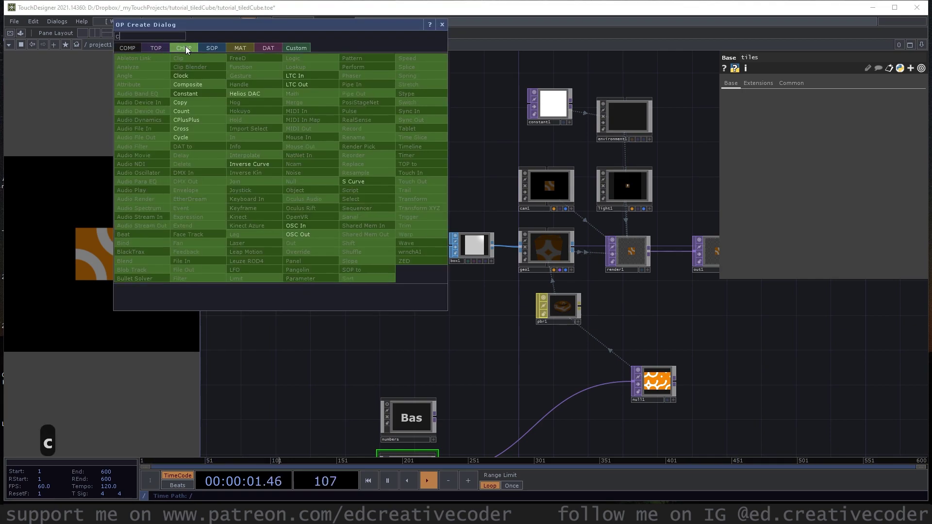
click(190, 93)
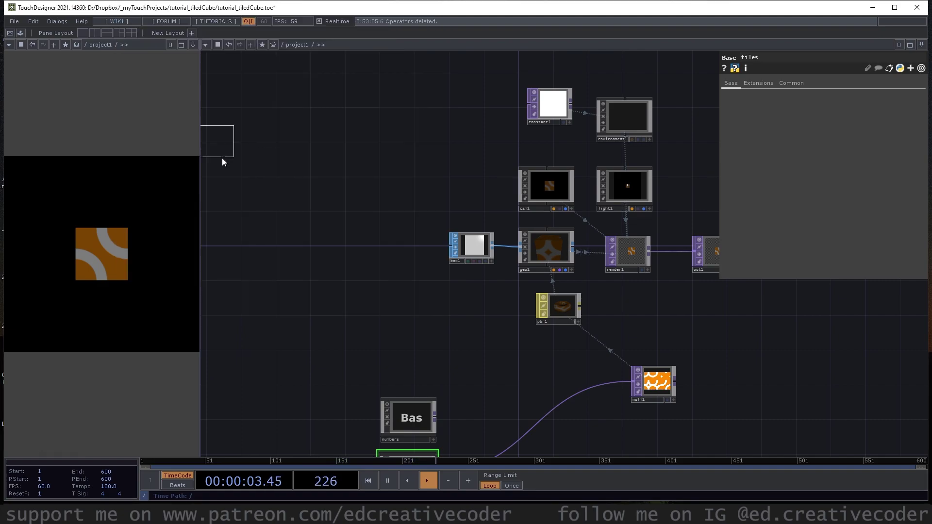
click(256, 158)
Step: Name the Constant CHOP's first channel res and set its value to 10
scroll(313, 177, up, 5)
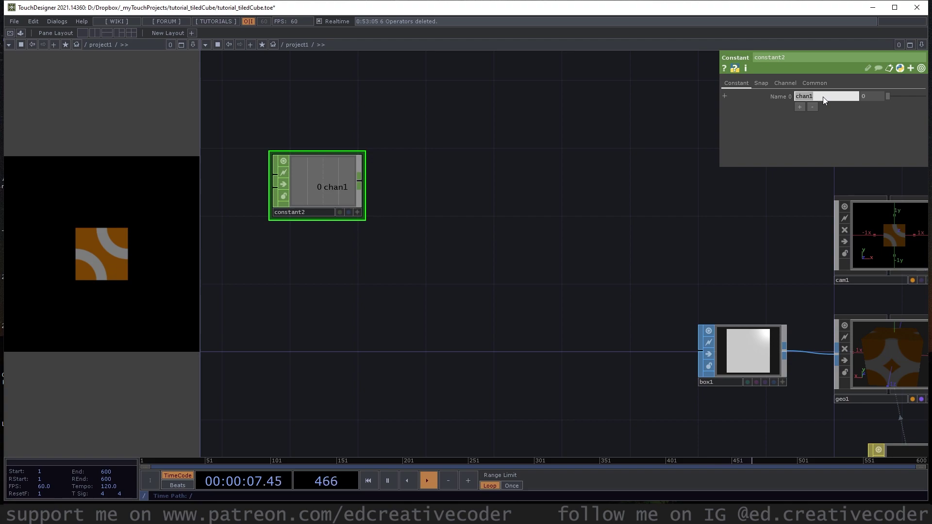
text(res)
key(Return)
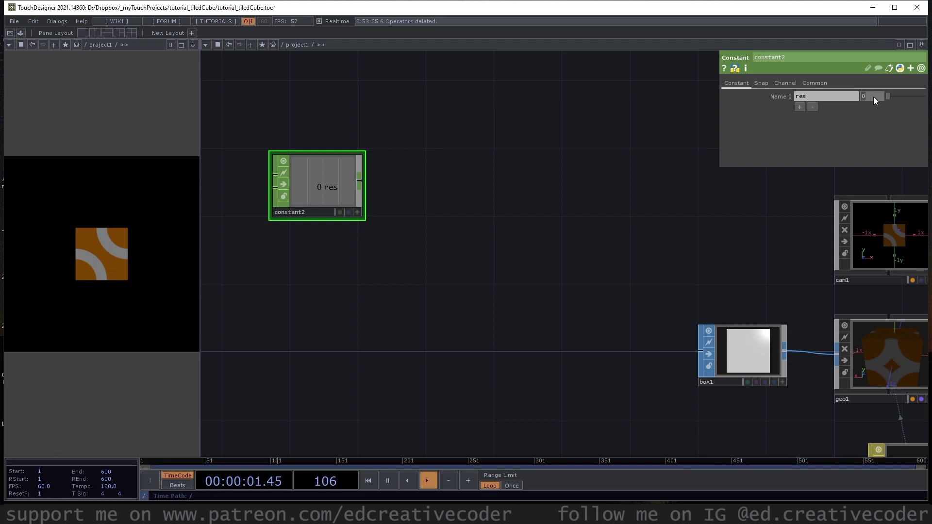
click(873, 97)
text(10)
key(Return)
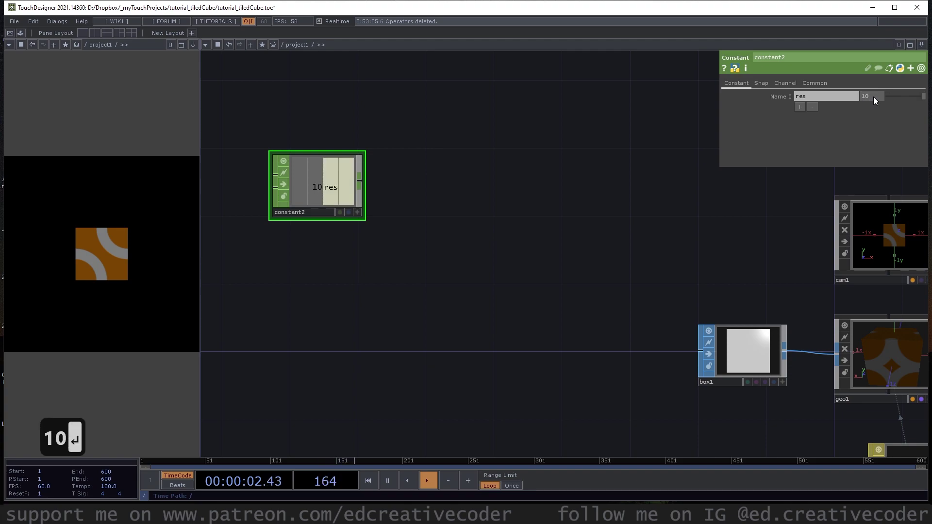
Step: Append a Math CHOP to the constant and set its Channel Pre OP to Square
click(362, 182)
text(math)
click(406, 112)
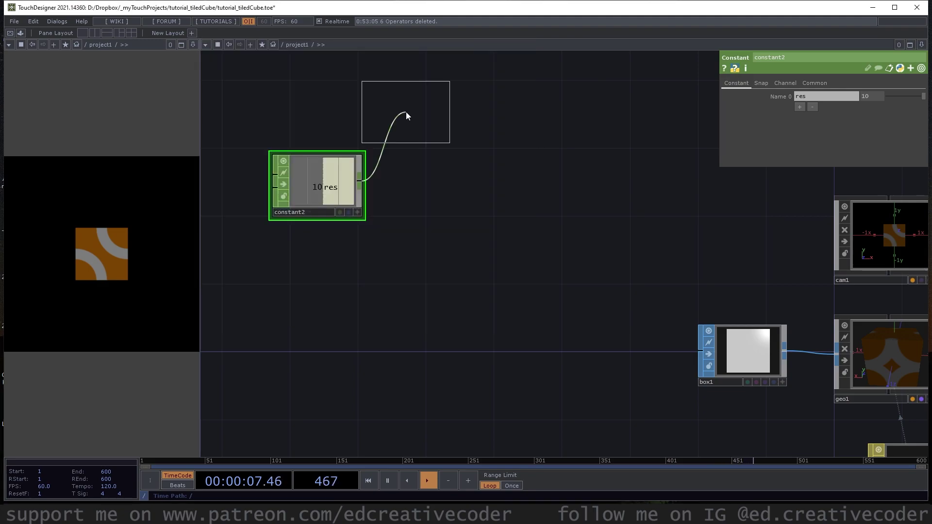
click(436, 185)
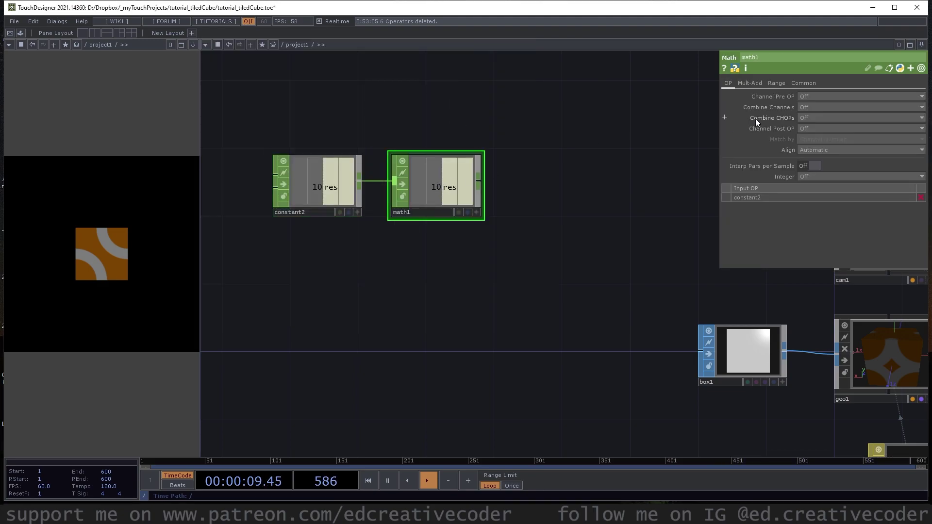
click(820, 107)
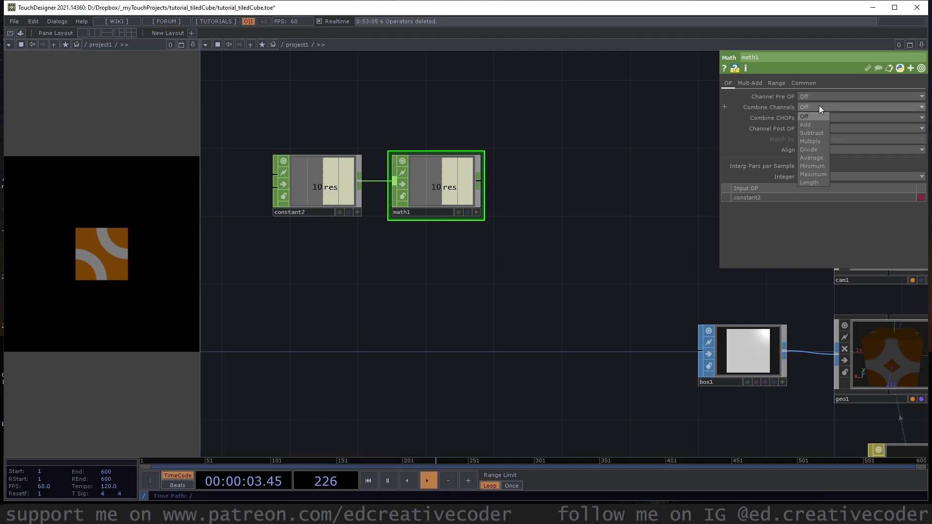
click(820, 97)
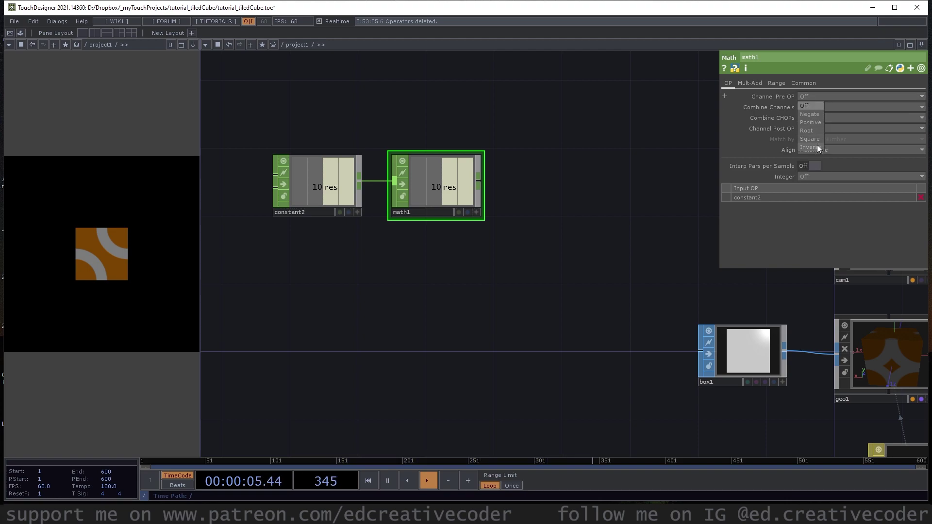
click(815, 138)
key(h)
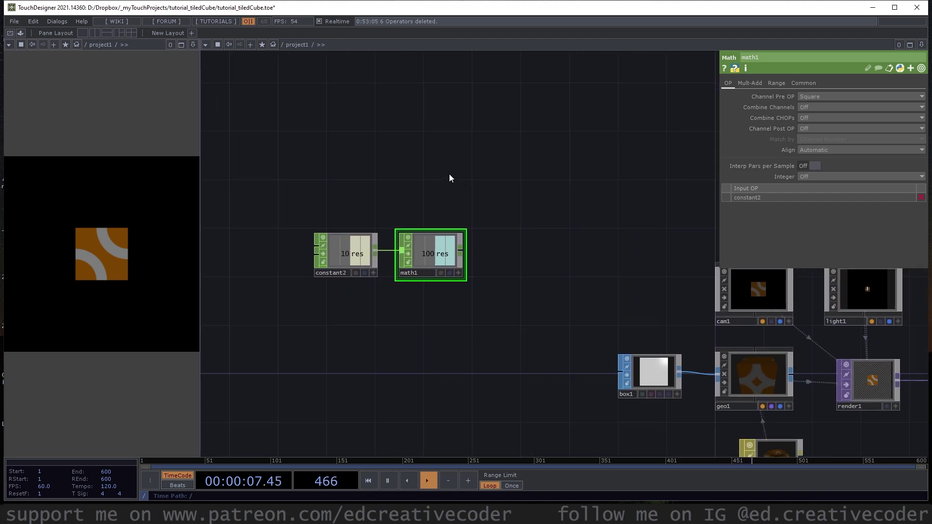
Step: Add a Grid SOP above the Math CHOP
key(Tab)
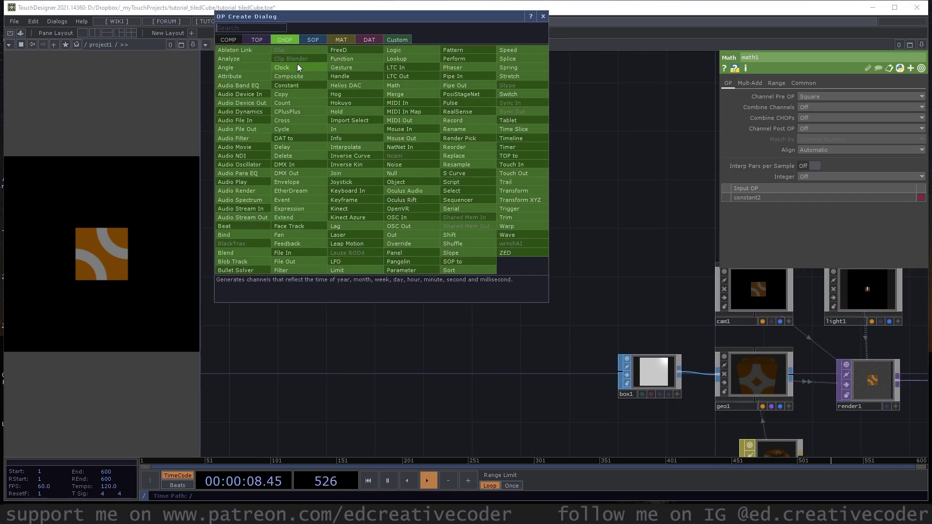
click(314, 40)
text(grid)
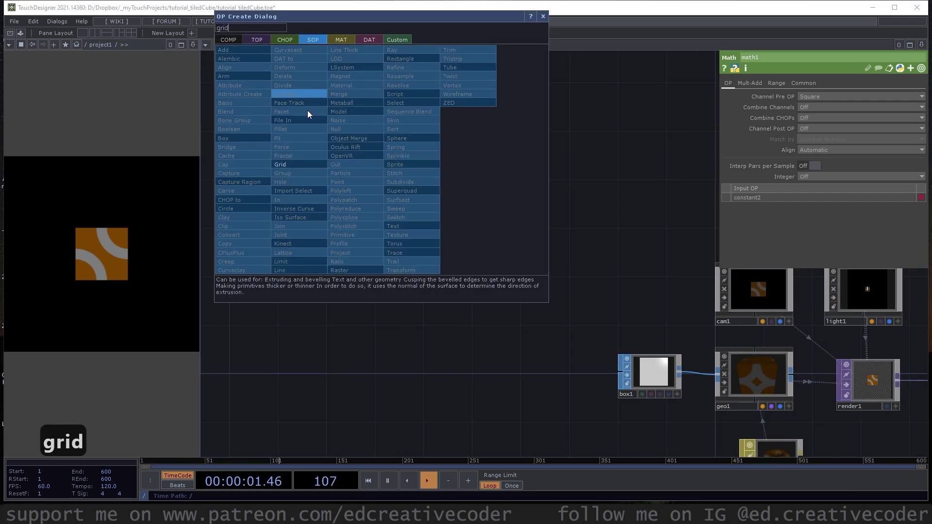
click(282, 165)
click(427, 156)
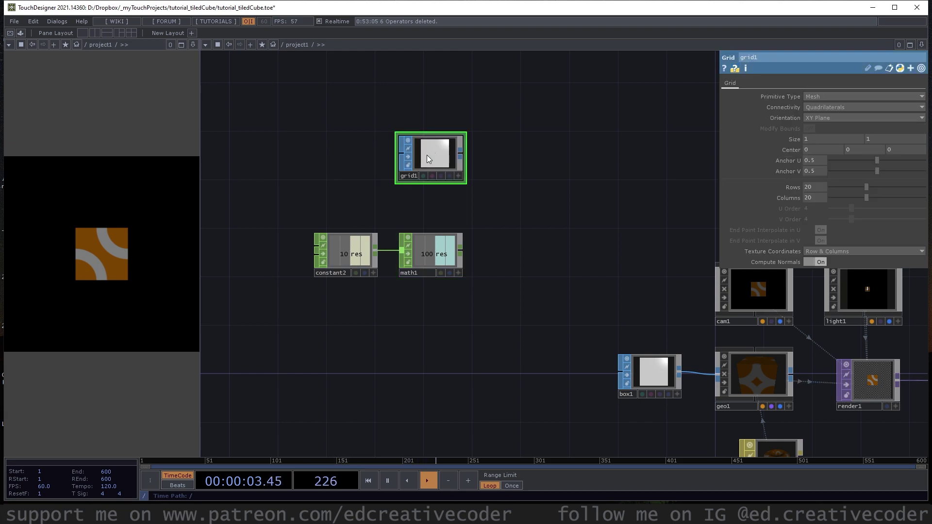
Step: Export the constant's res channel to both the Rows and Columns parameters of the Grid SOP
click(345, 253)
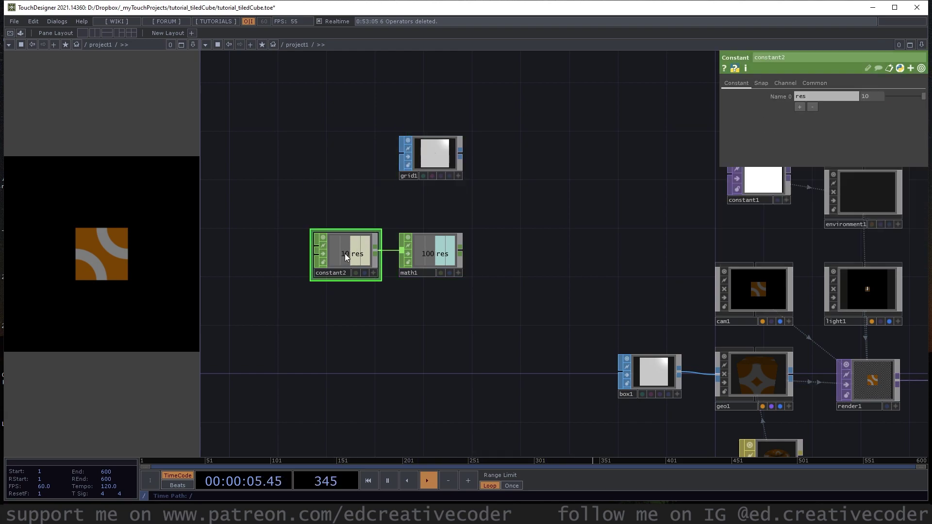
click(373, 273)
drag(356, 256, 815, 189)
click(821, 194)
drag(354, 256, 817, 196)
click(824, 199)
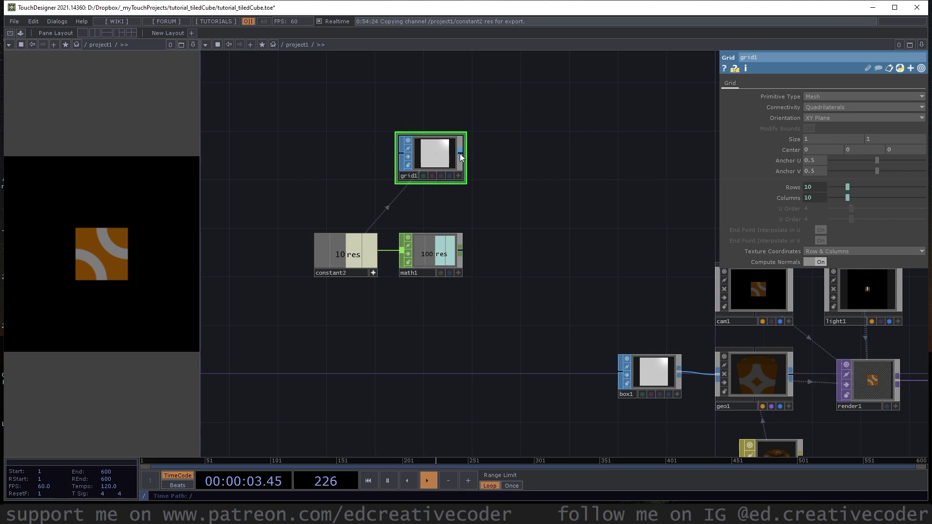
Step: Append a Null SOP to the Grid SOP and rename it null_pos
key(Tab)
text(nu)
click(428, 127)
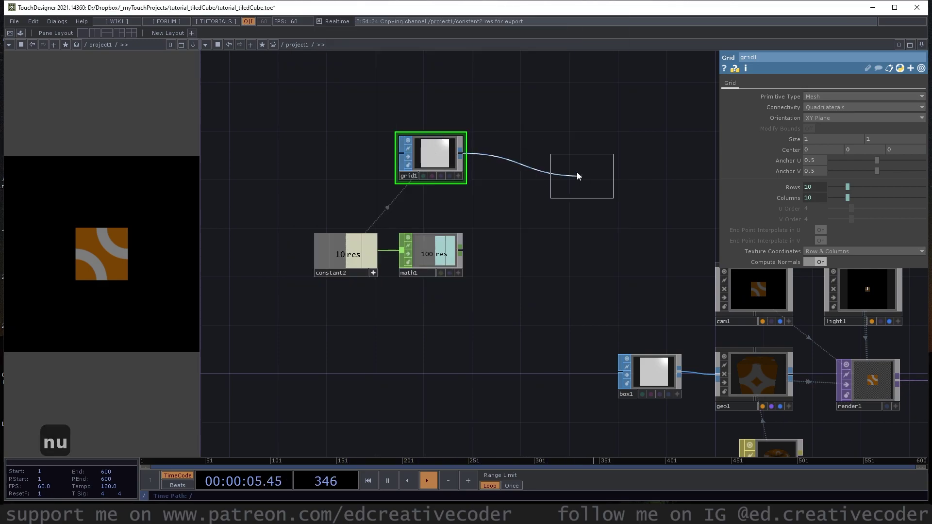
click(571, 162)
scroll(572, 163, up, 3)
click(524, 194)
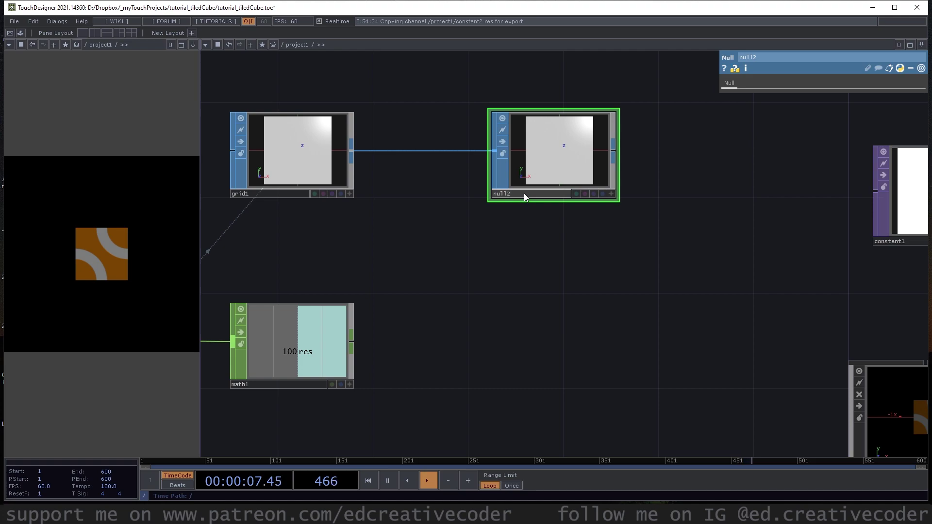
key(BackSpace)
text(_pos)
key(Return)
drag(686, 323, 433, 261)
scroll(406, 283, down, 3)
click(565, 336)
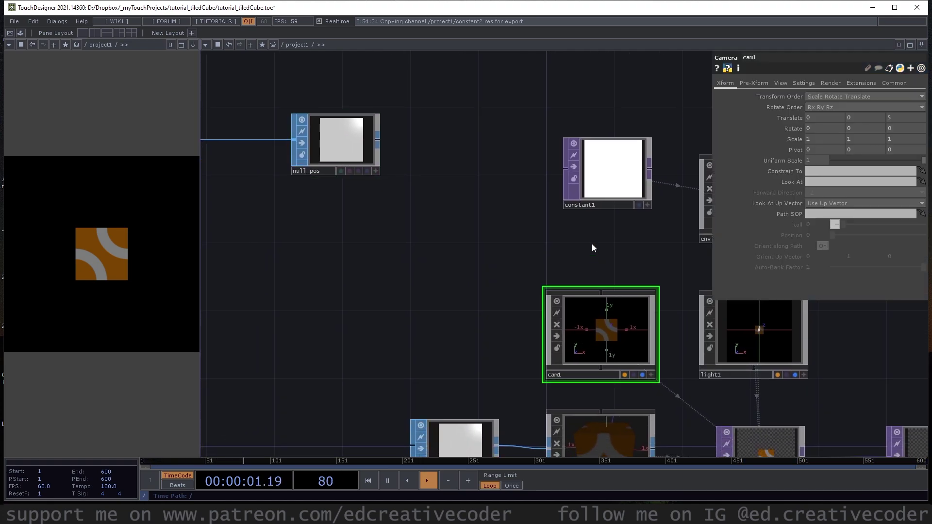
click(780, 83)
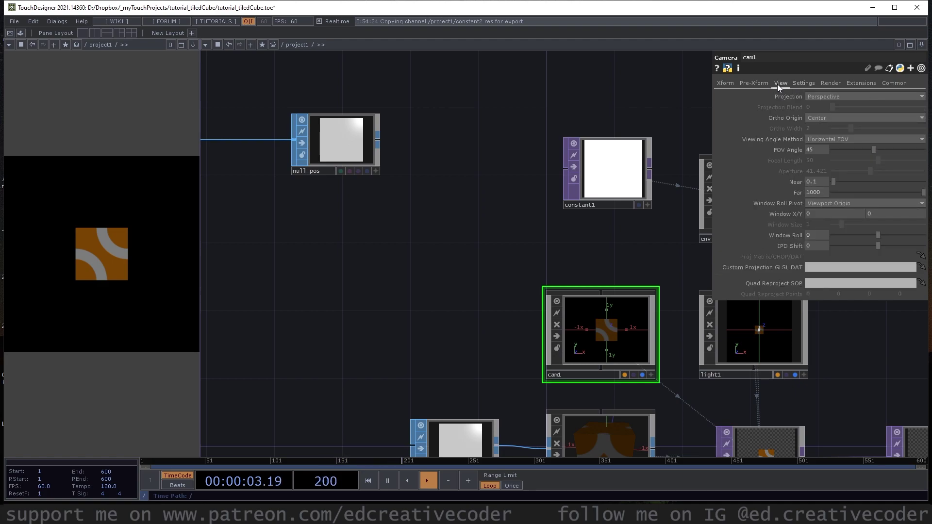
drag(493, 264, 451, 104)
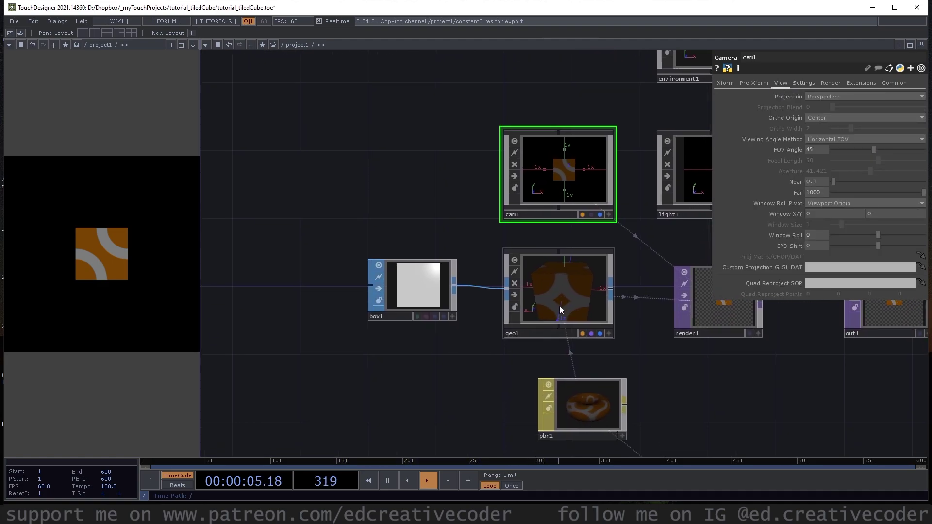
Step: Turn on instancing for geo1 and assign null_pos as its Translate OP
click(567, 316)
scroll(554, 272, down, 3)
click(767, 83)
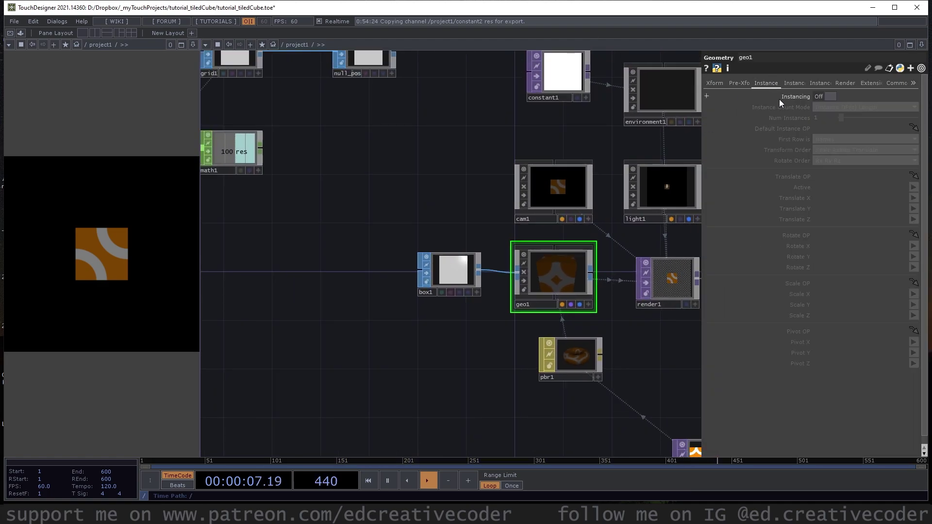
click(821, 97)
drag(394, 160, 397, 211)
drag(375, 109, 822, 180)
Step: Map the instances' Translate X to P(0) and Translate Y to P(1) on geo1
click(914, 199)
click(913, 215)
click(914, 208)
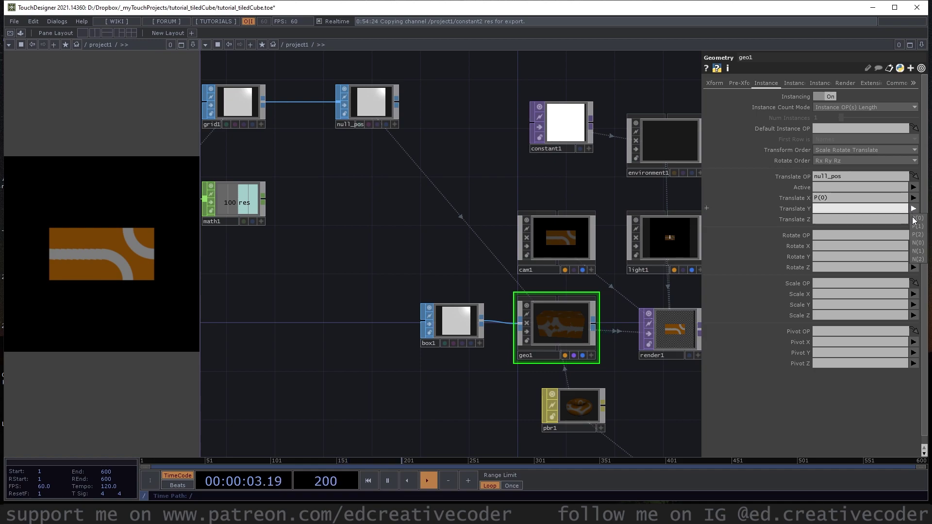
click(915, 225)
Step: Set the Box SOP's uniform scale to 0.1
drag(334, 260, 408, 244)
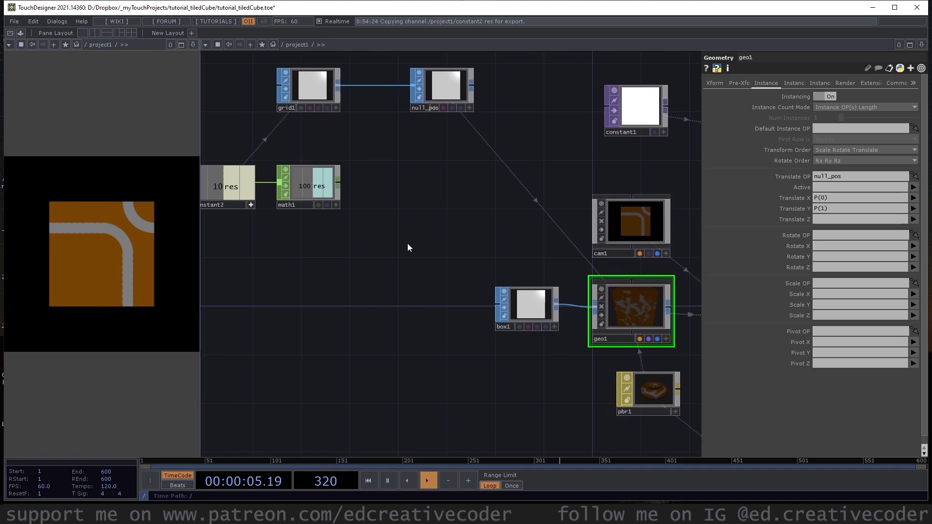
click(533, 306)
click(800, 161)
text(0.1)
key(Return)
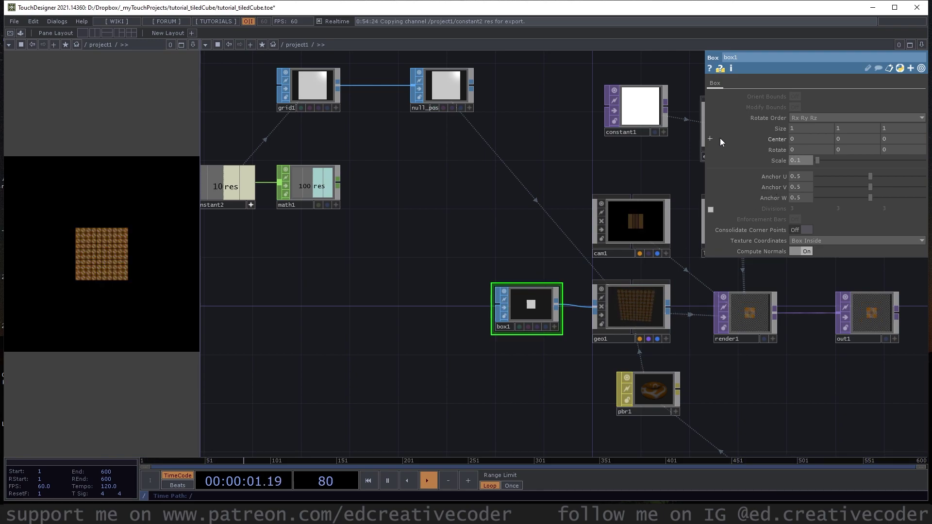
Step: Move the camera closer to the instanced grid by setting its Z translate to 1.4
click(671, 198)
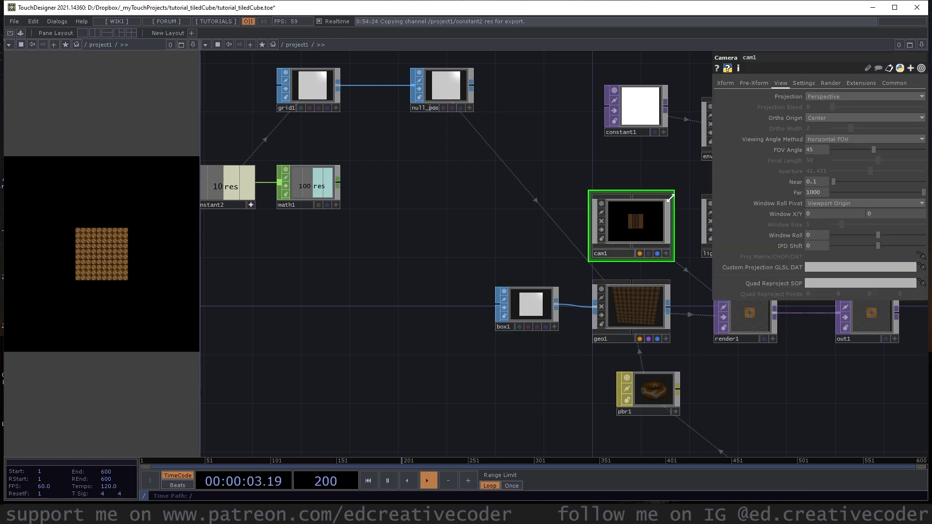
click(724, 84)
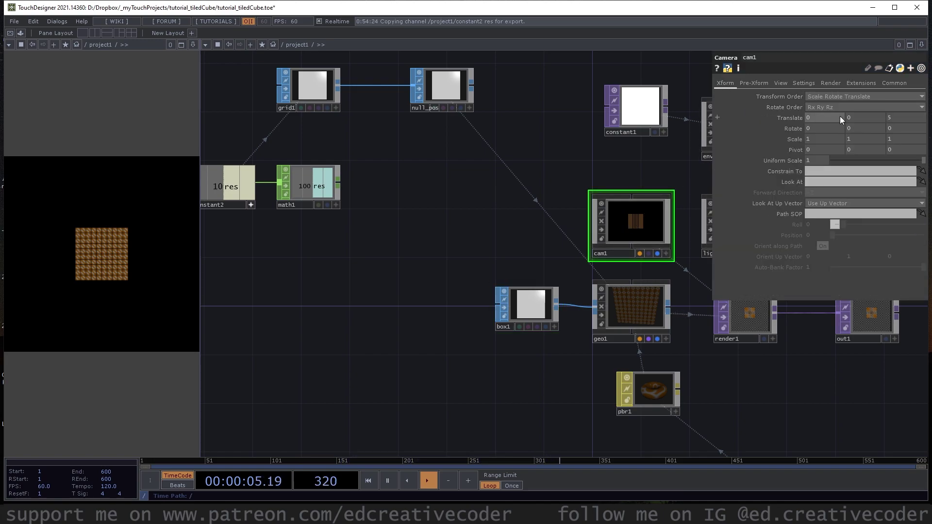
mouse_move(902, 118)
middle_down()
mouse_move(889, 118)
mouse_move(902, 104)
middle_up()
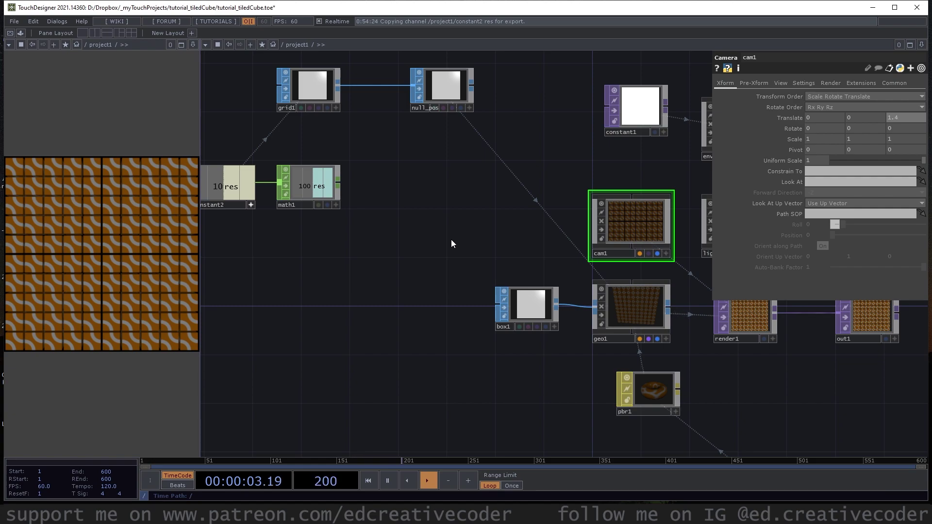
Step: Add a Noise CHOP below the constant that holds the res channel
drag(426, 264, 357, 265)
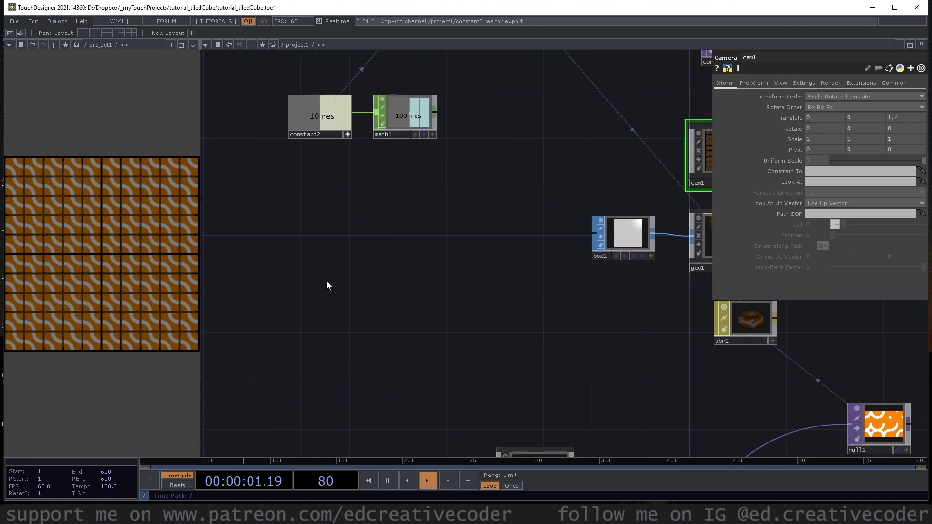
key(Tab)
click(223, 188)
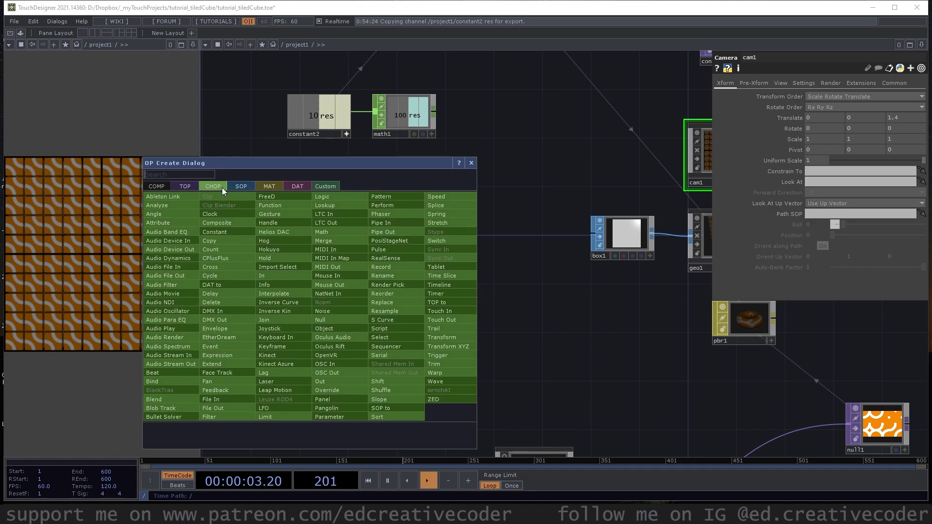
text(noi)
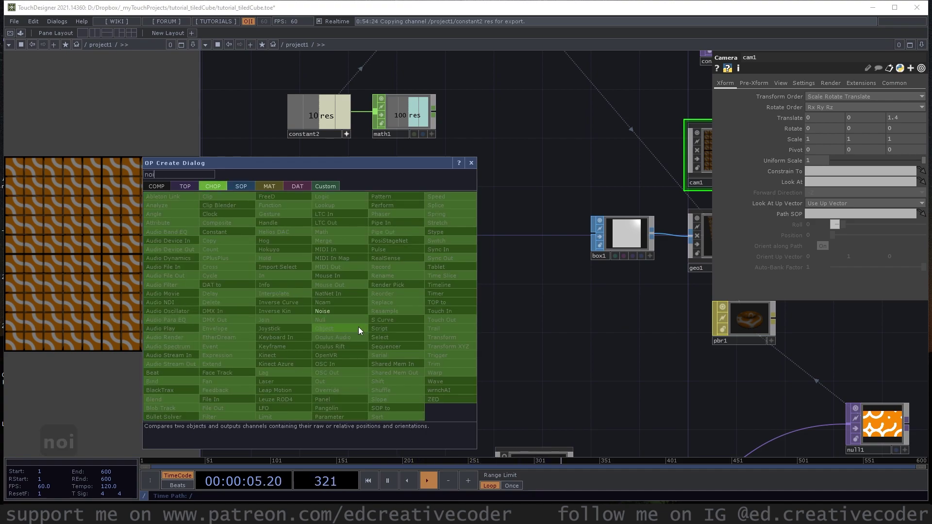
click(339, 309)
click(301, 255)
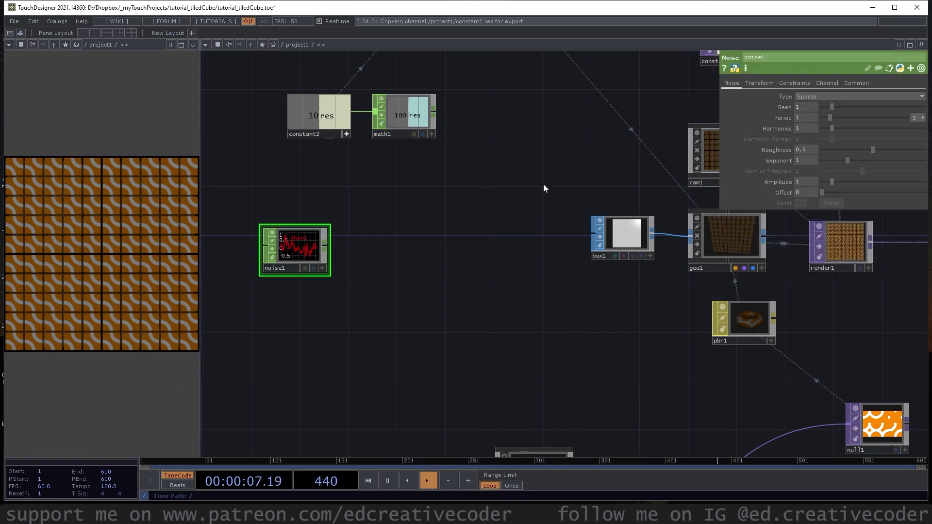
Step: Set the Noise CHOP's channel names to rx ry rz
click(827, 83)
click(820, 96)
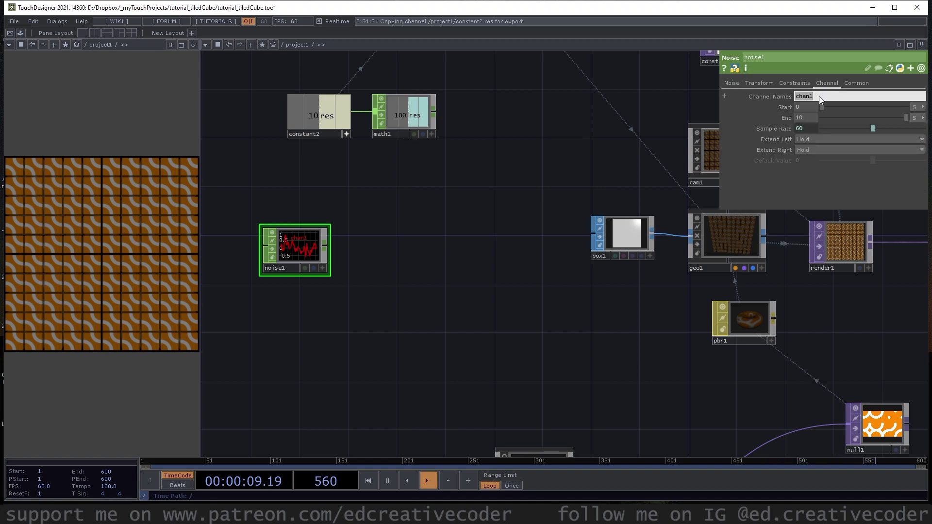
text(rx ry rz)
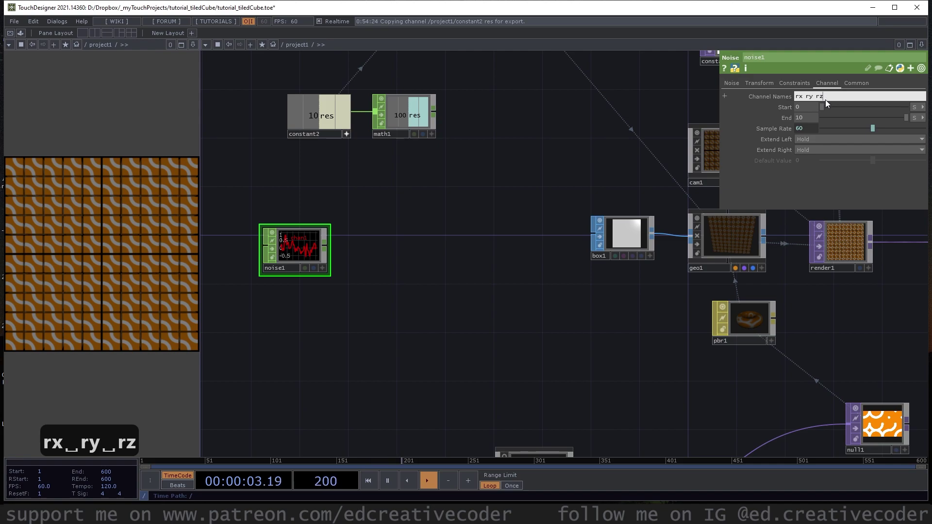
key(Return)
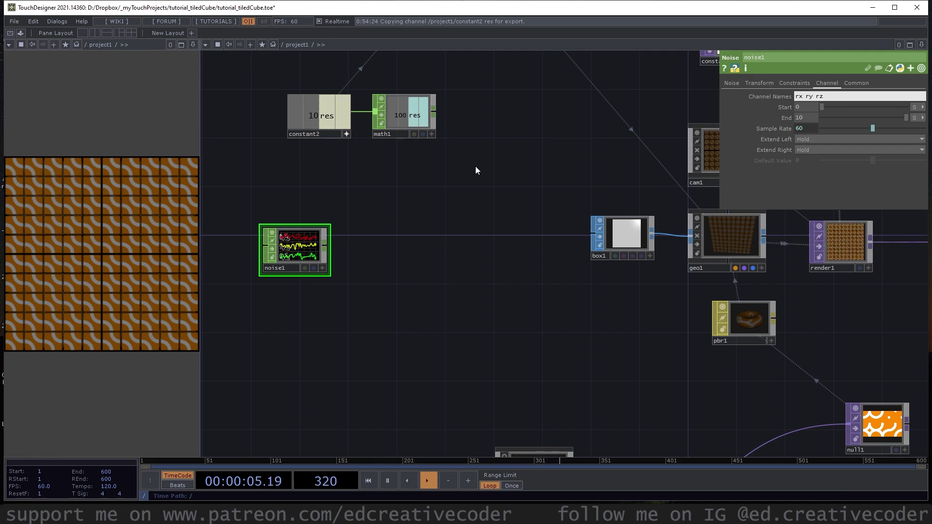
Step: Drive the Noise CHOP's End parameter with math1's res channel, in samples, using the expression op('math1')['res']-1
click(433, 133)
drag(415, 116, 803, 116)
click(915, 118)
click(912, 128)
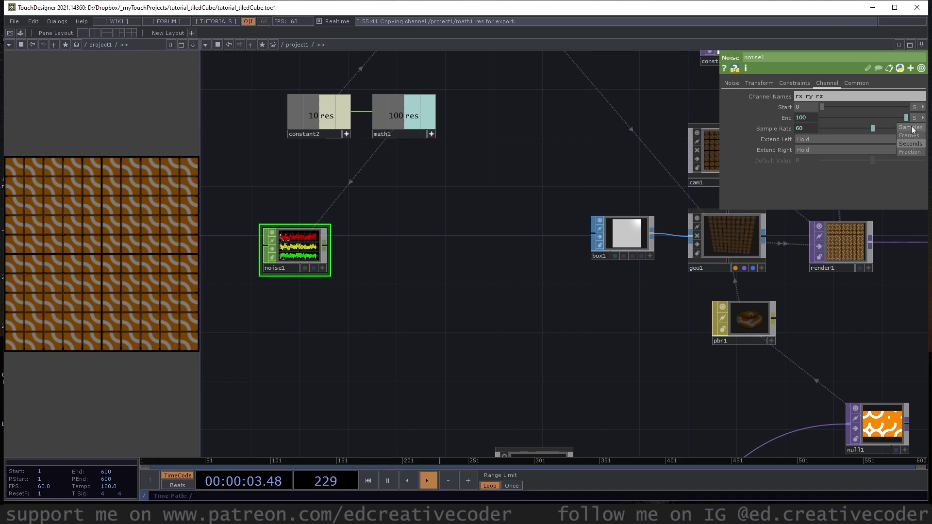
click(790, 118)
text(-1)
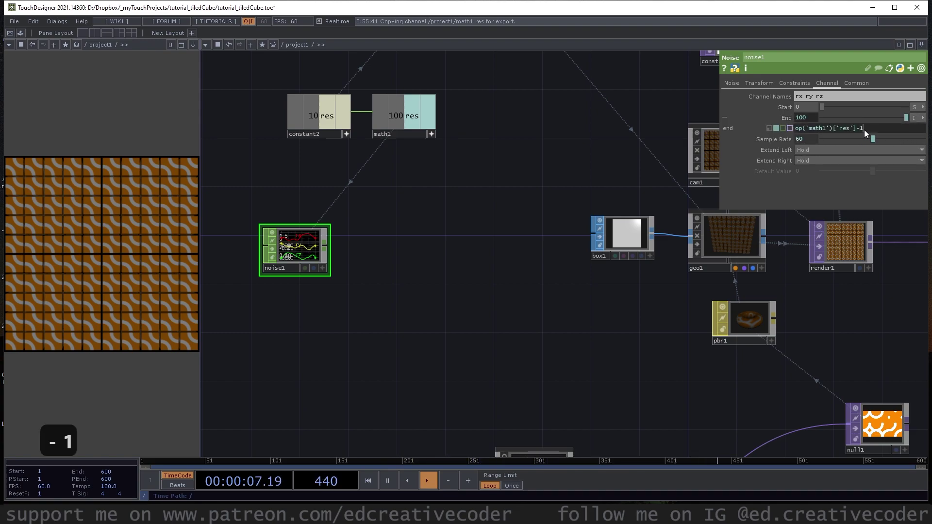
key(Return)
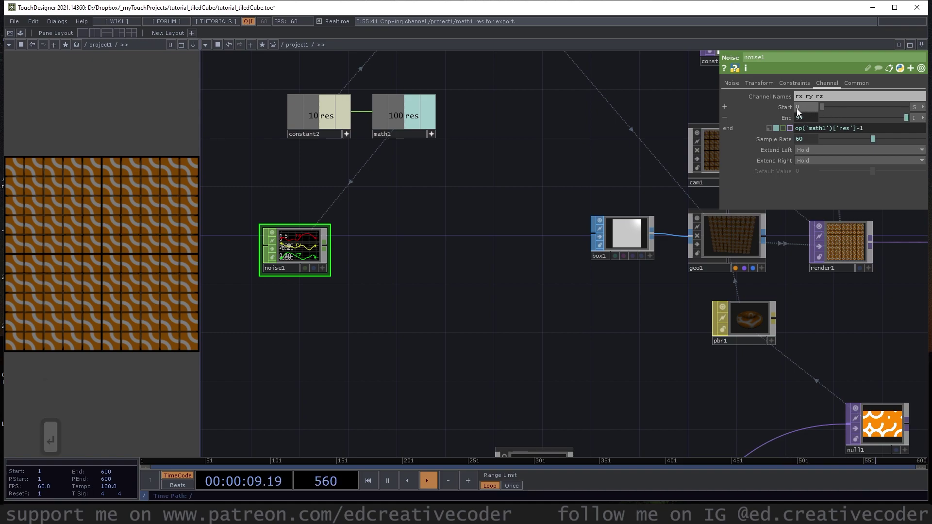
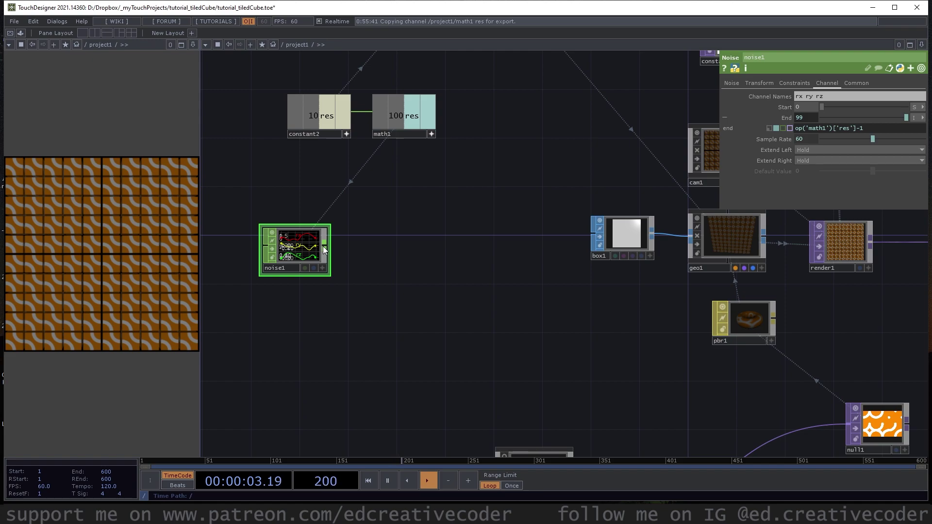
Step: Move the Noise CHOP slightly lower in the network and set its amplitude to 180
drag(309, 244, 297, 269)
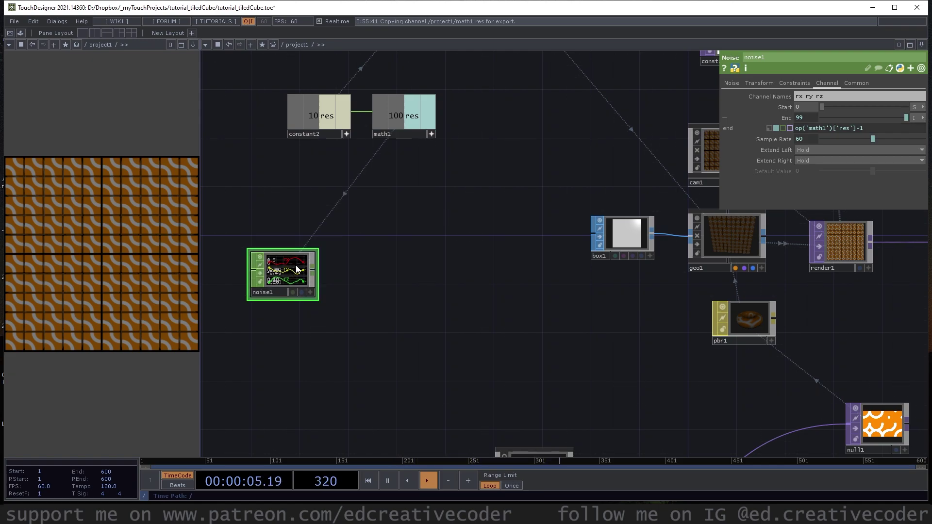
scroll(281, 271, up, 4)
scroll(386, 258, up, 4)
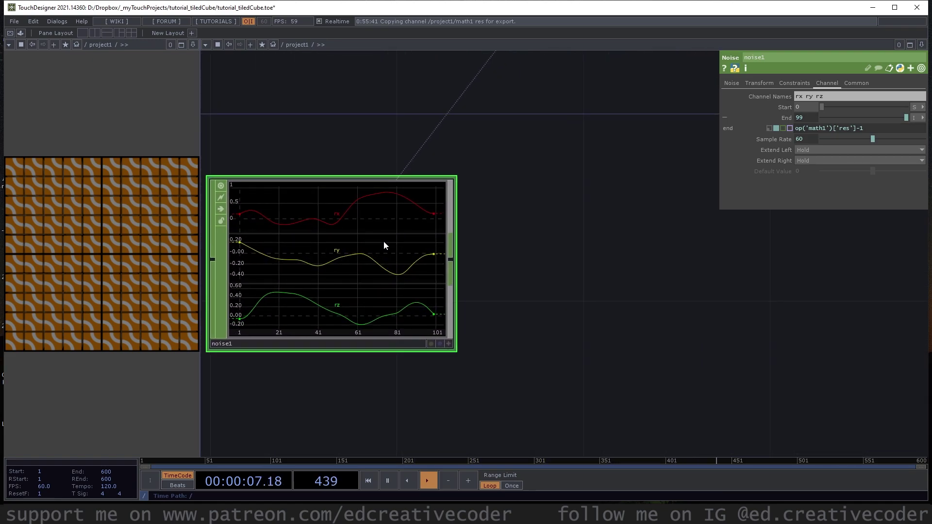
click(731, 83)
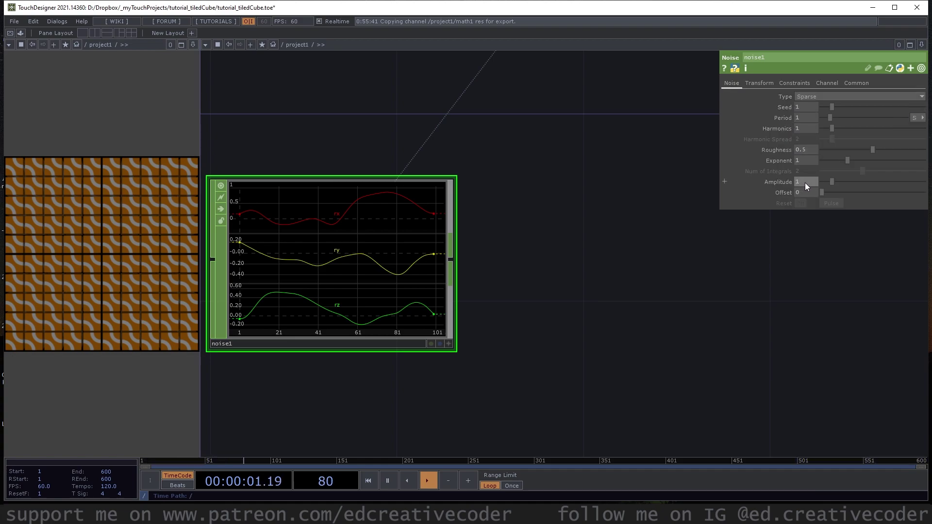
text(80)
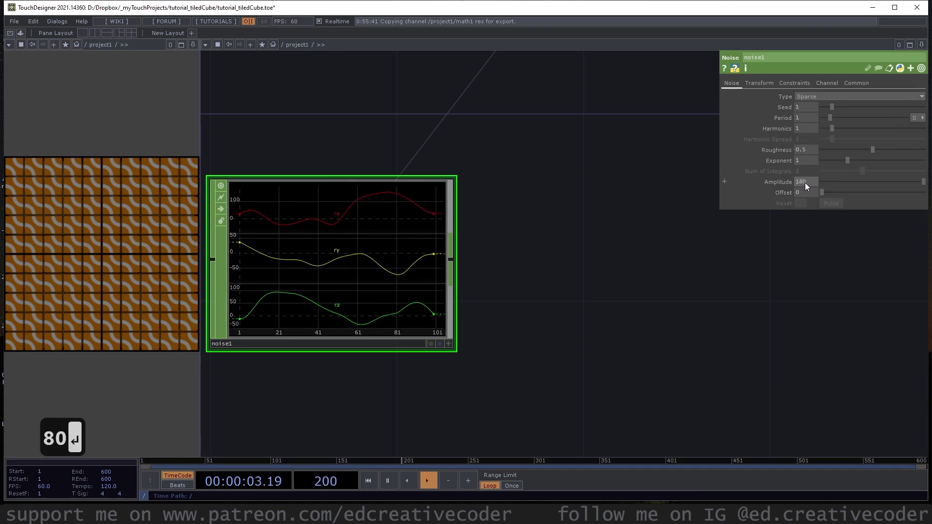
Step: Append a Limit CHOP to the output of the Noise CHOP
drag(566, 261, 539, 260)
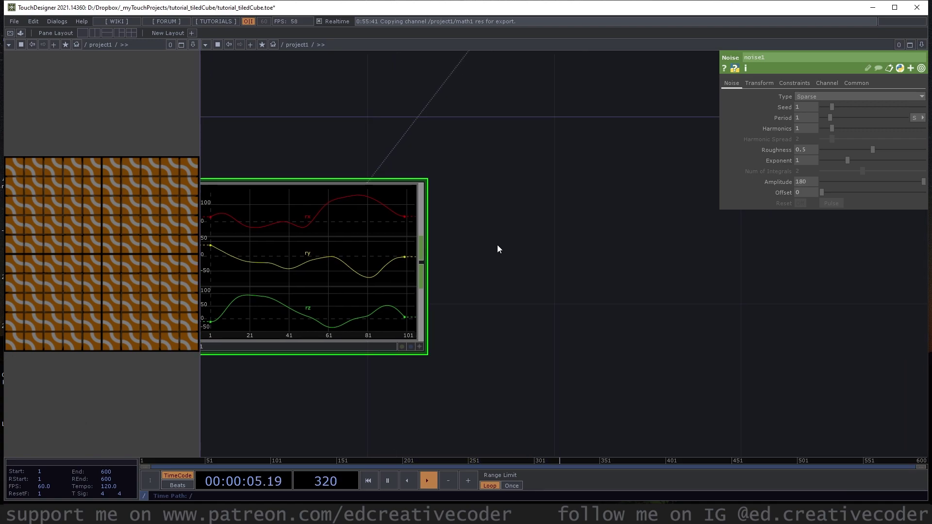
scroll(495, 247, down, 2)
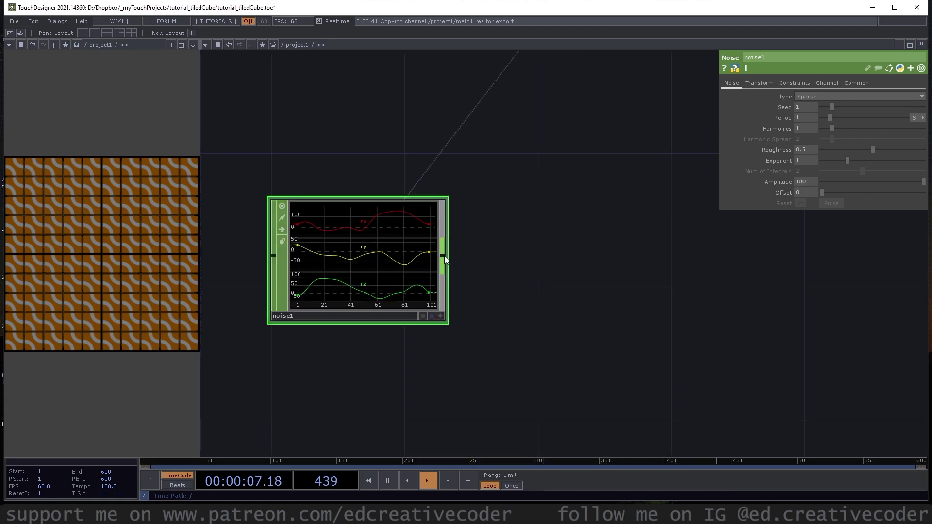
right_click(444, 255)
text(limi)
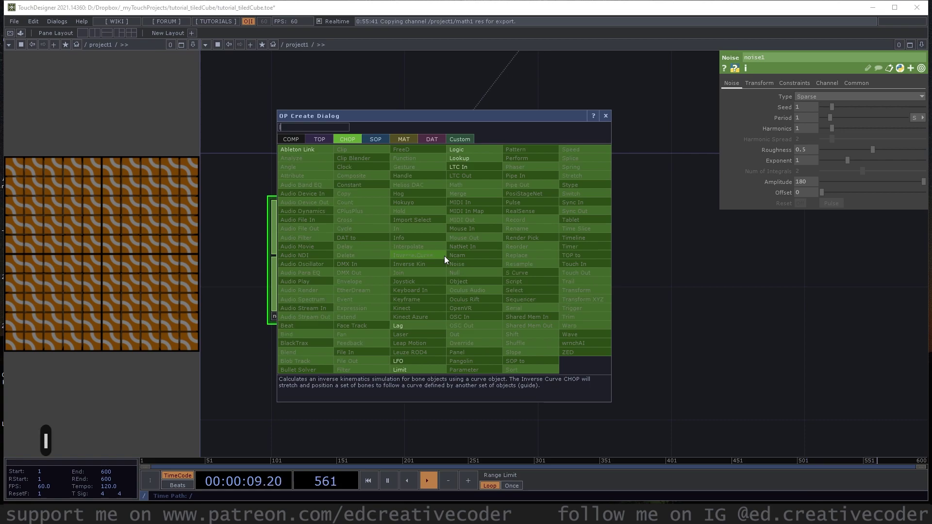
click(423, 369)
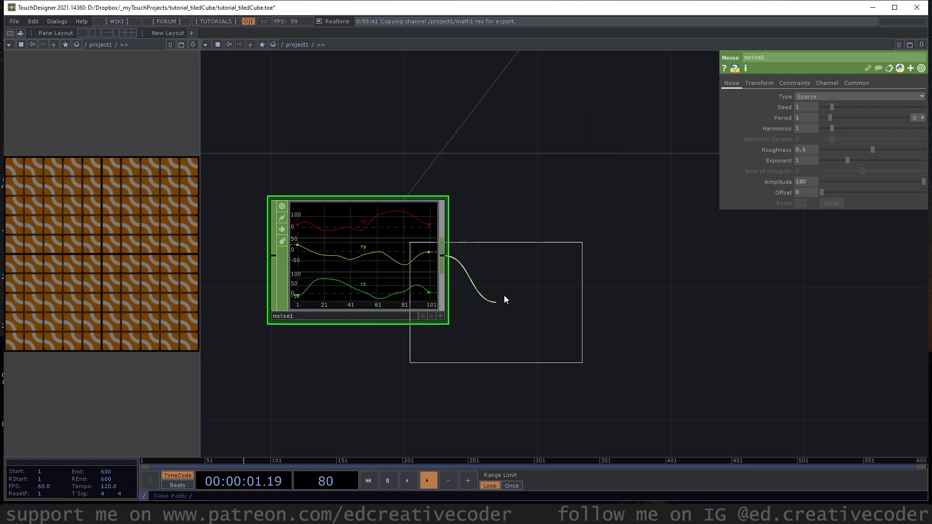
click(590, 262)
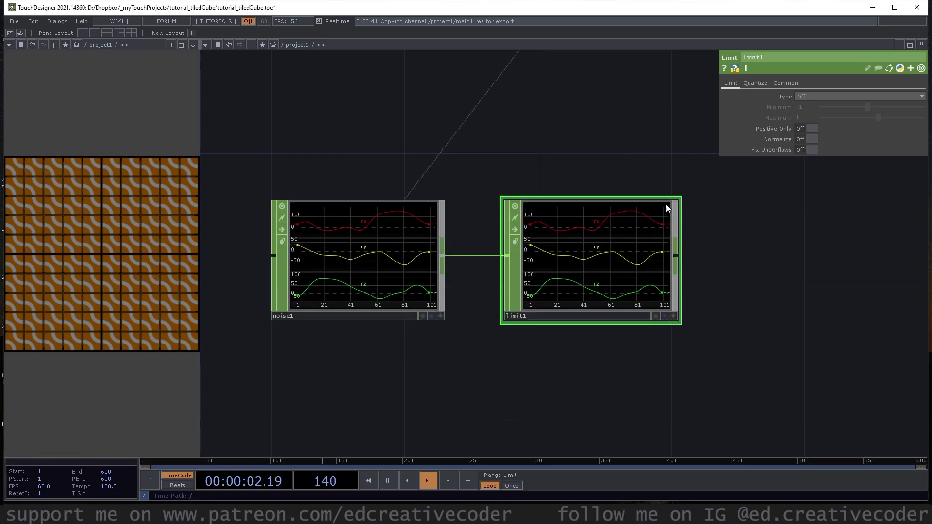
Step: Set the Limit CHOP's Quantize Value to Round with a Value Step of 90
click(755, 84)
click(800, 96)
click(806, 129)
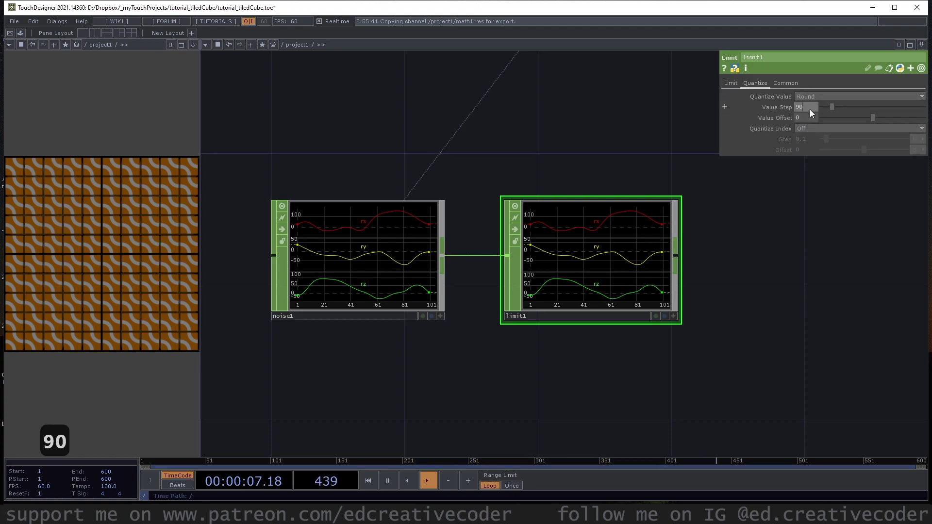
key(Return)
Step: Append a Null CHOP to the Limit CHOP, place it below the box and rename it null_rot
drag(737, 293, 446, 247)
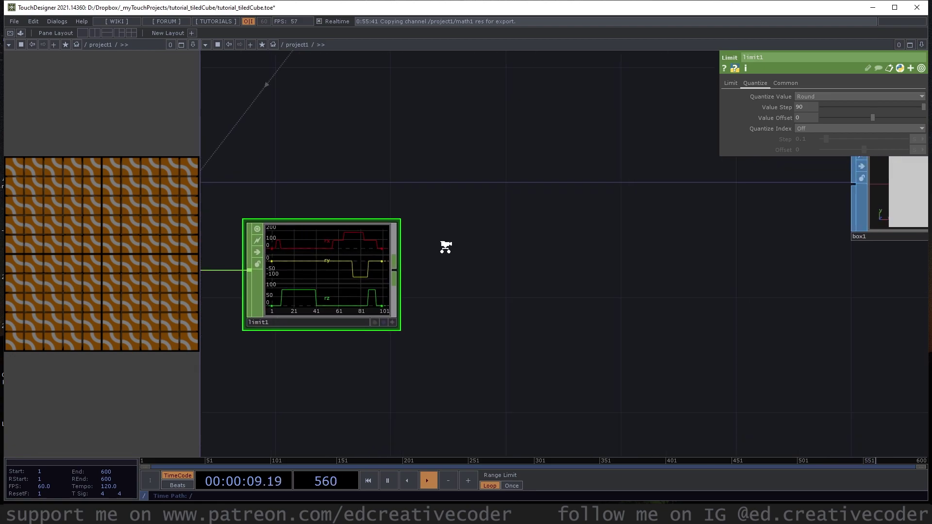
scroll(446, 248, down, 5)
right_click(431, 254)
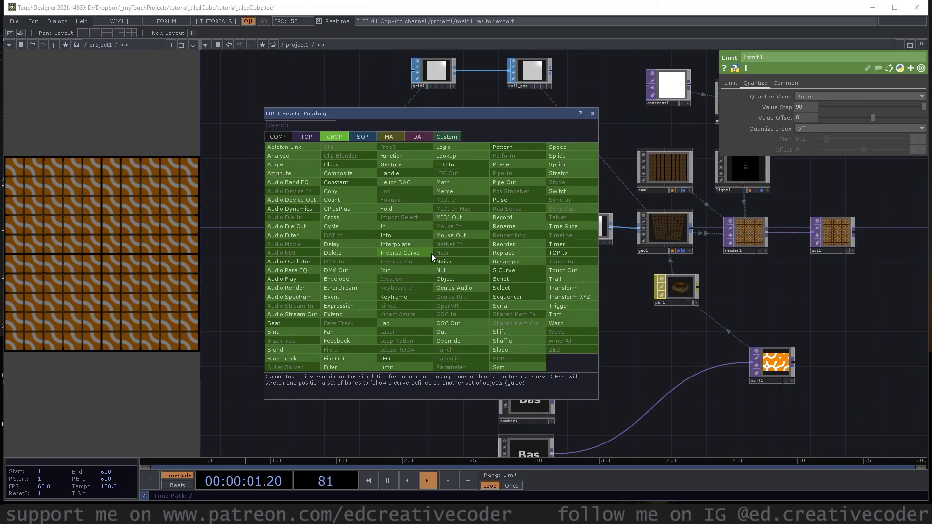
text(nu)
click(411, 246)
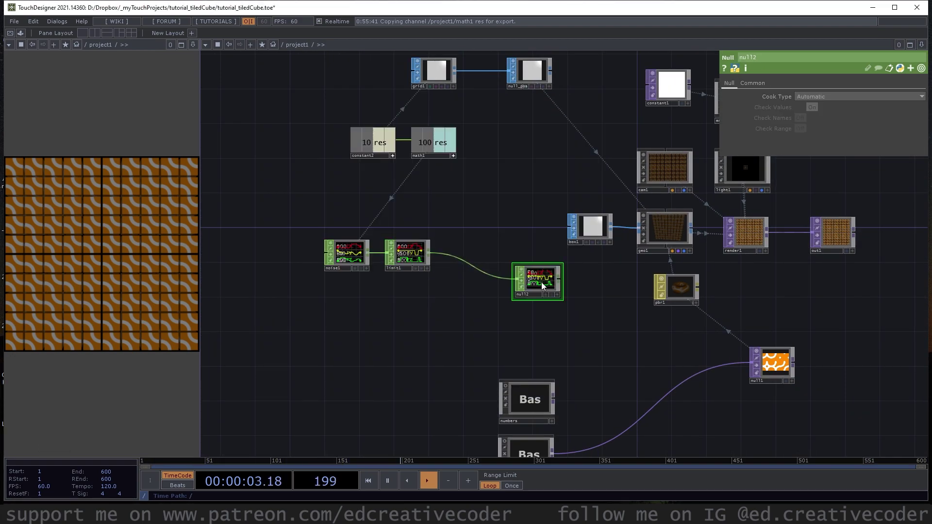
click(541, 281)
scroll(538, 283, up, 5)
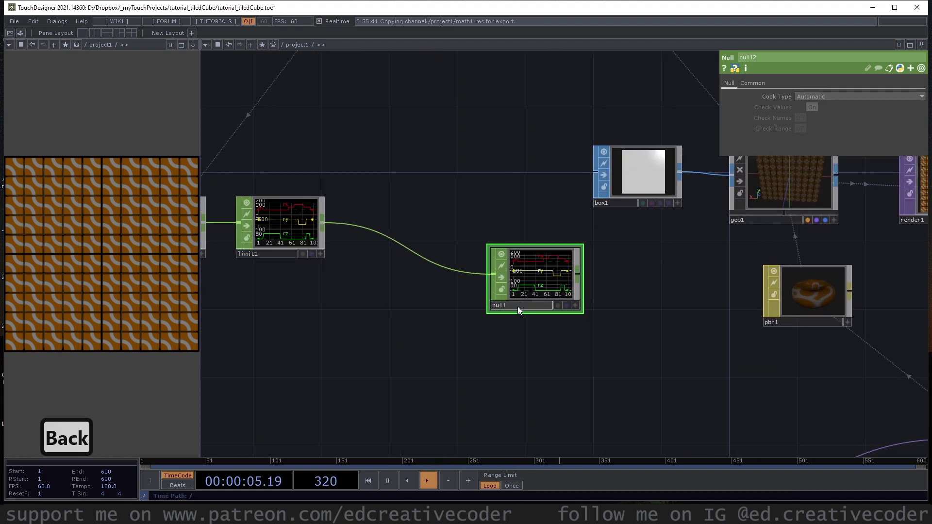
key(Return)
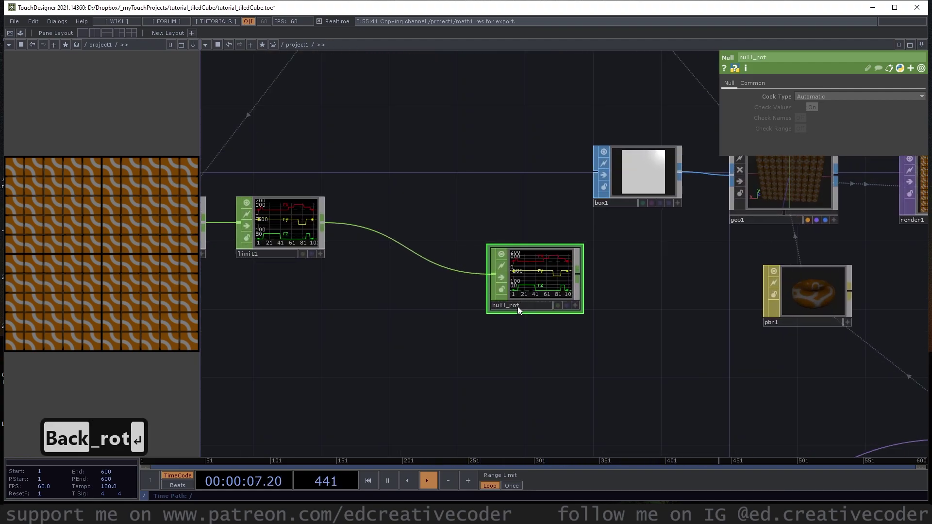
Step: Set geo1's instance Rotate OP to null_rot and map Rotate X, Y and Z to the rx, ry and rz channels
drag(609, 280, 460, 320)
click(642, 217)
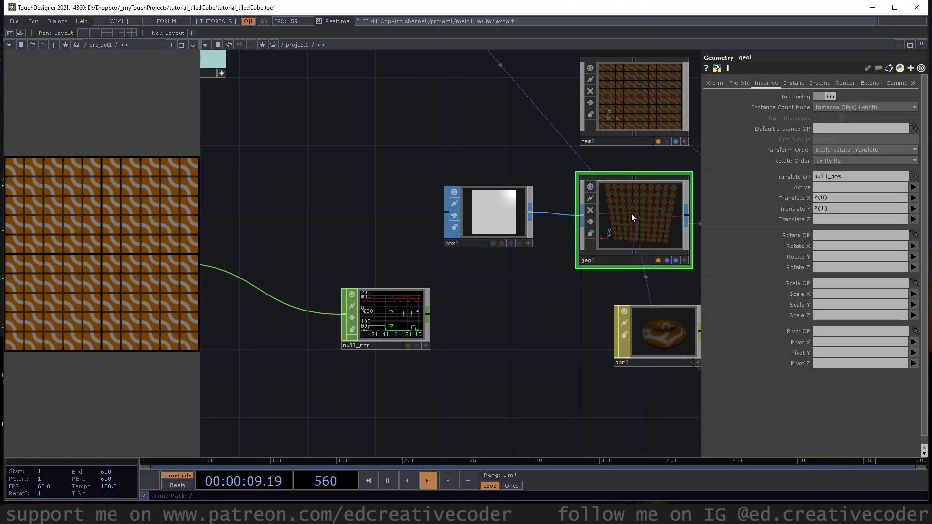
drag(384, 318, 832, 236)
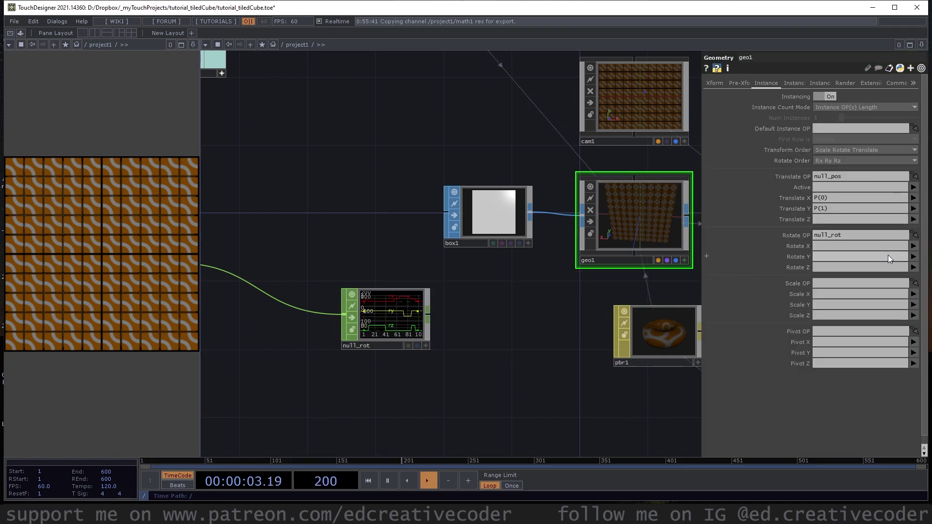
click(916, 258)
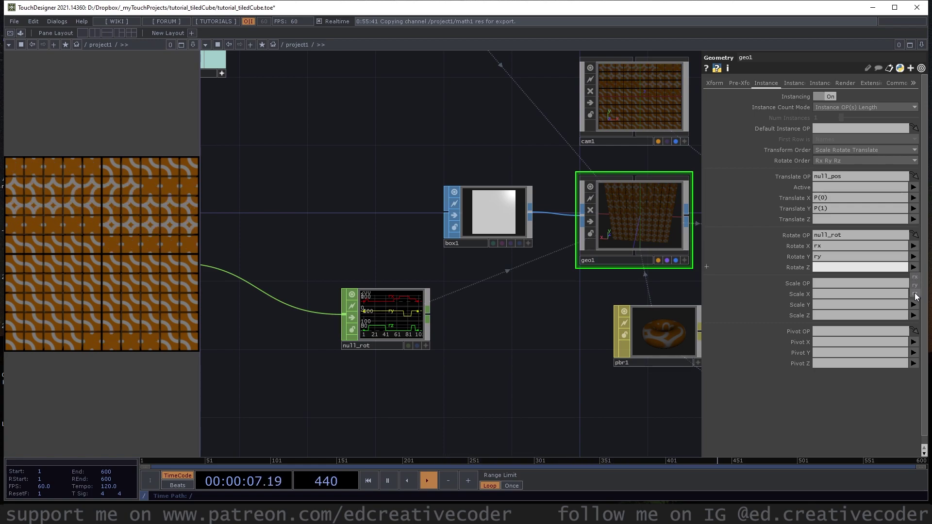
click(916, 294)
Step: Animate the Noise CHOP by setting its Z translation to the expression absTime.seconds
drag(384, 169, 552, 153)
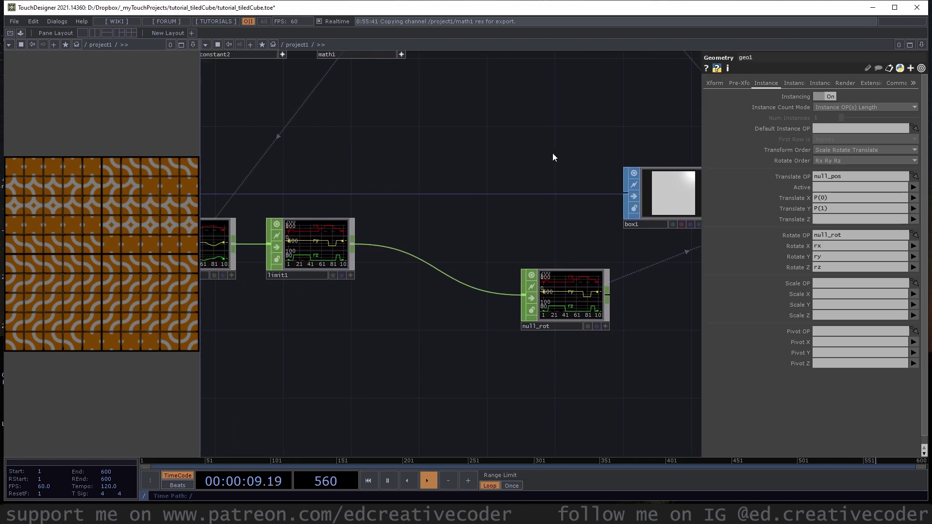
scroll(537, 159, down, 3)
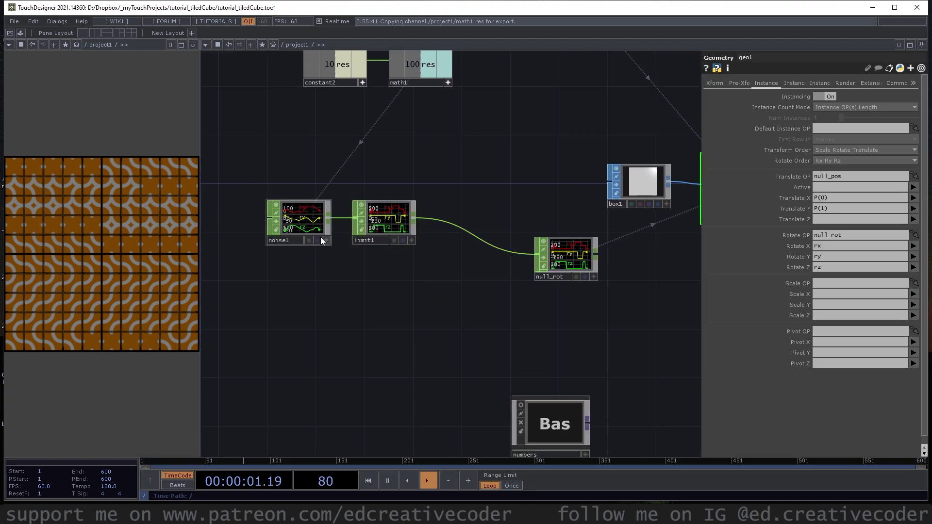
click(301, 212)
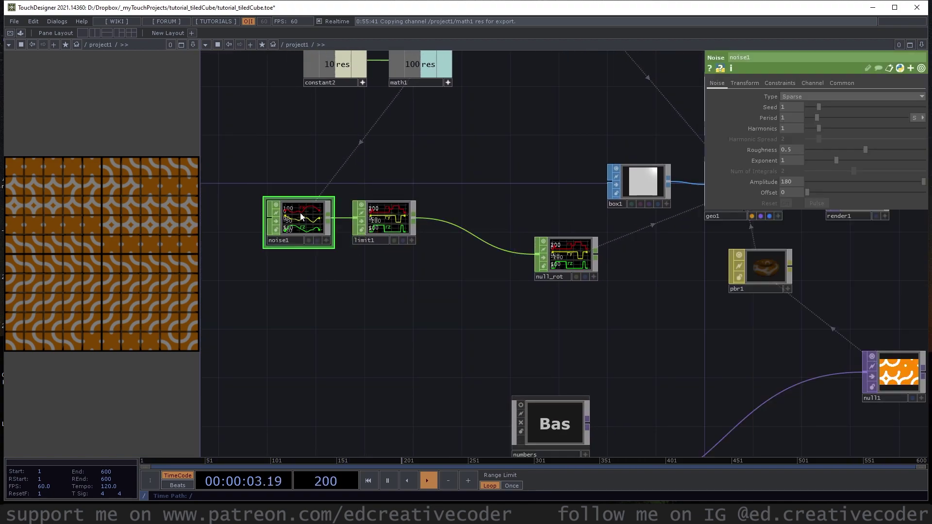
click(751, 84)
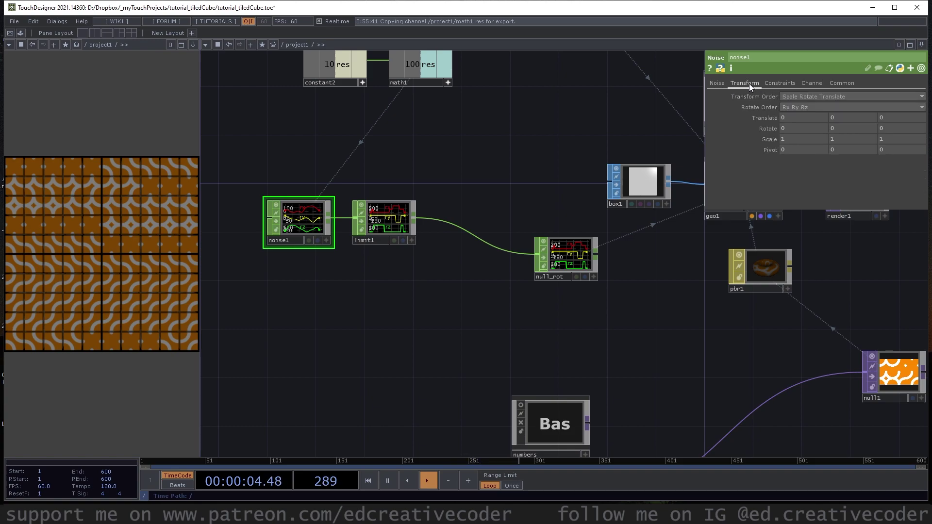
click(893, 119)
text(absTime.sec)
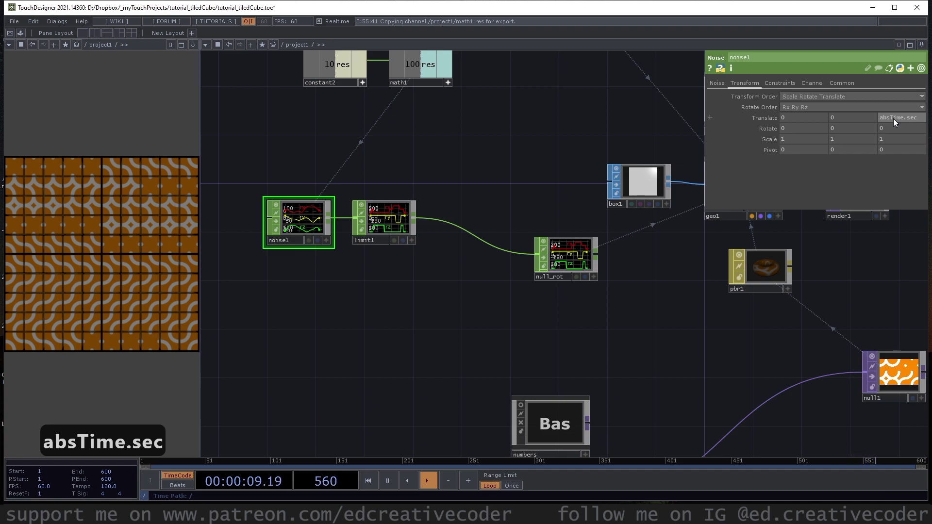
text(onds)
key(Return)
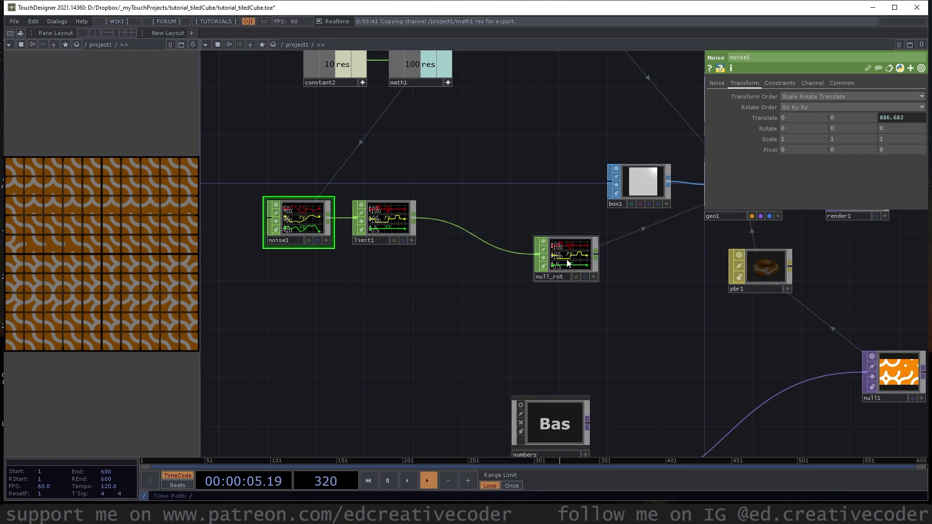
Step: Insert a Lag CHOP between limit1 and null_rot, with Lag per Sample on and both Lag values at 0.5
right_click(482, 232)
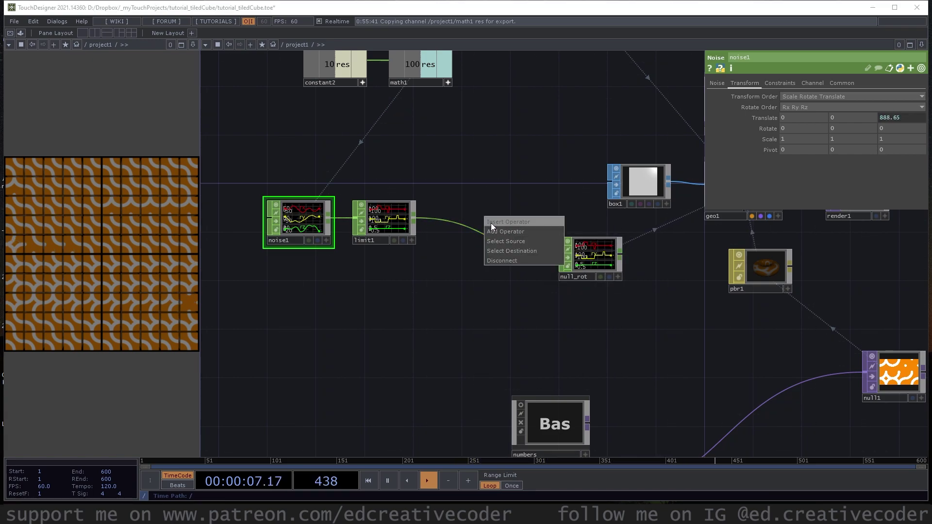
click(491, 223)
text(lag)
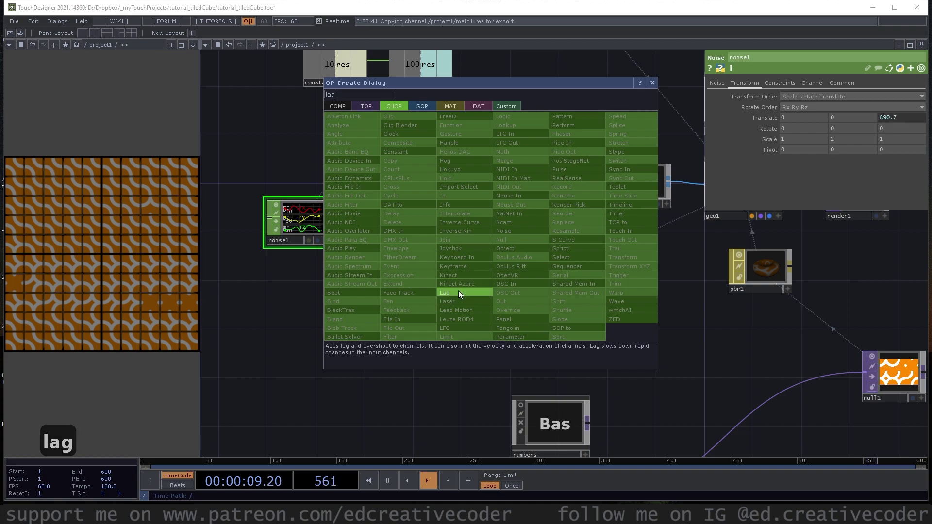
click(459, 290)
click(483, 241)
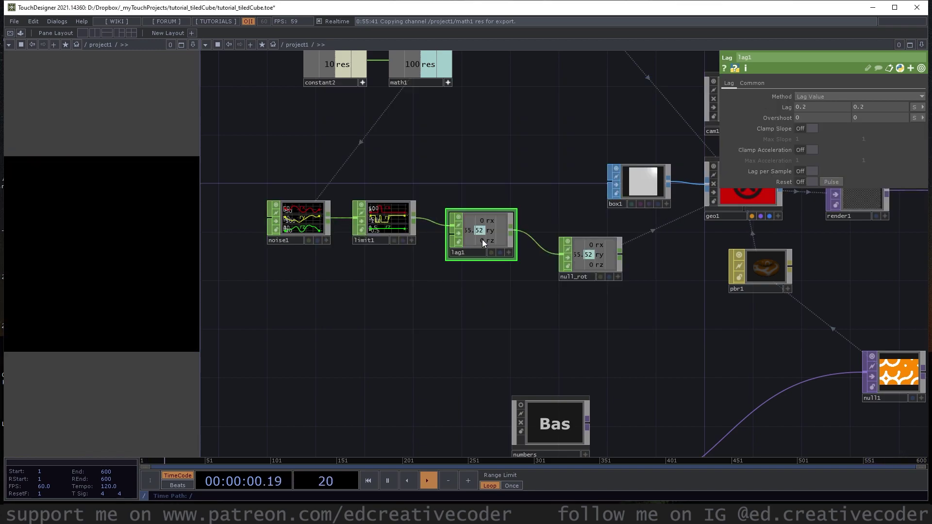
click(811, 170)
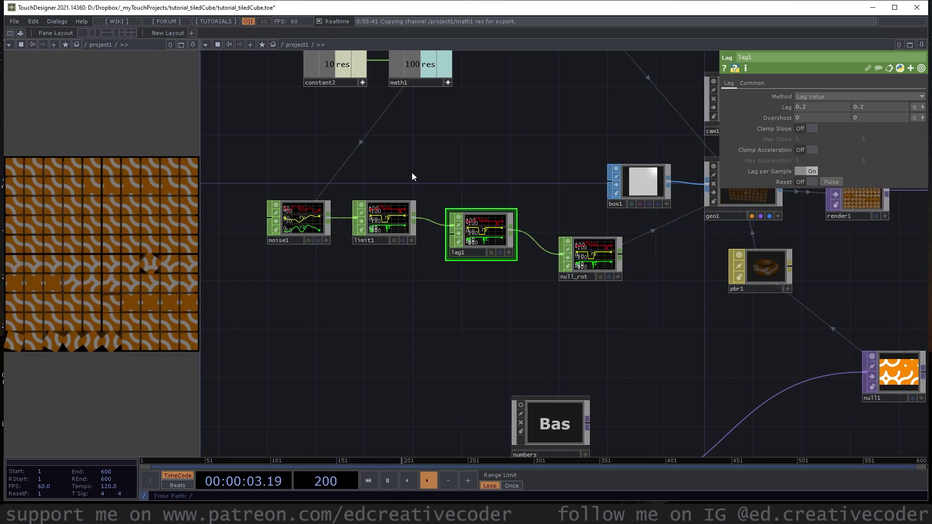
mouse_move(790, 107)
middle_down()
mouse_move(804, 107)
mouse_move(784, 97)
mouse_move(775, 111)
middle_up()
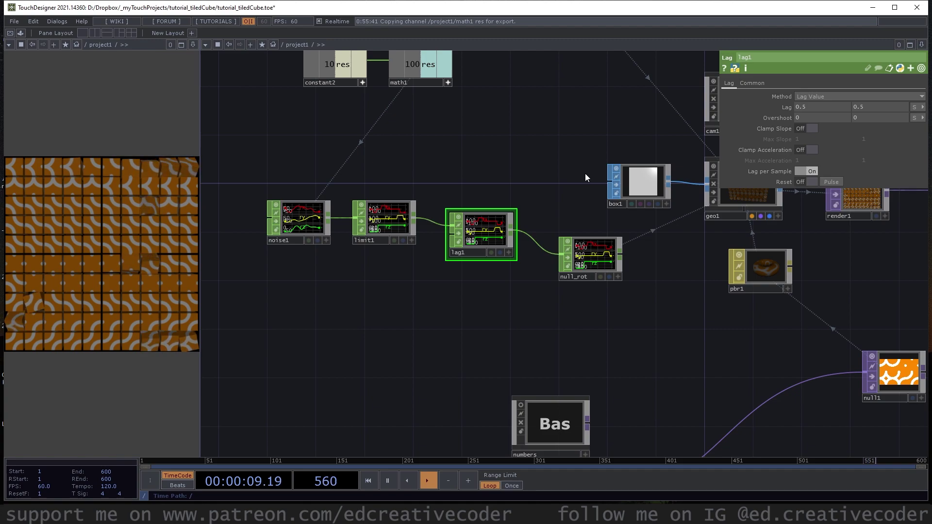
Step: Set the Dimmer of light1 to 2
drag(591, 298, 421, 316)
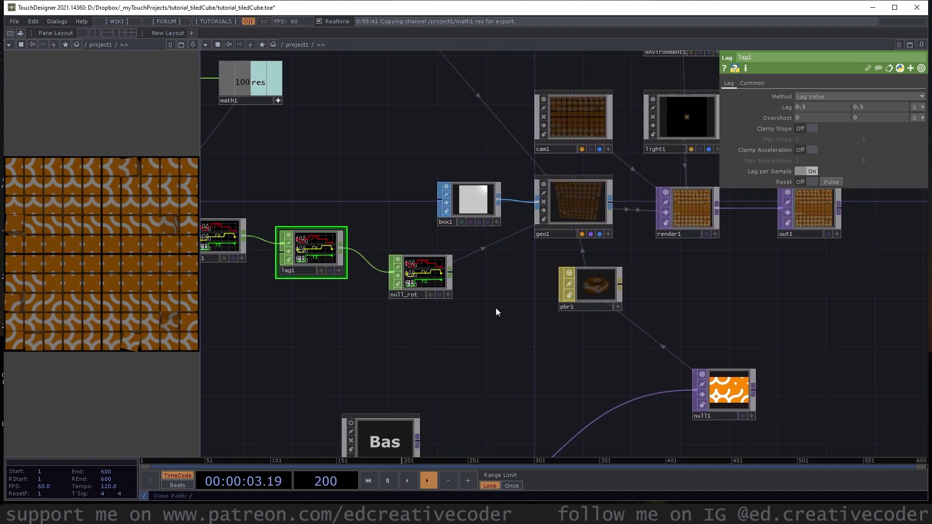
drag(627, 301, 343, 360)
drag(540, 156, 510, 216)
click(374, 232)
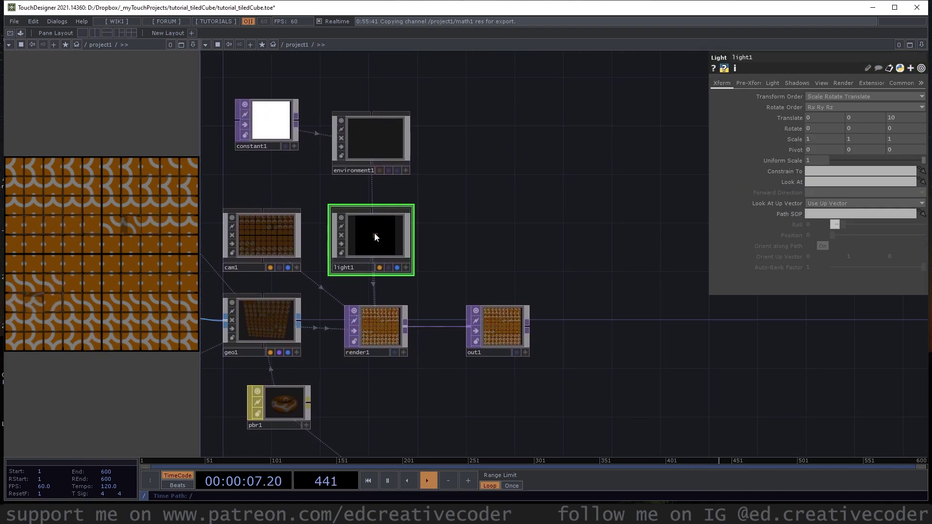
click(773, 83)
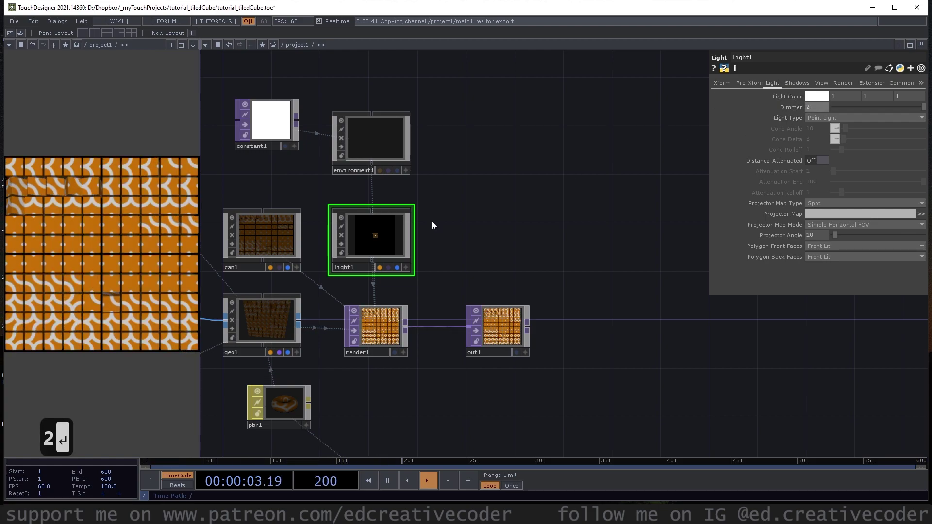
Step: Reposition light1 interactively through its viewer so it lights the tile grid at an angle from one side
drag(507, 237, 531, 239)
scroll(472, 234, up, 6)
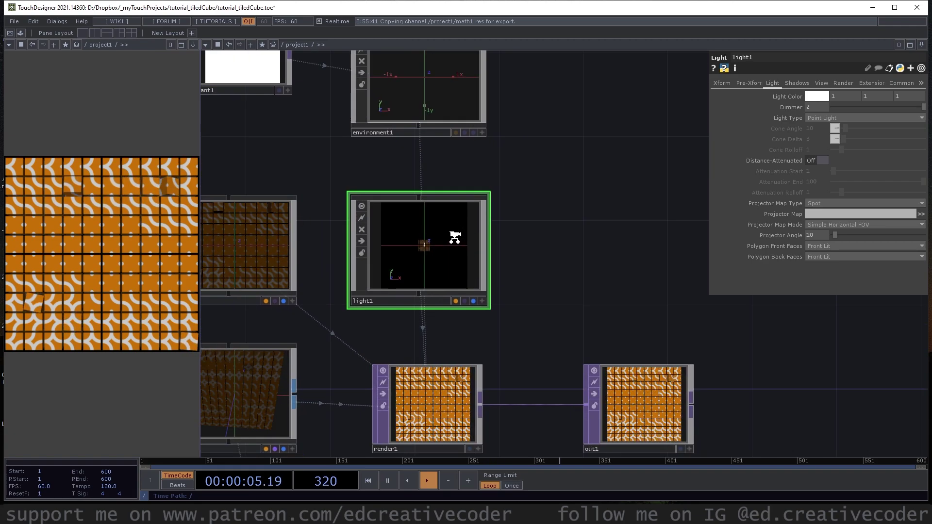
click(503, 342)
drag(388, 248, 419, 246)
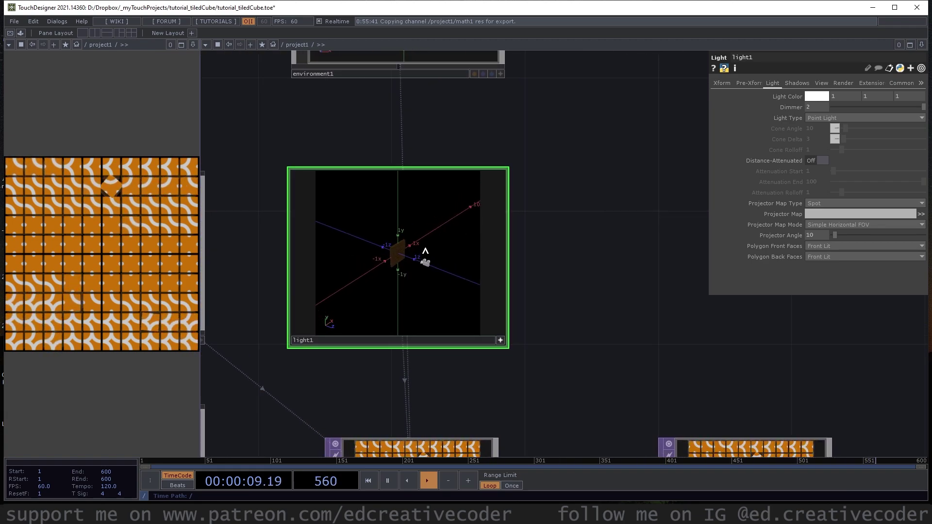
scroll(426, 245, up, 4)
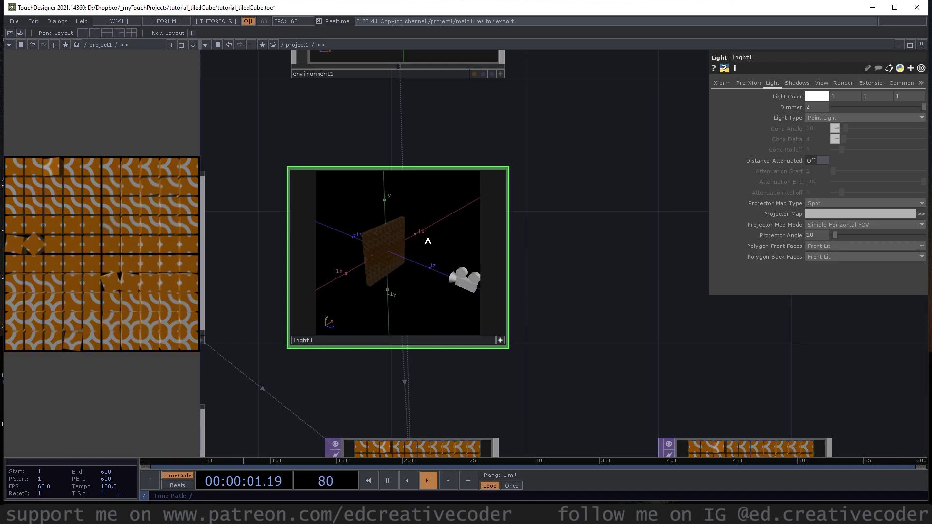
drag(441, 232, 440, 241)
Step: Set light1's Shadow Type to Soft, 2D Mapped and fine-tune the light's angle toward the tile grid
click(796, 83)
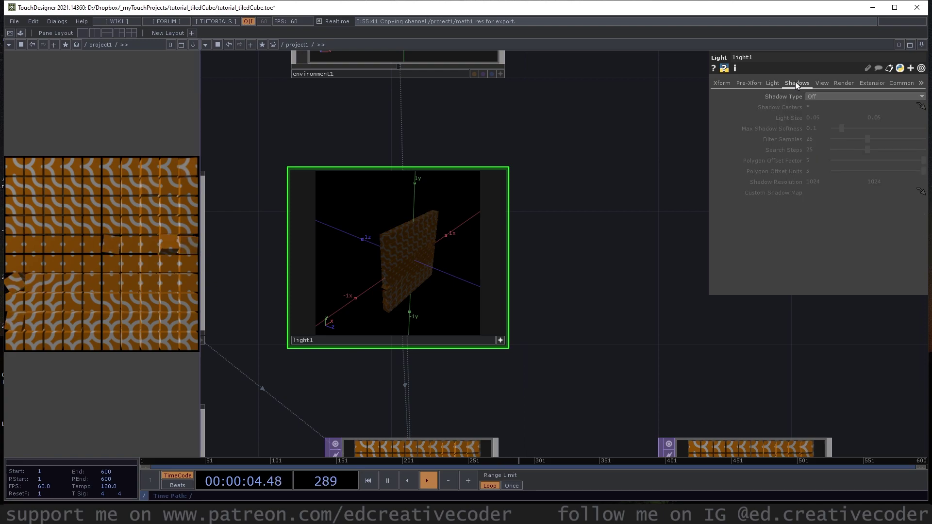
click(816, 96)
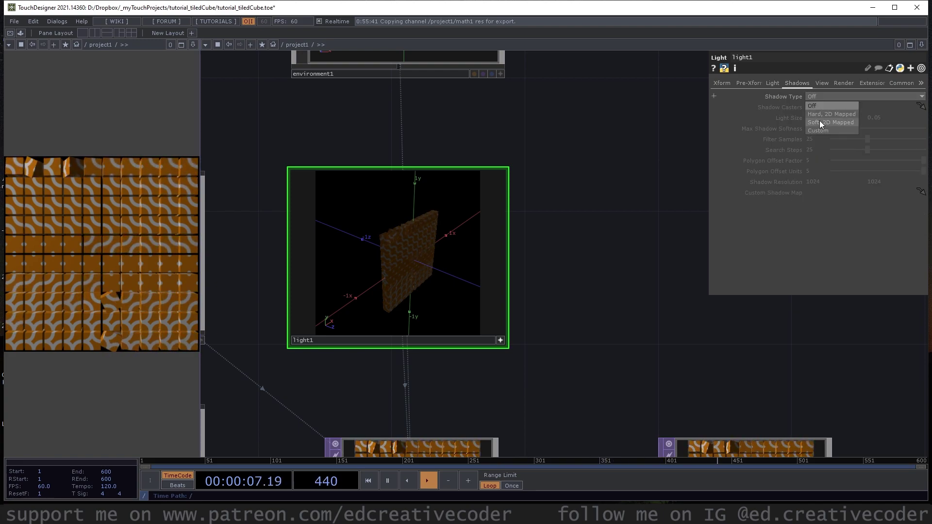
click(820, 121)
drag(395, 243, 418, 246)
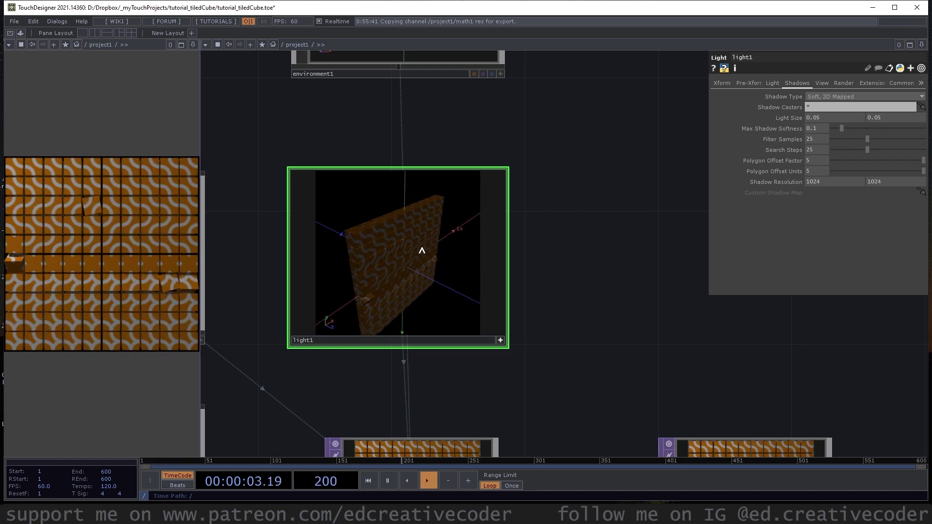
click(502, 339)
Step: Duplicate light1 and place the copy beside it, above the render output
scroll(531, 287, down, 4)
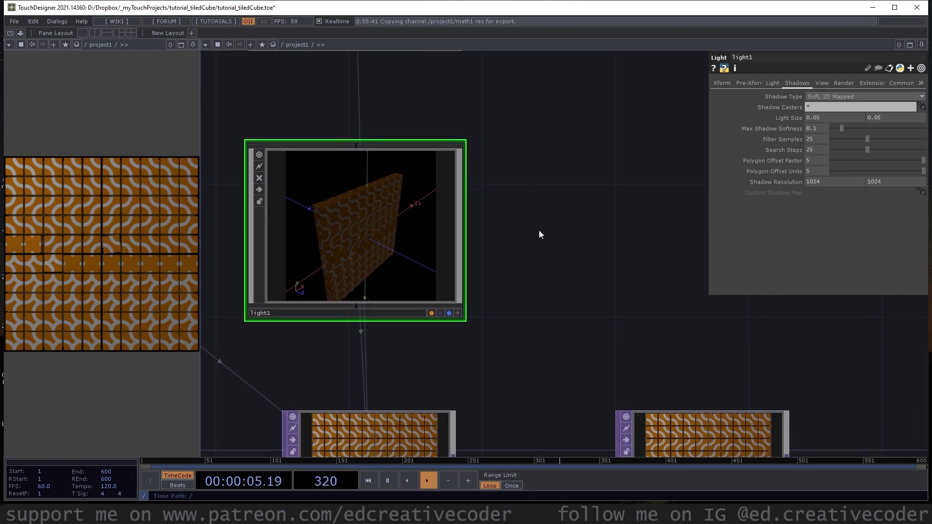
key(ctrl+c)
key(ctrl+v)
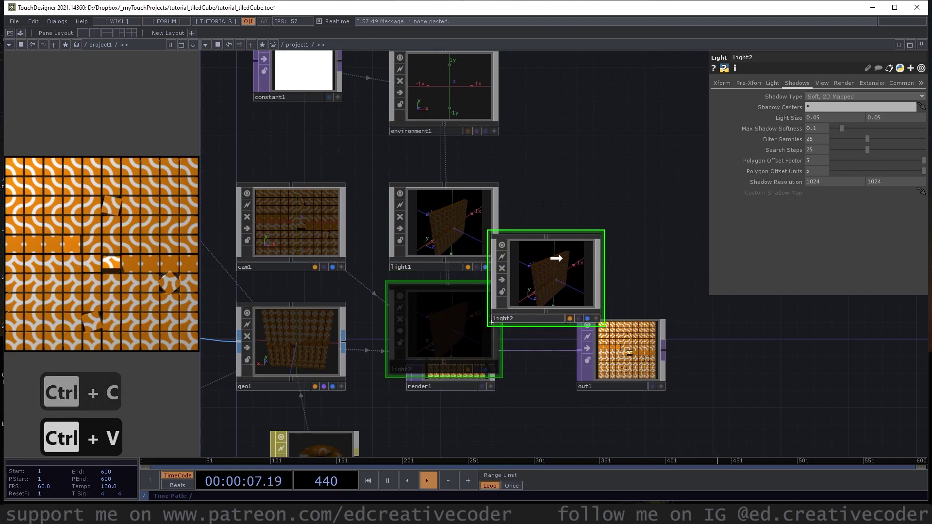
click(625, 292)
Step: Reposition light2 interactively through its viewer so it lights the tile grid from above
scroll(528, 292, up, 4)
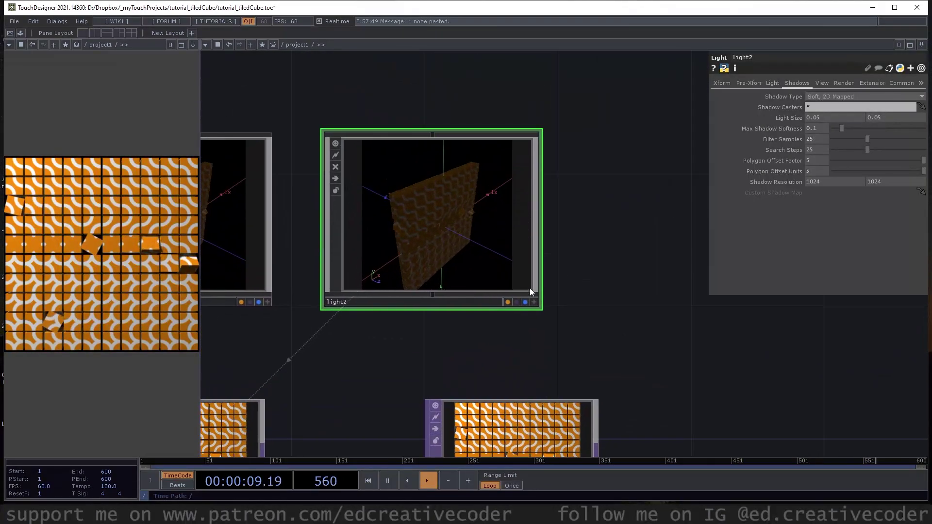
click(534, 302)
drag(466, 190, 466, 222)
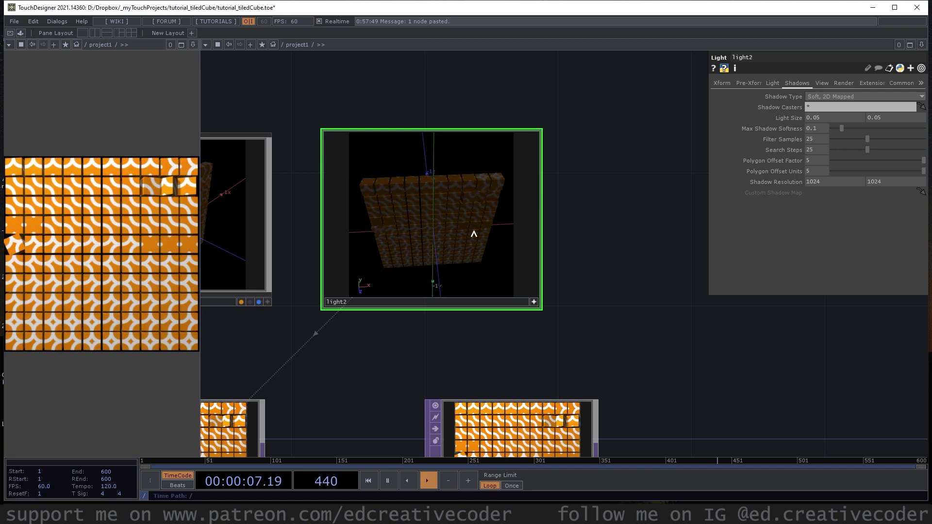
click(534, 302)
drag(481, 310, 569, 227)
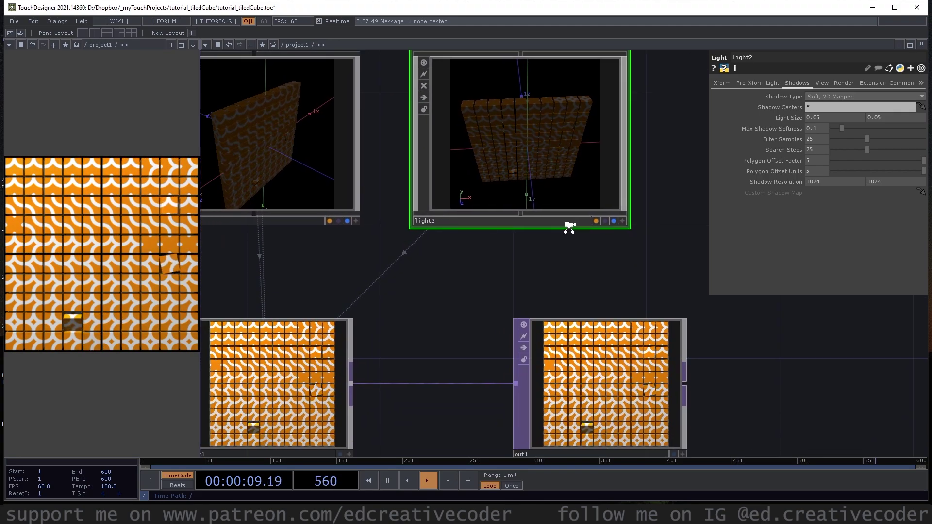
scroll(570, 227, down, 5)
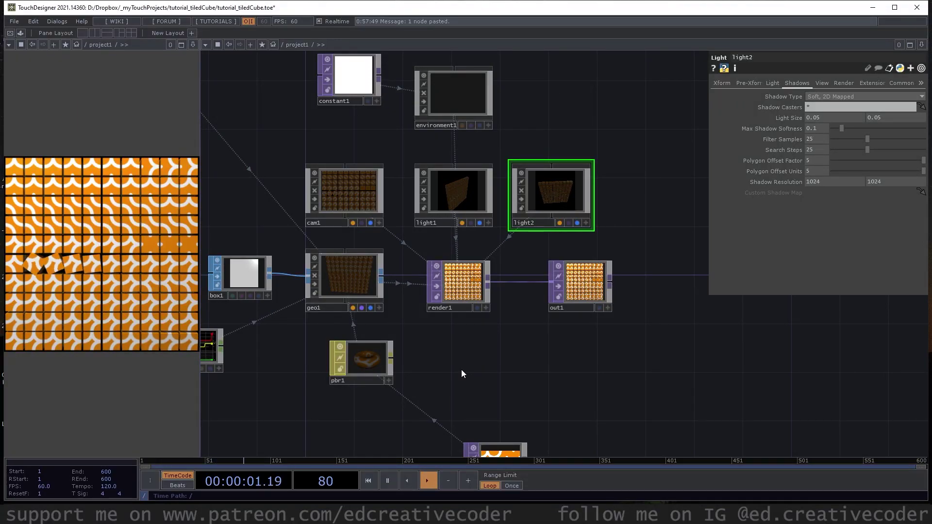
drag(461, 370, 556, 217)
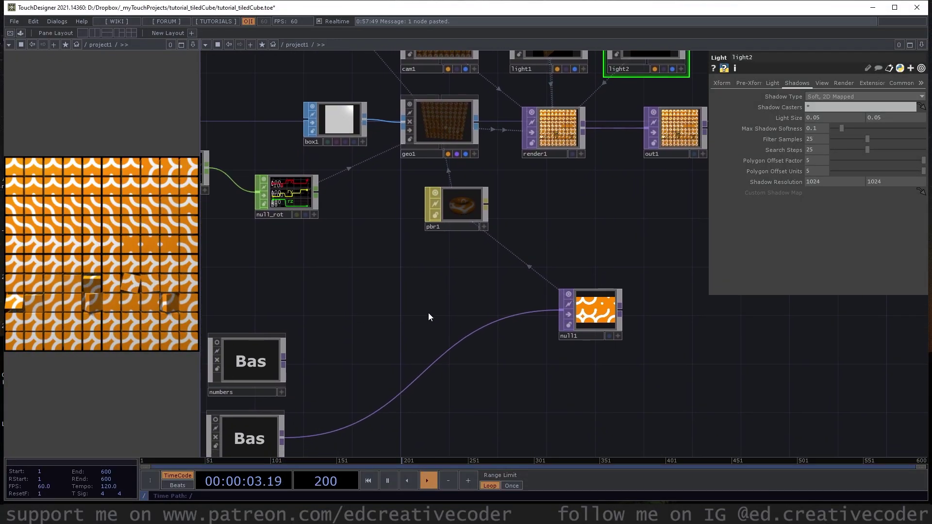
Step: Insert a Noise TOP on the connection between the tiles component and null1
drag(428, 314, 478, 190)
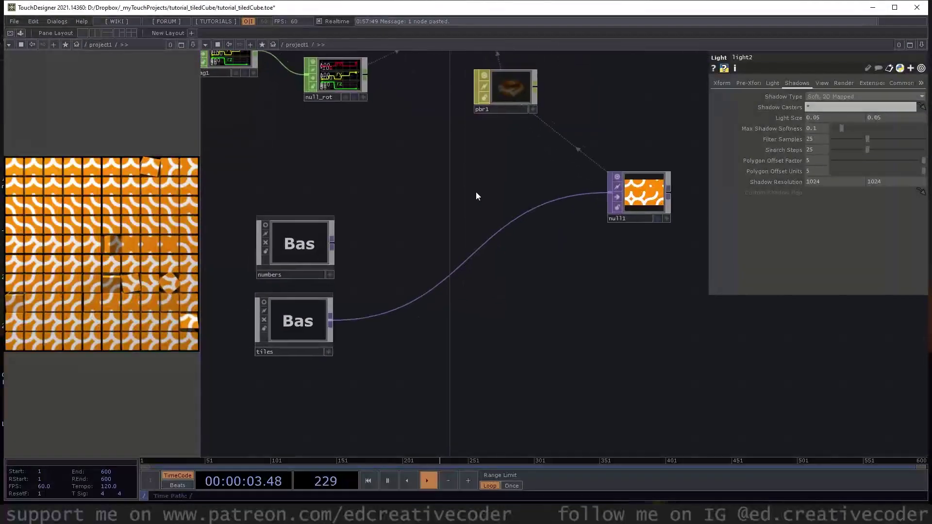
right_click(461, 262)
click(470, 256)
text(m)
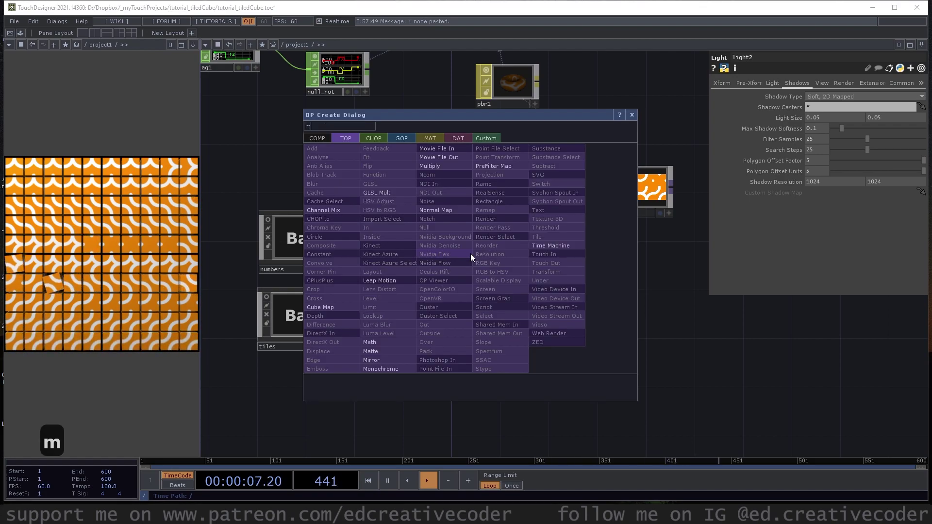
key(BackSpace)
text(noi)
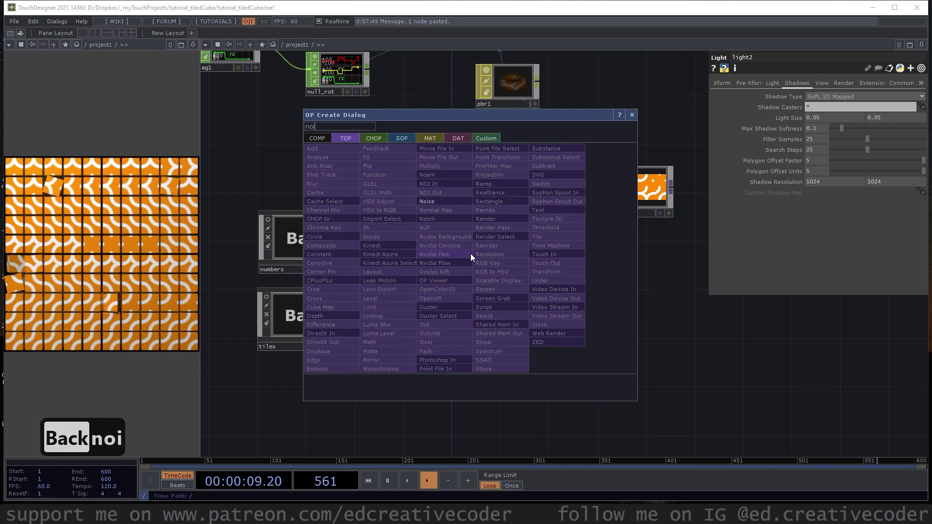
click(431, 201)
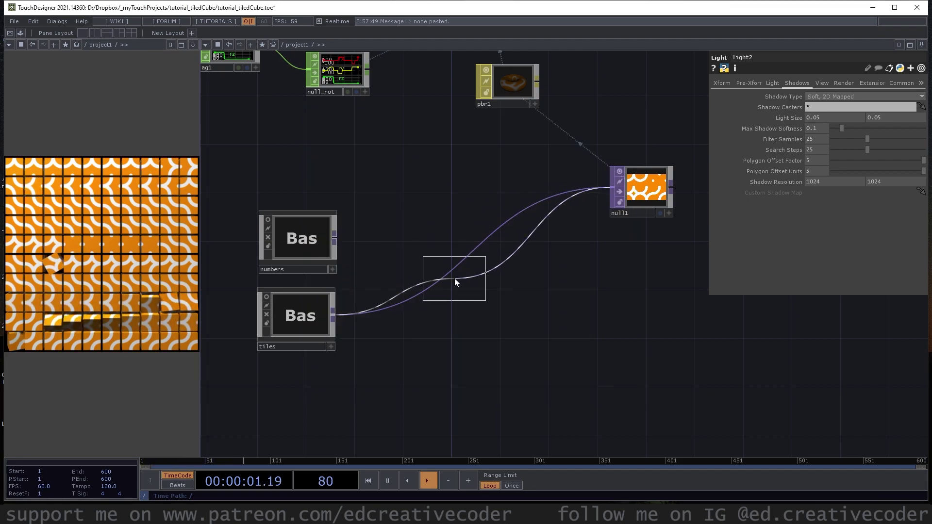
click(455, 278)
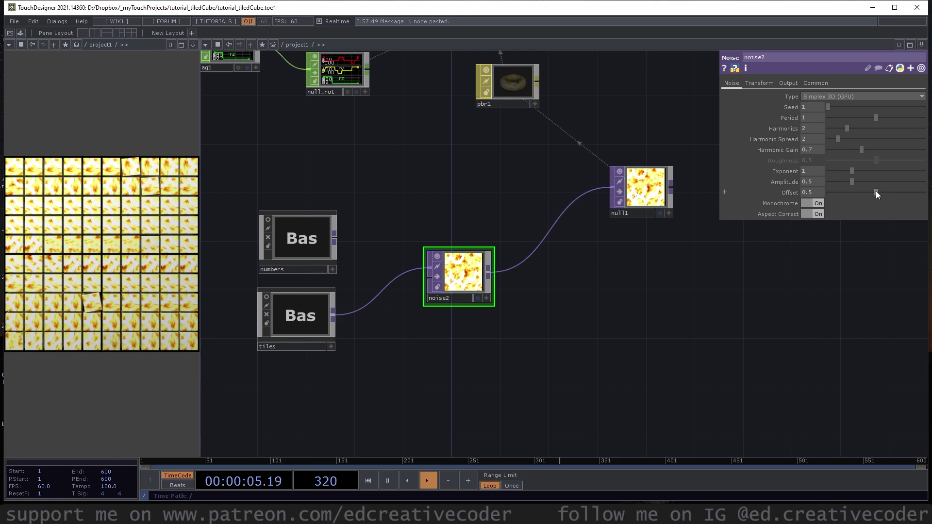
Step: Set noise2's Offset to 0, Period to 0 and Amplitude to 0.09 for a fine grain over the tile texture
drag(876, 192, 805, 196)
drag(877, 118, 790, 115)
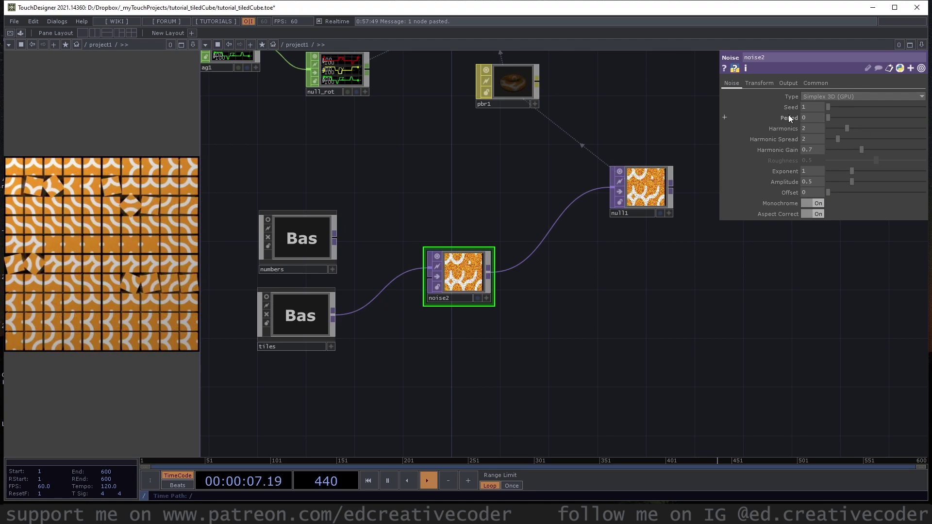
drag(852, 182, 833, 182)
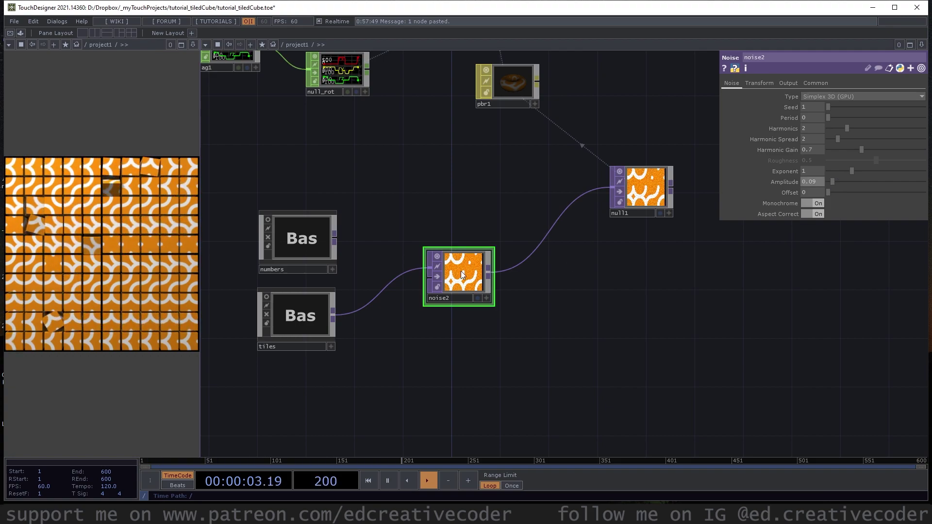
scroll(461, 273, up, 6)
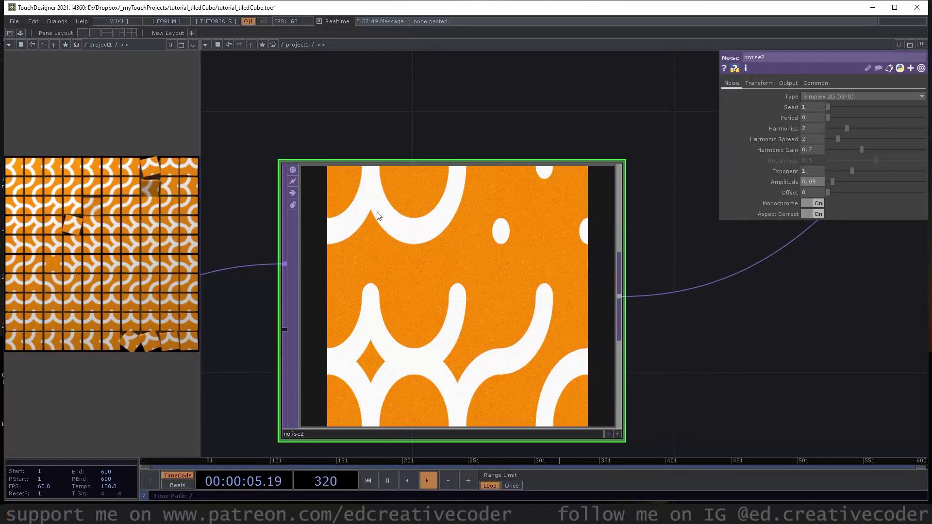
scroll(355, 242, down, 4)
drag(626, 354, 446, 303)
scroll(456, 322, down, 2)
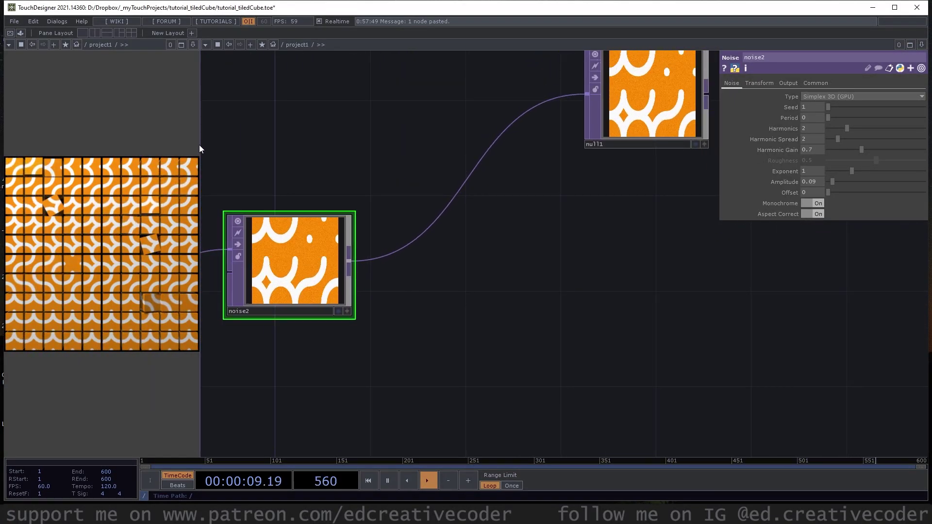
Step: Widen the output preview pane and move null1 closer to noise2
drag(200, 147, 335, 141)
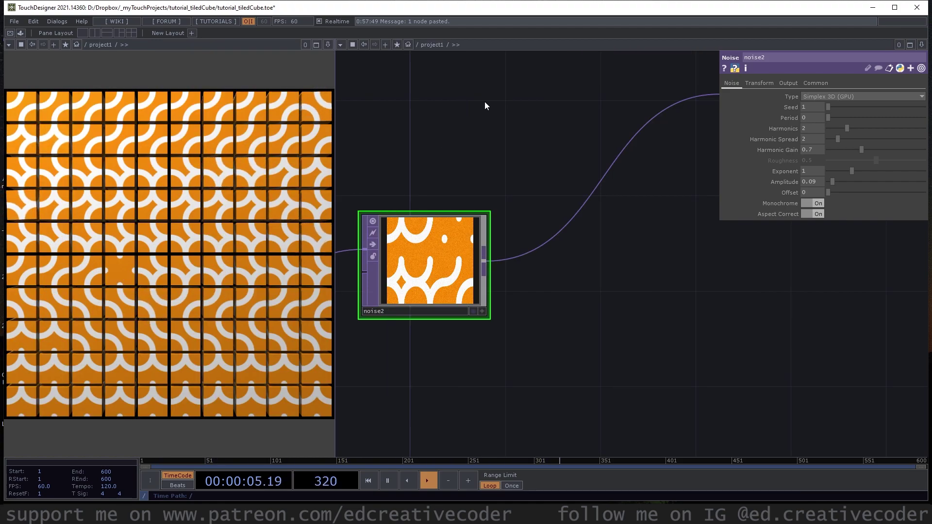
scroll(484, 106, down, 6)
scroll(426, 216, up, 3)
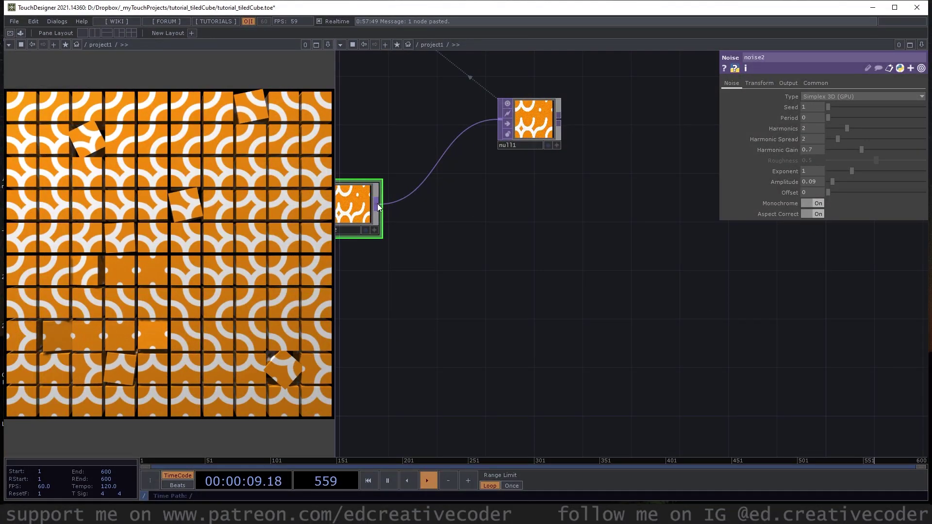
drag(527, 129, 479, 178)
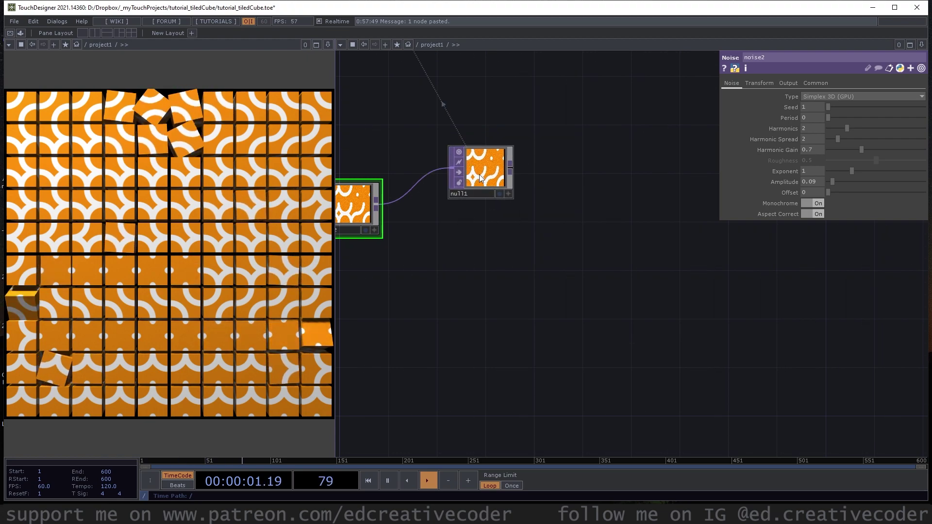
Step: Add a Level TOP fed by null1's output and place it beside null1
right_click(510, 168)
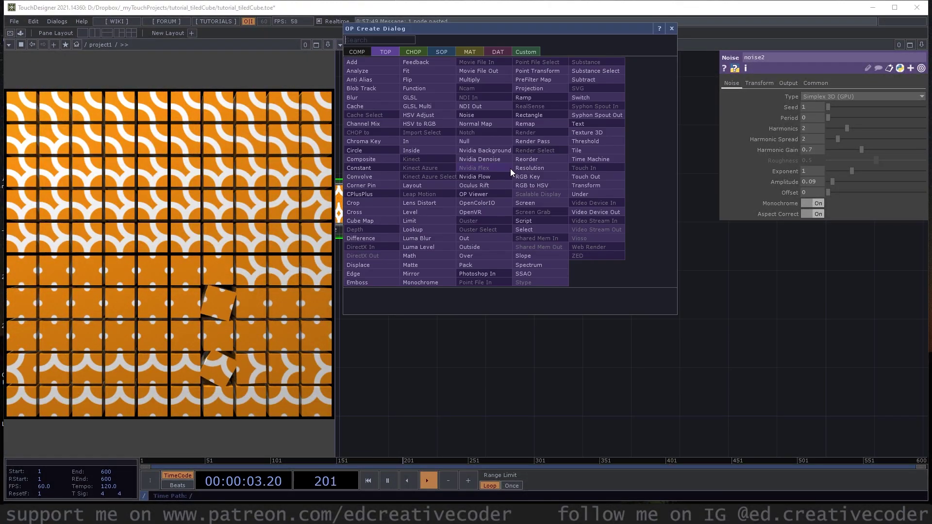
text(level)
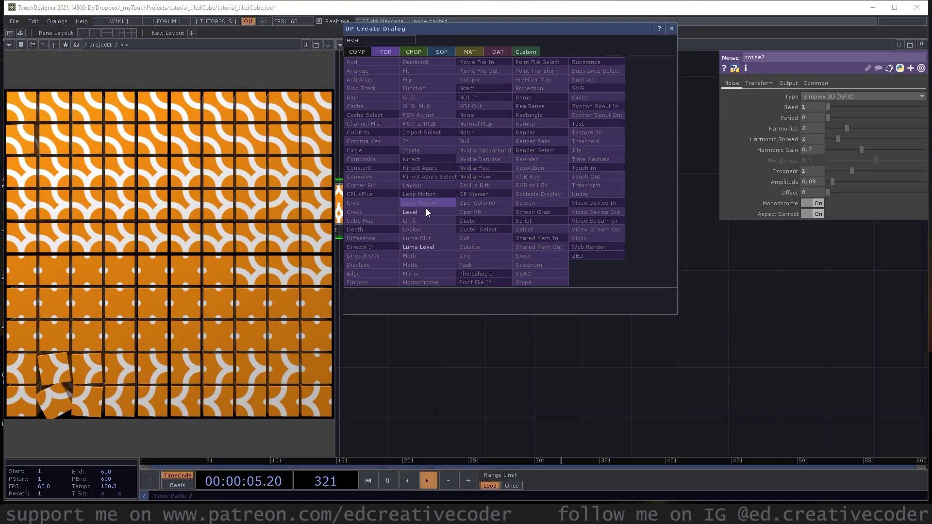
click(410, 212)
click(567, 173)
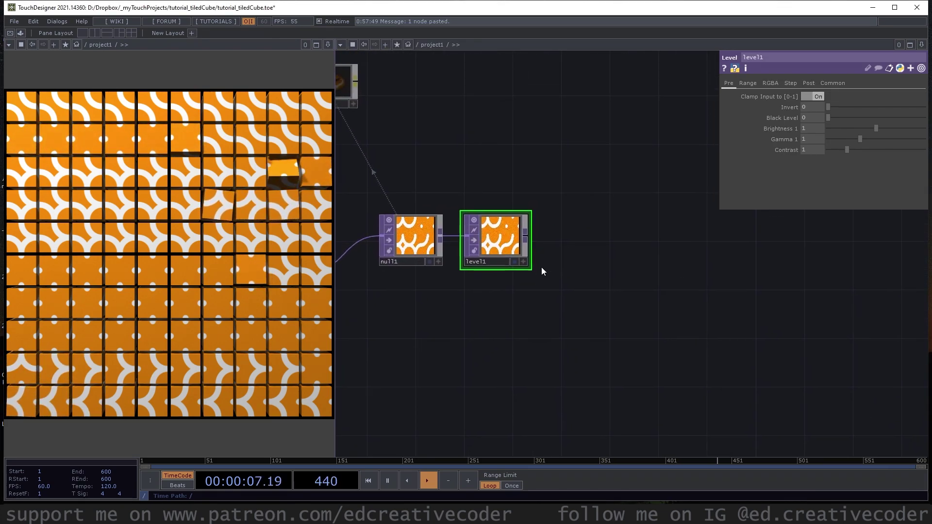
Step: Add a Normal Map TOP fed by level1's output and place it after level1
right_click(526, 235)
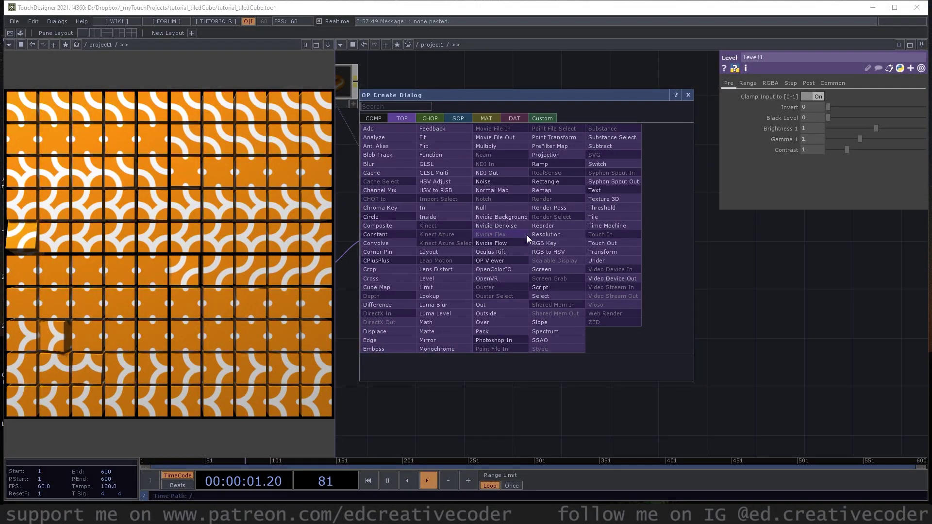
text(no)
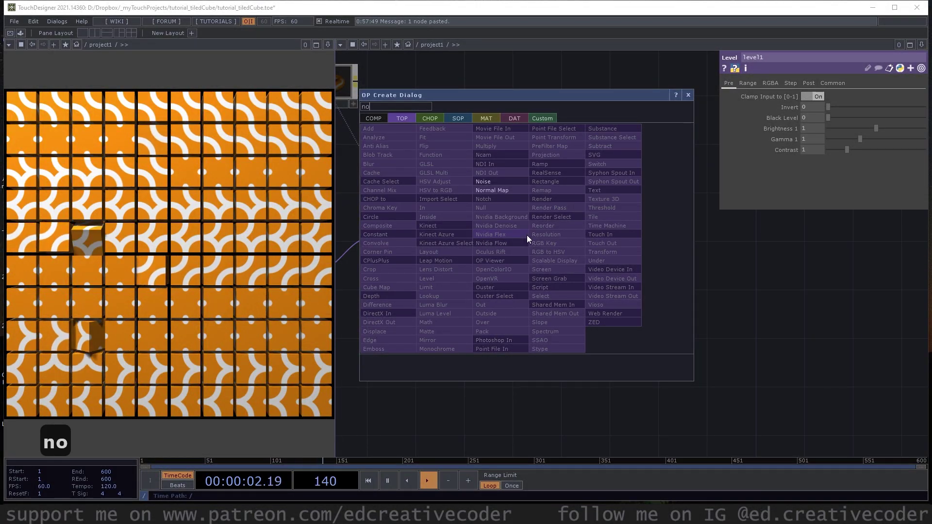
click(508, 188)
click(590, 206)
Step: Move pbr1 above null1, assign normal1 as its Normal Map (Bump), and set Bump Scale to 50
scroll(526, 150, down, 3)
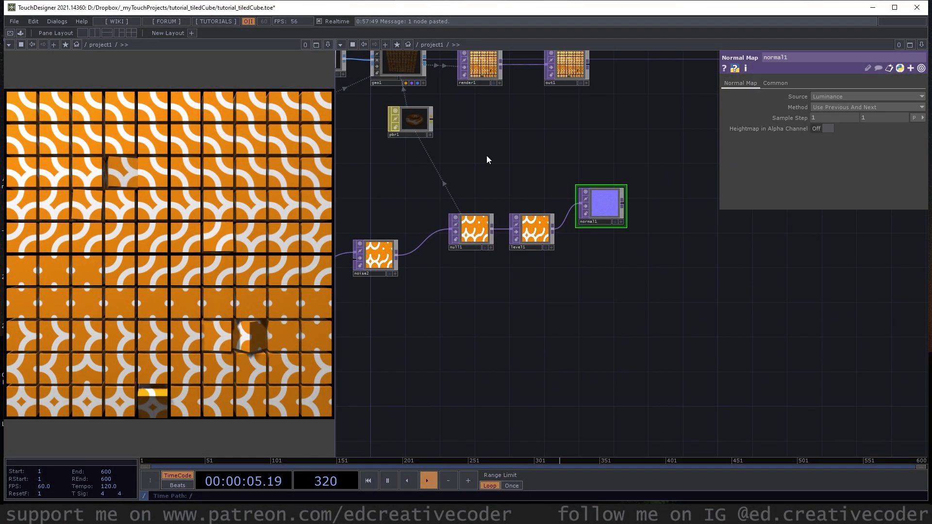
drag(410, 118, 488, 147)
scroll(488, 148, up, 3)
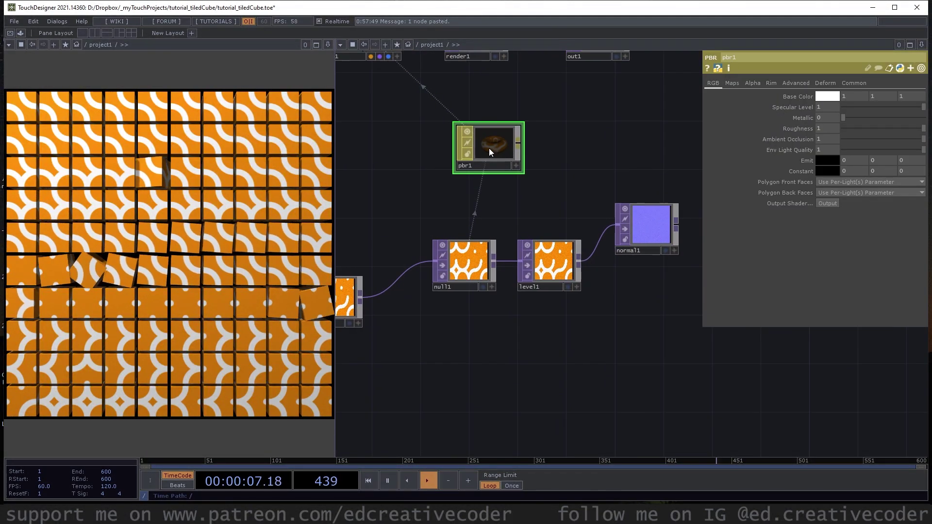
click(733, 83)
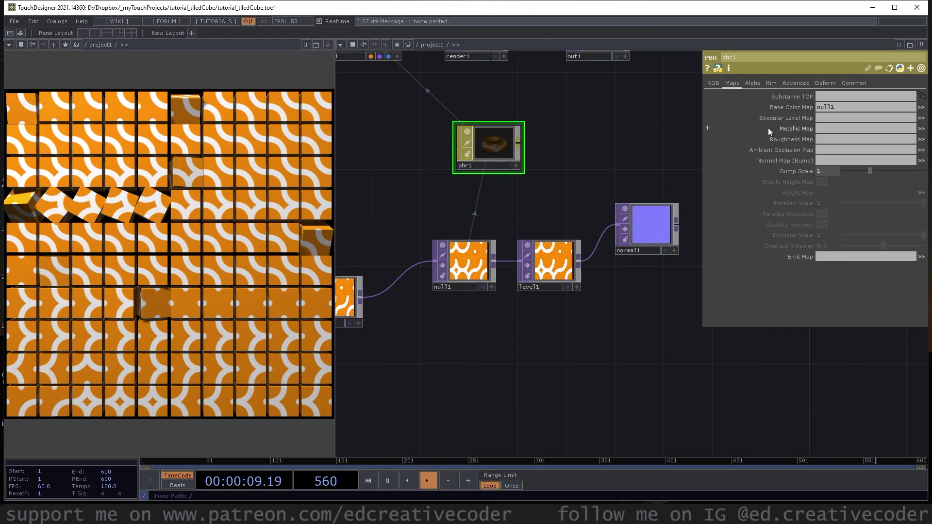
drag(648, 225, 831, 161)
click(836, 170)
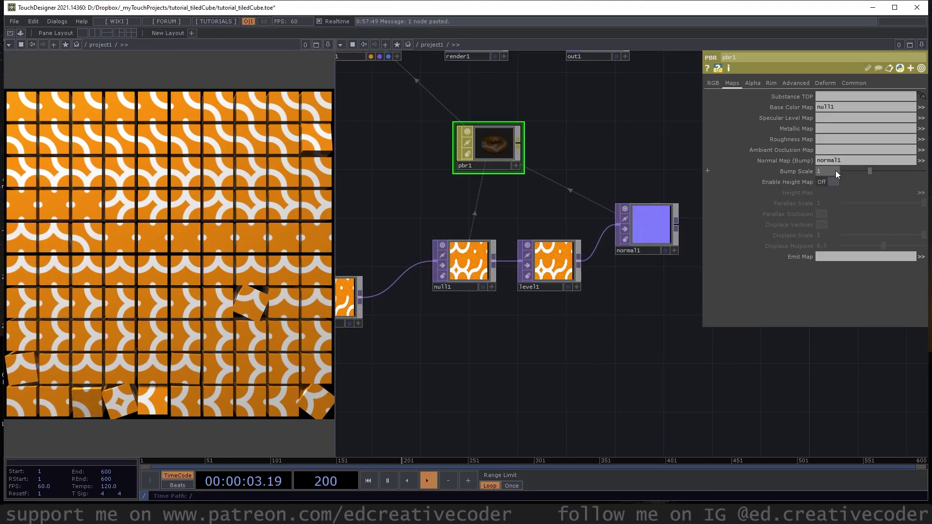
text(50)
key(Return)
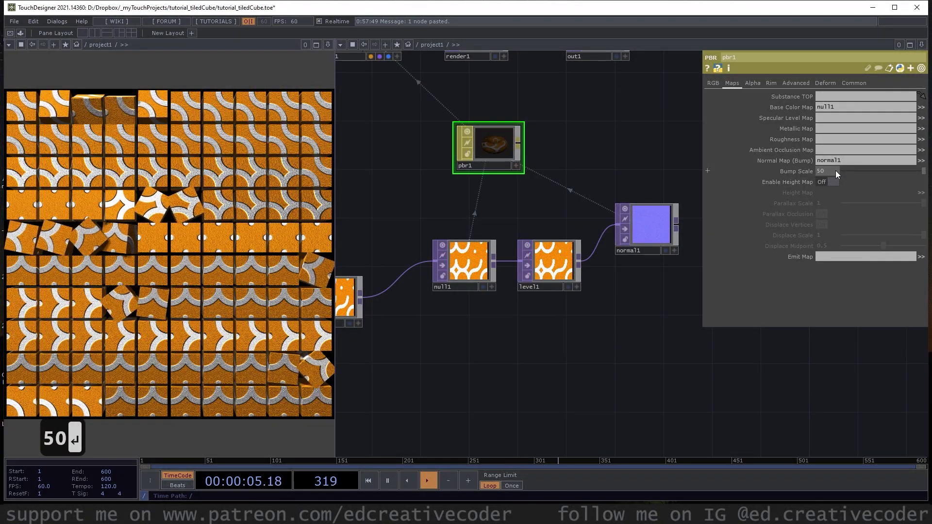
Step: Move normal1 away from level1 and insert a Blur TOP on the connection between them
drag(596, 335, 489, 319)
drag(516, 235, 589, 231)
right_click(494, 246)
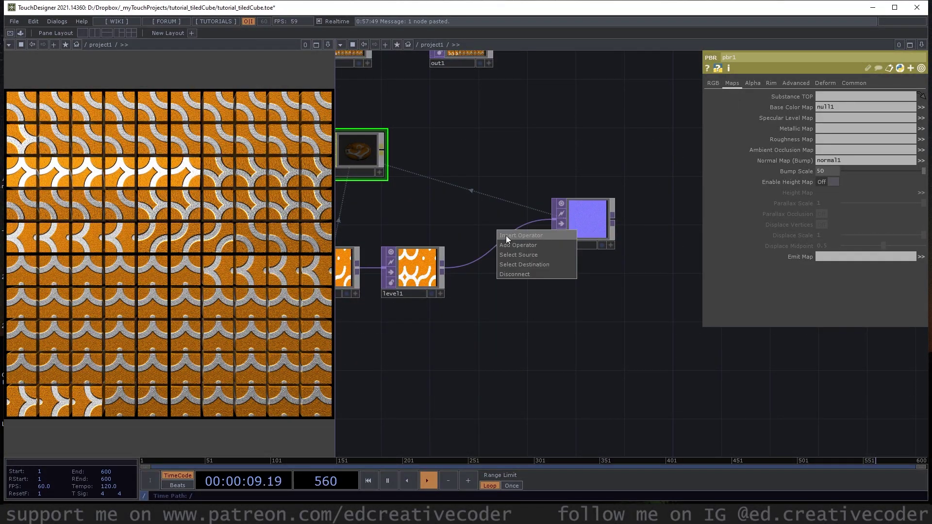
click(506, 235)
text(blu)
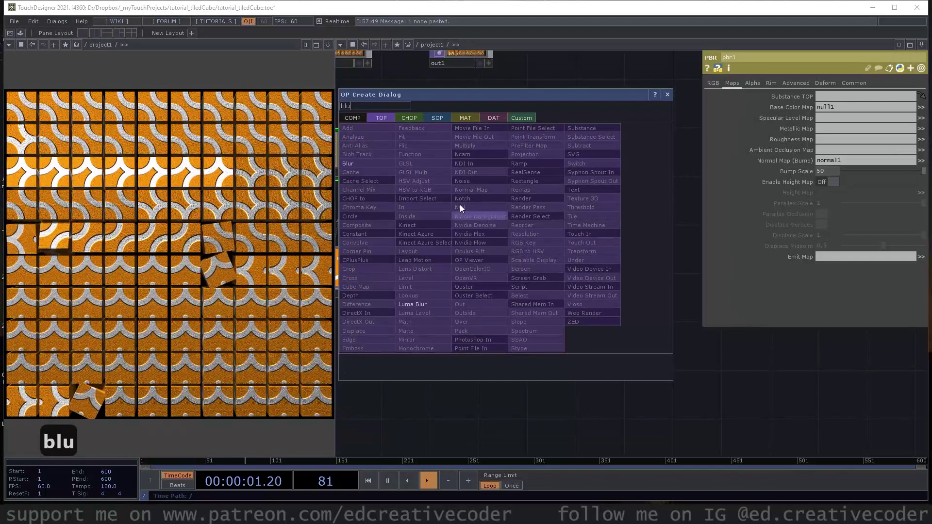
click(376, 166)
click(494, 255)
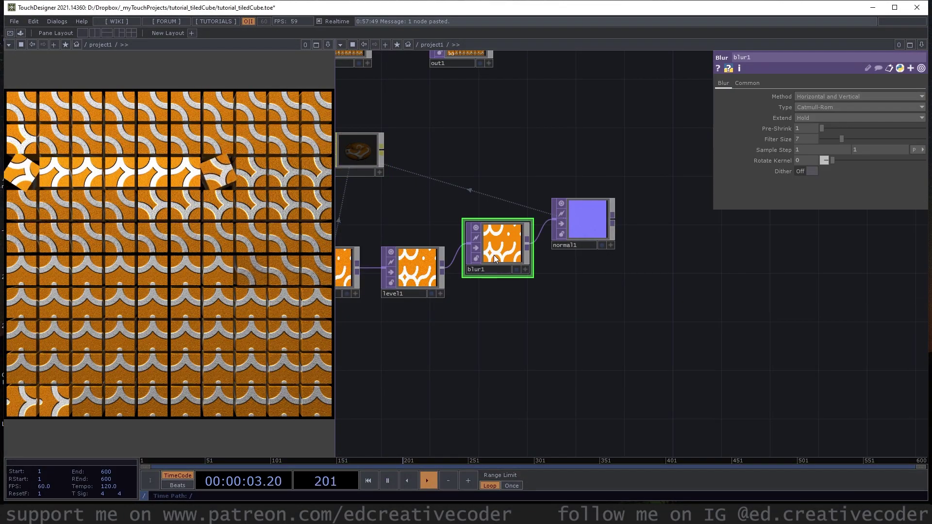
Step: Set level1's Invert to 1 so the bump relief of the tile texture is reversed
drag(461, 352, 524, 348)
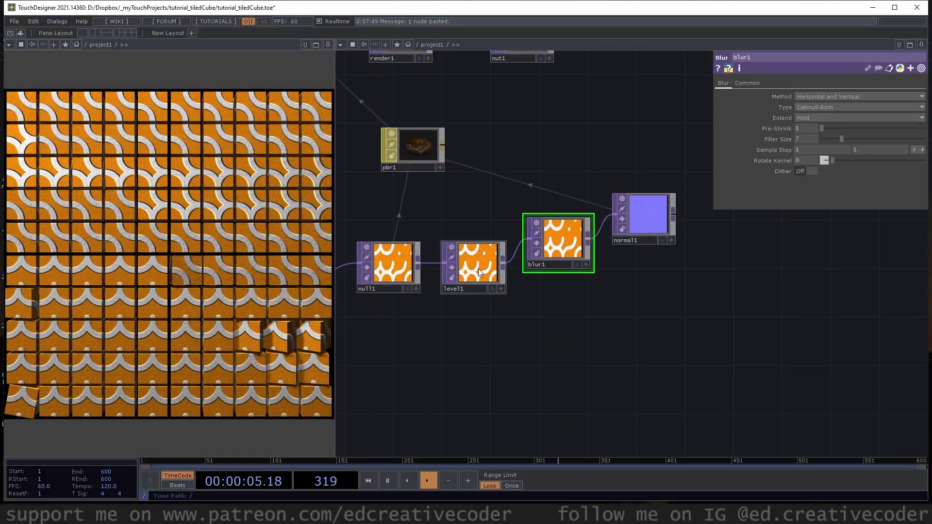
click(473, 265)
drag(823, 106, 925, 98)
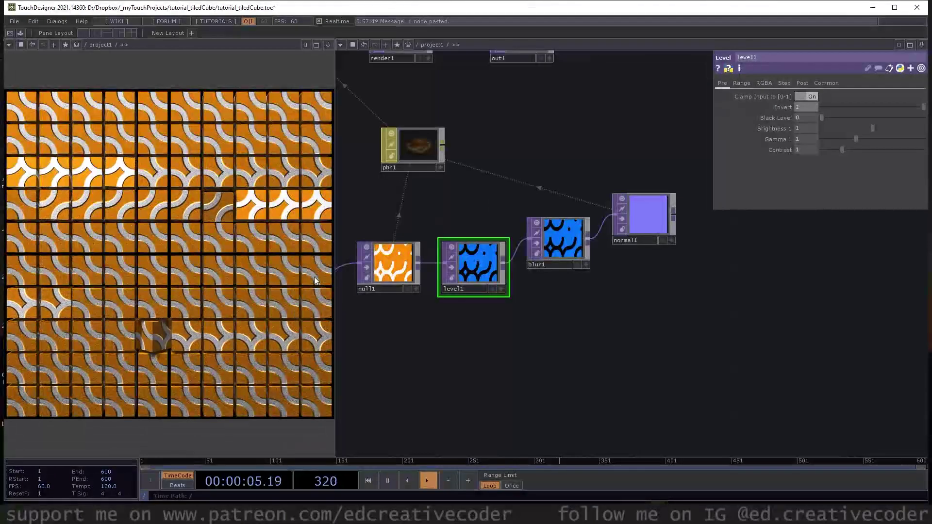
Step: Check render1's warning, shift box1 away from geo1, and insert an Attribute Create SOP between them
drag(543, 144, 592, 140)
scroll(591, 138, down, 3)
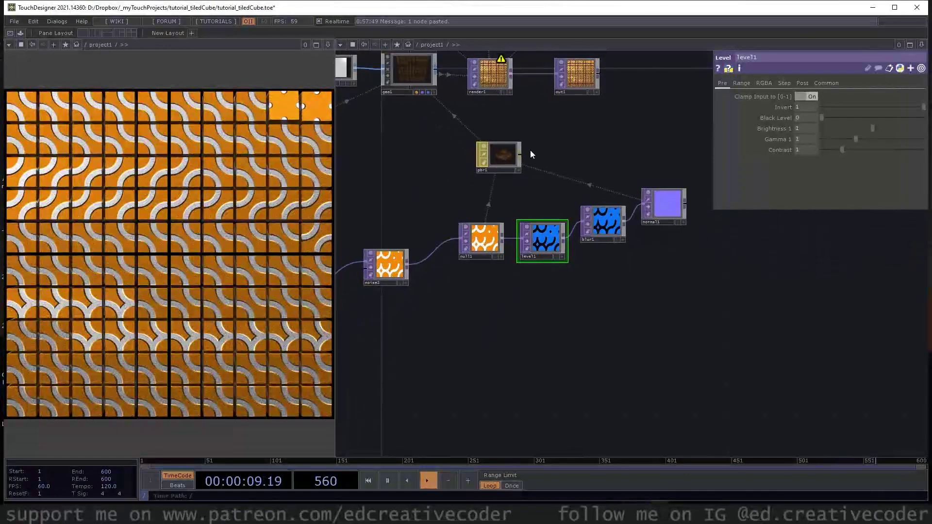
drag(535, 145, 671, 243)
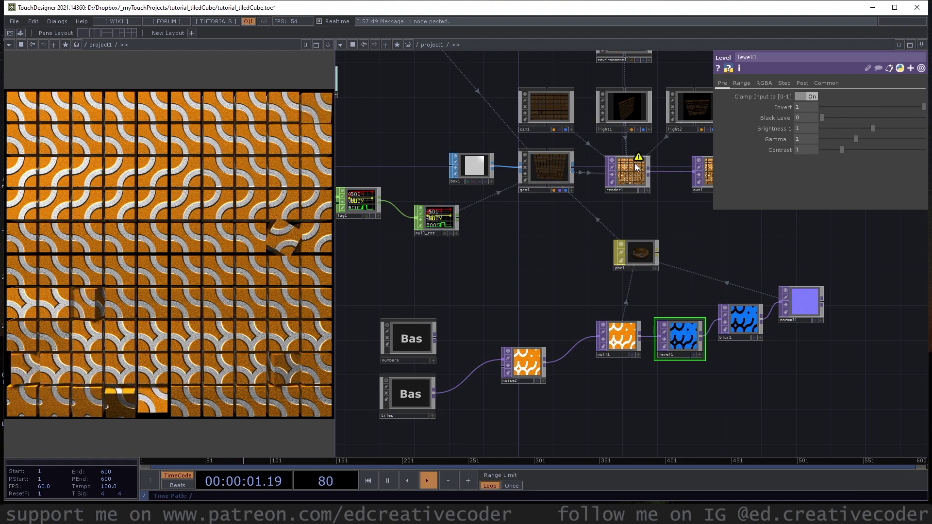
middle_click(633, 167)
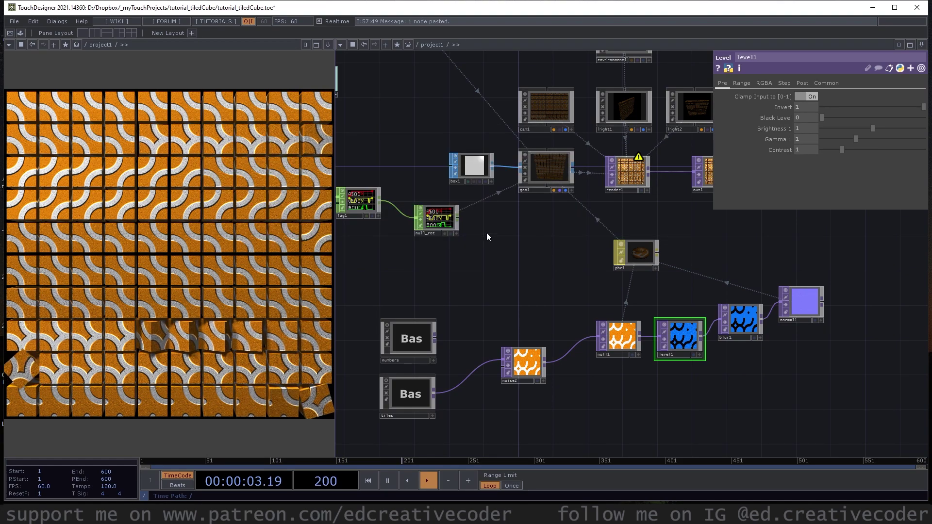
drag(494, 230, 540, 239)
drag(521, 176, 458, 175)
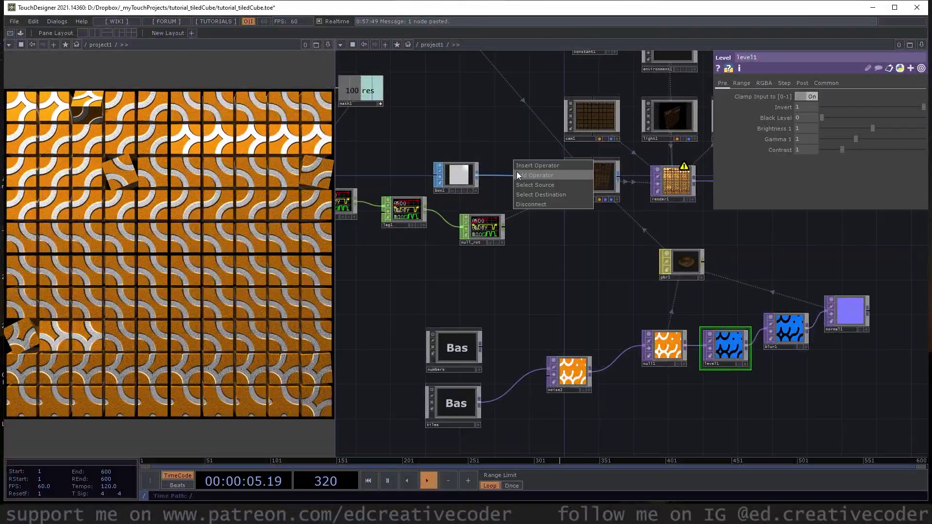
click(530, 175)
text(att)
click(400, 104)
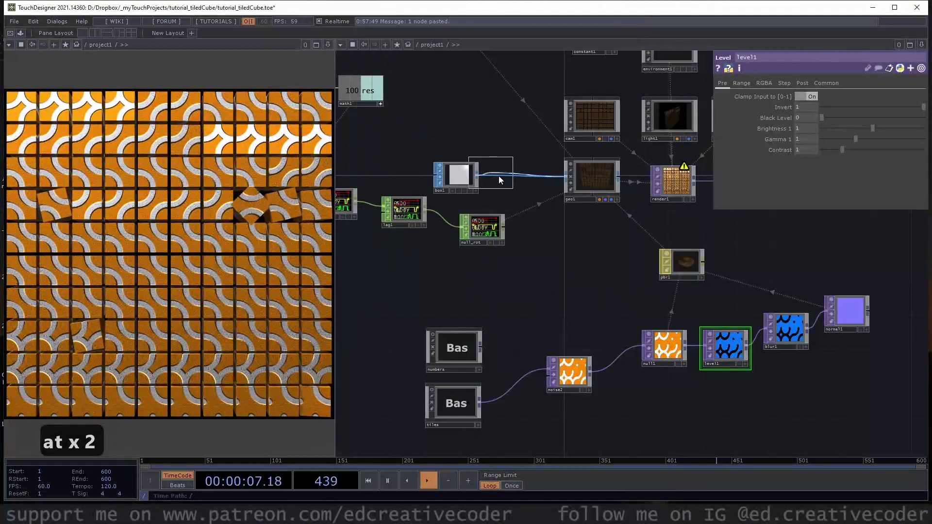
click(527, 177)
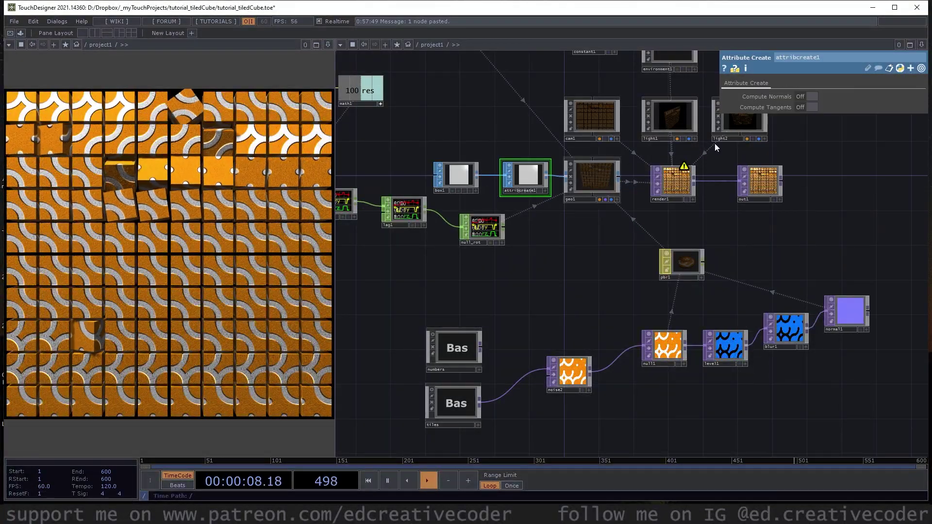
Step: Turn on Compute Tangents for attribcreate1
click(806, 107)
drag(583, 287, 447, 252)
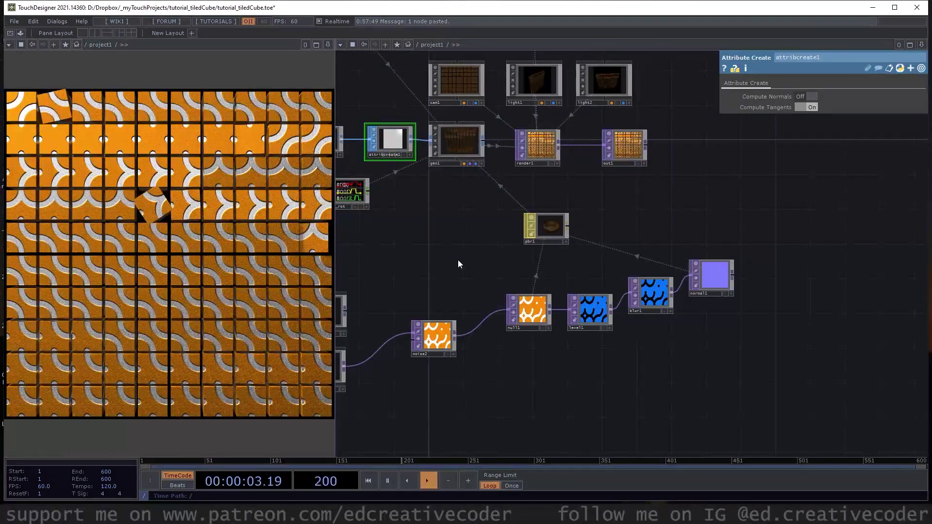
scroll(459, 262, down, 3)
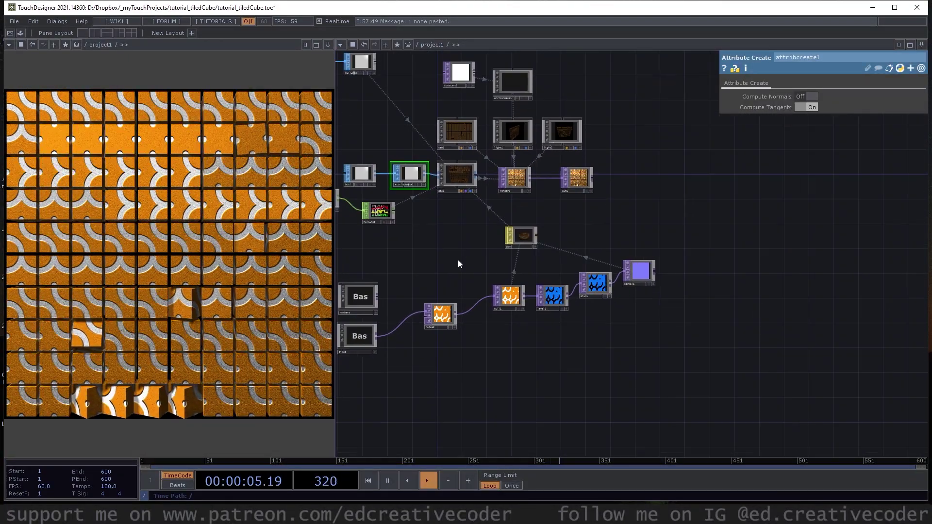
Step: Move null_pos farther from grid1 to make room on the connection between them
scroll(458, 265, down, 2)
drag(458, 264, 598, 293)
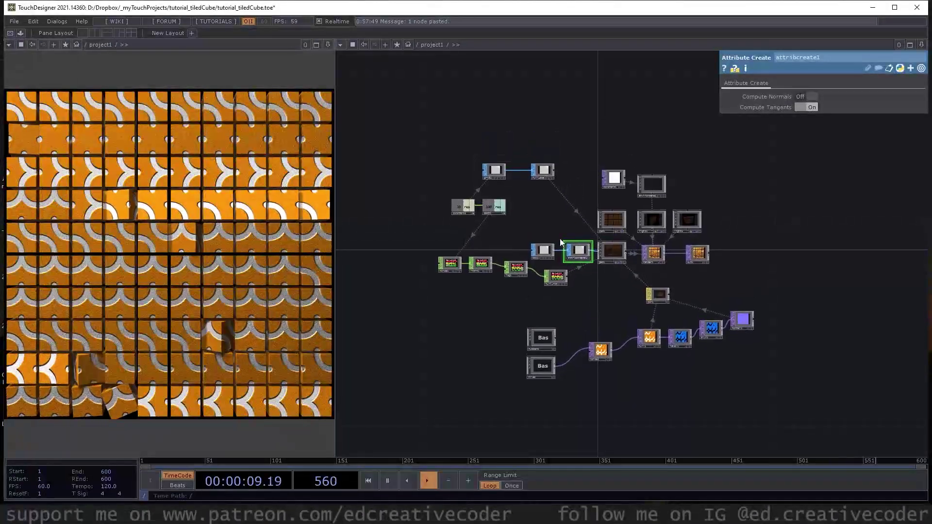
scroll(521, 162, up, 5)
drag(597, 208, 663, 208)
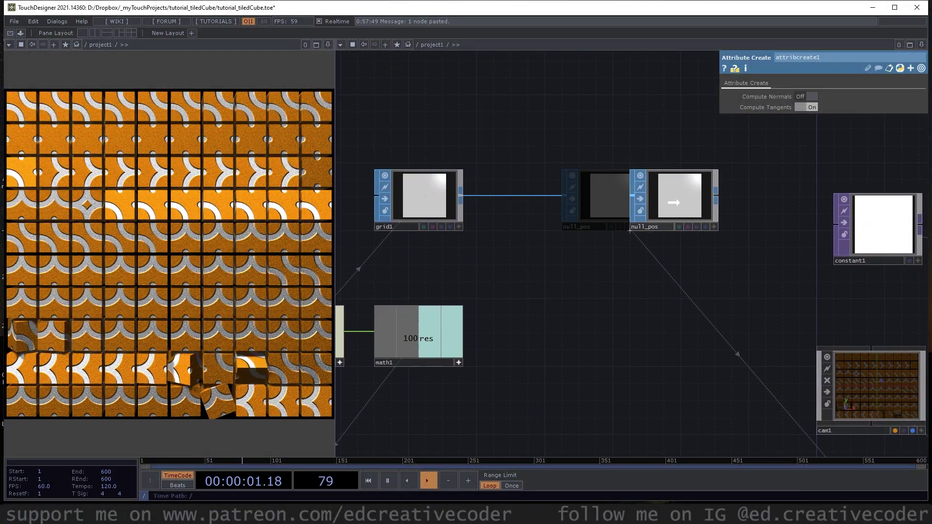
Step: Insert a Sort SOP between grid1 and null_pos and set its Point Sort to Proximity to Point
right_click(520, 197)
click(537, 185)
text(so)
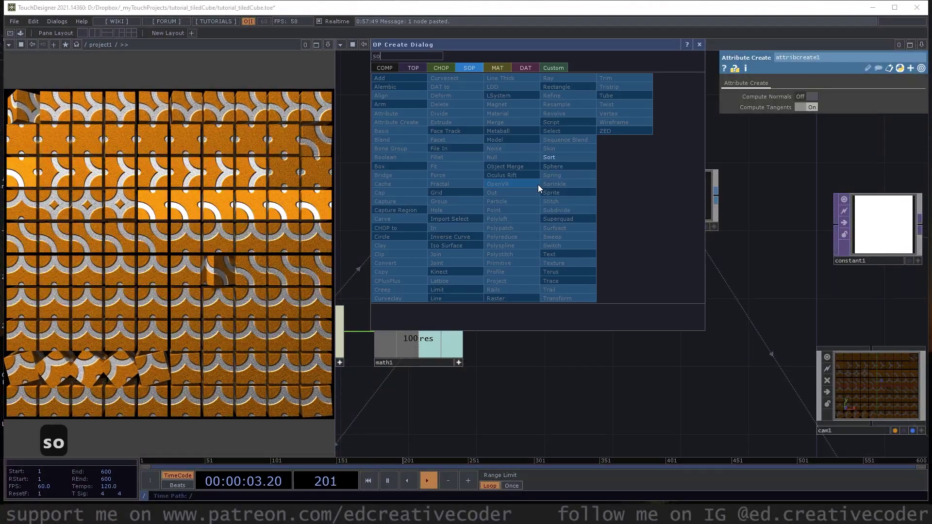
click(549, 158)
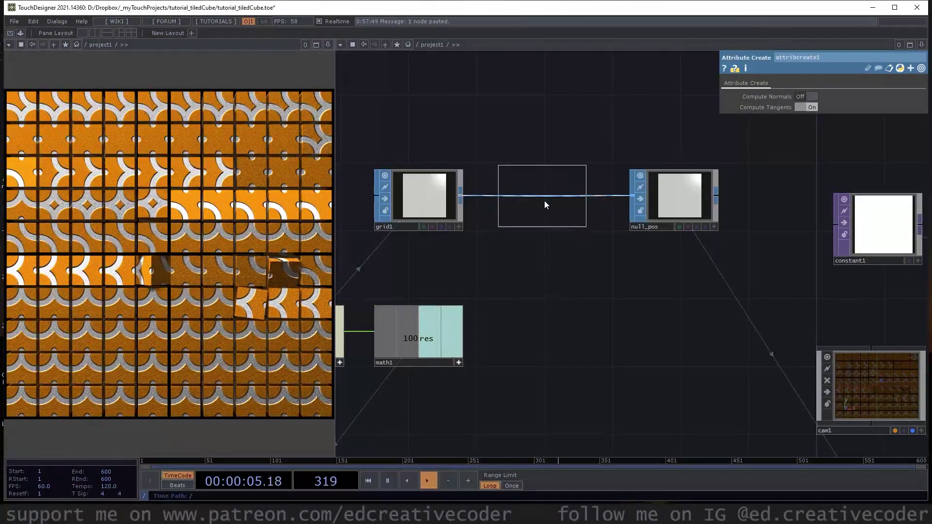
click(544, 199)
click(832, 97)
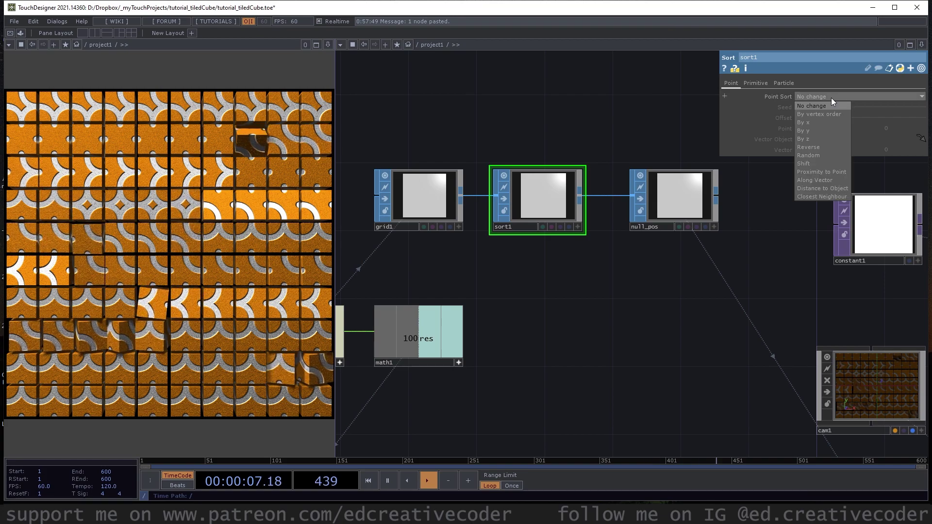
click(833, 173)
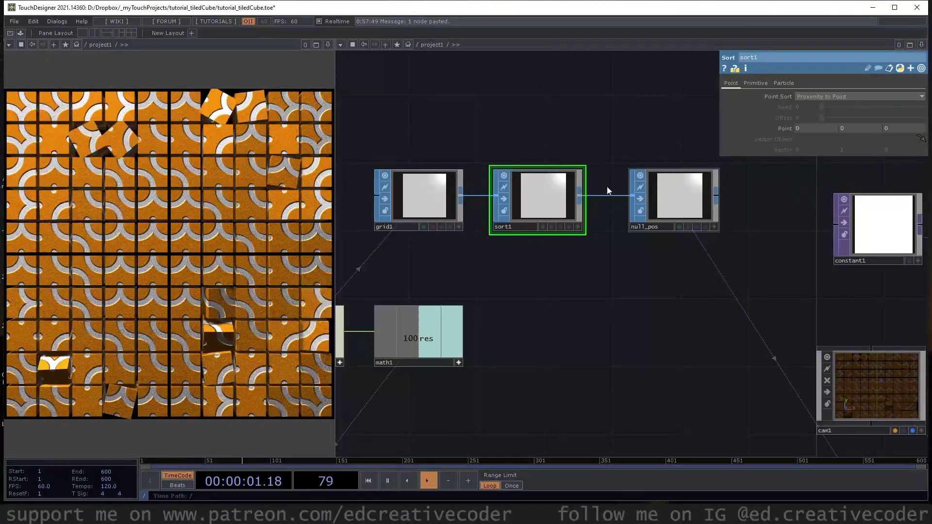
Step: Speed up noise1's animation by changing its Translate Z expression to absTime.seconds*5
drag(537, 308, 575, 208)
scroll(542, 240, down, 3)
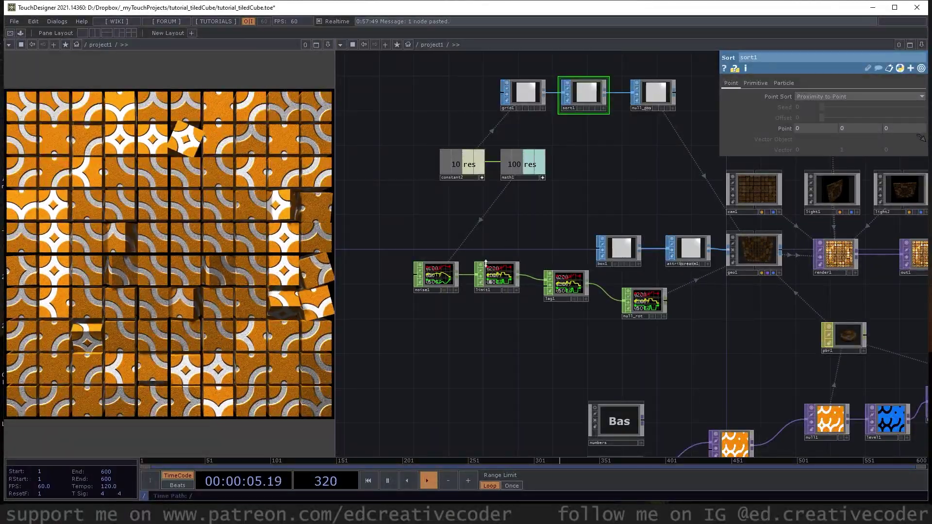
scroll(436, 302, up, 3)
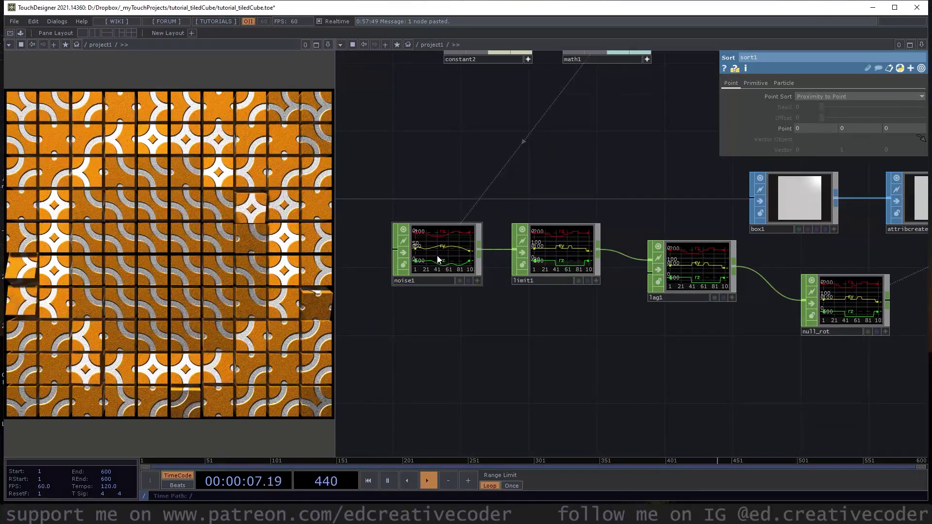
click(437, 256)
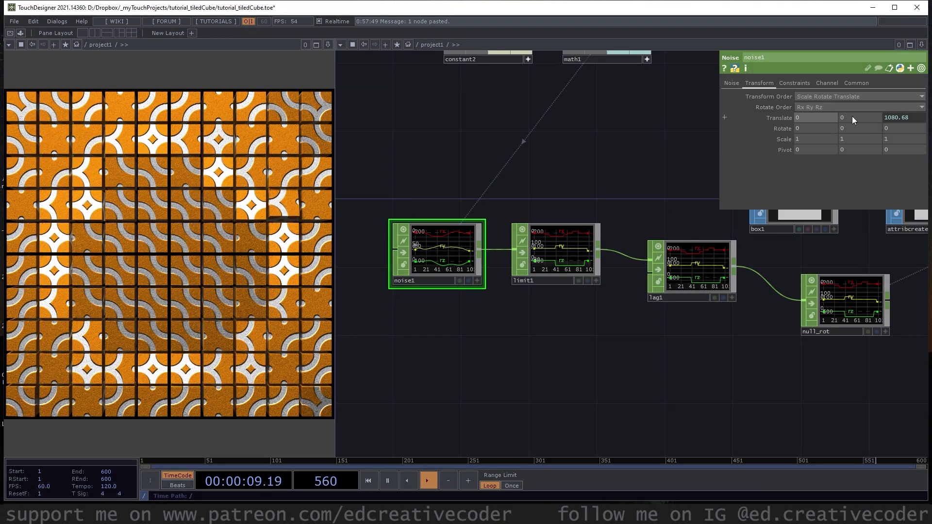
click(785, 118)
click(855, 151)
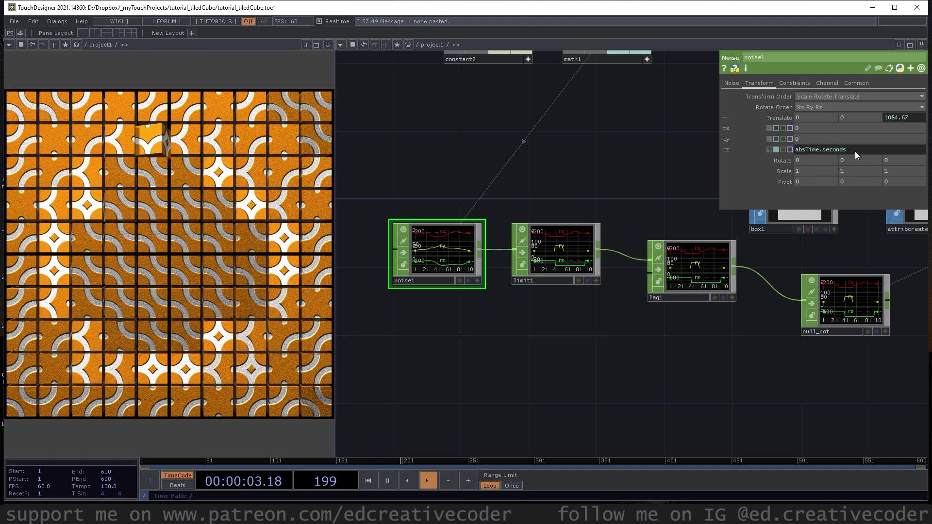
text(*5)
key(Return)
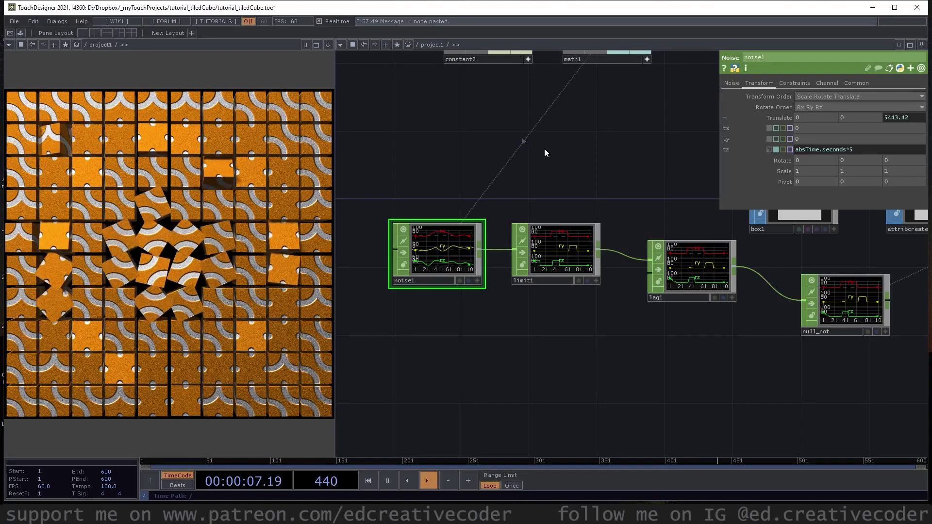
Step: Try noise1's Period at 5, and sweep it down below 1 to compare the rotation patterns
click(732, 84)
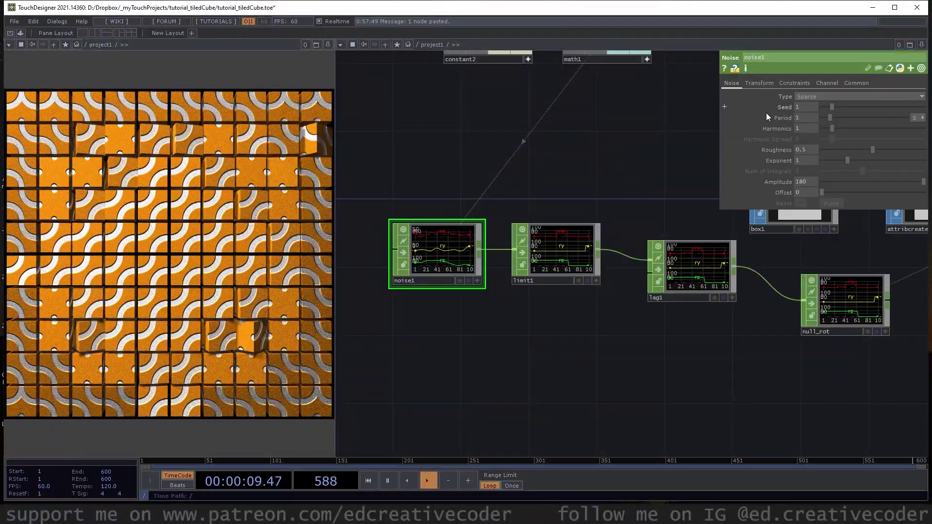
click(807, 118)
text(5)
key(Return)
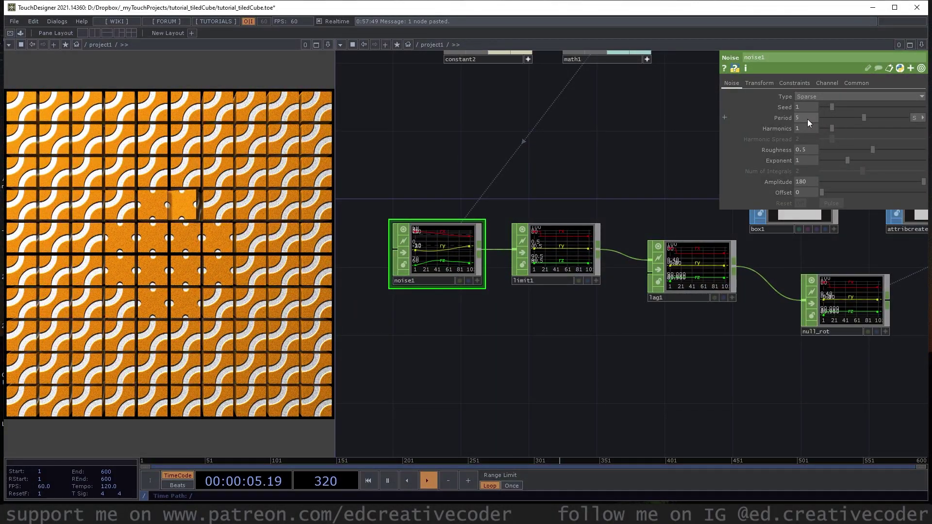
drag(558, 152, 464, 194)
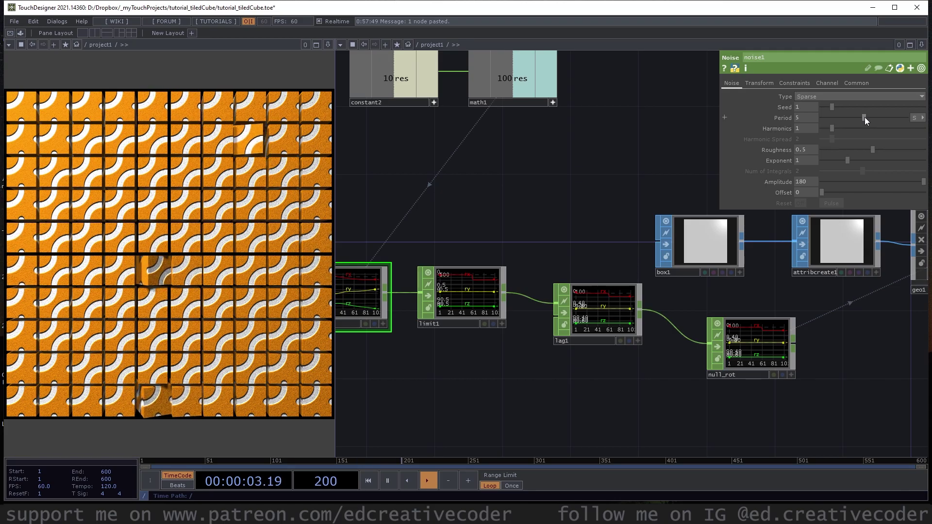
drag(865, 117, 847, 118)
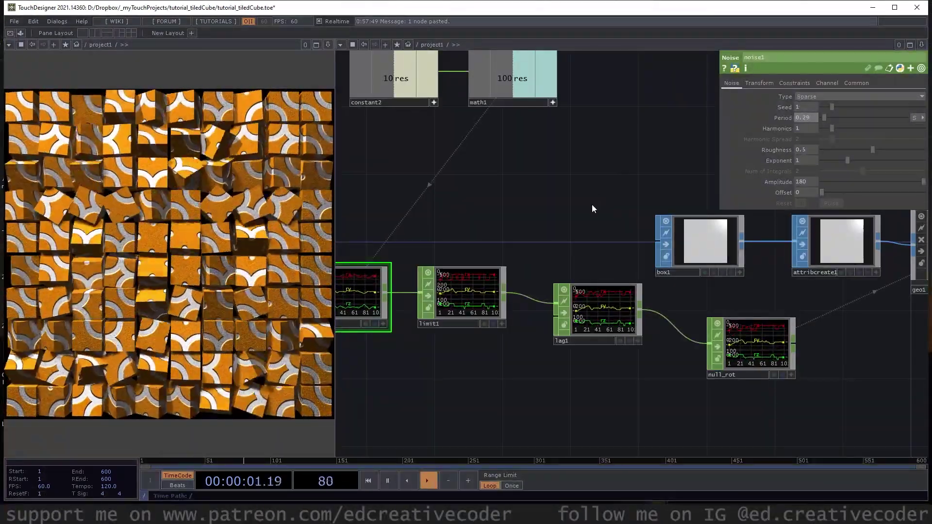
Step: Set noise1's Period to 2
click(809, 118)
text(2)
key(Return)
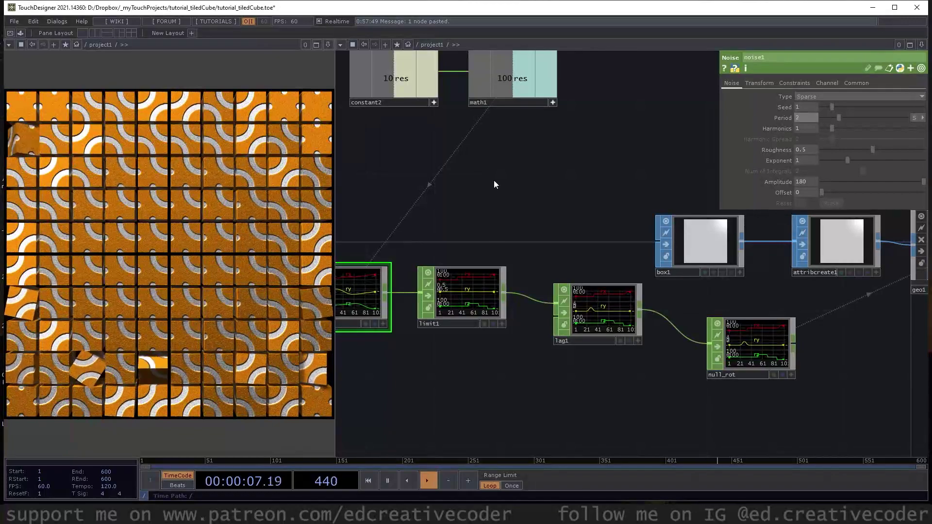
scroll(545, 185, down, 5)
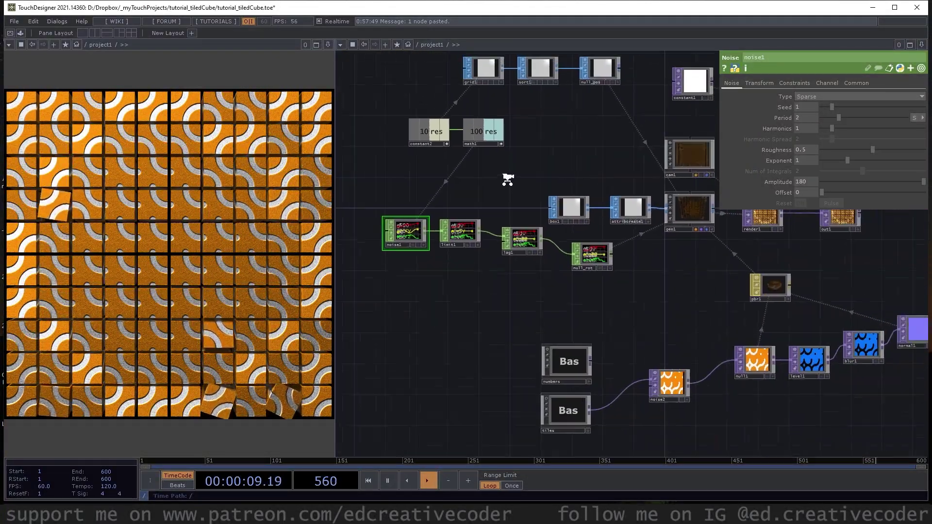
scroll(507, 180, down, 2)
drag(643, 277, 538, 284)
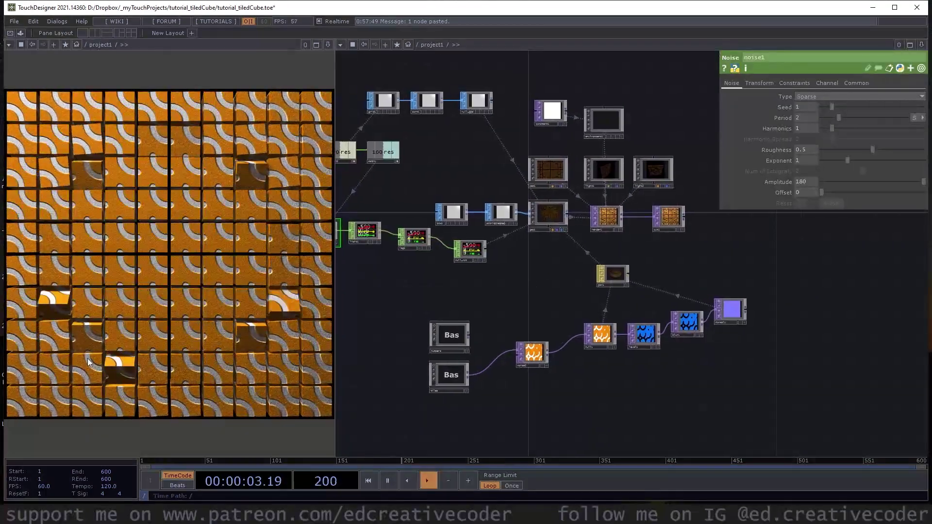